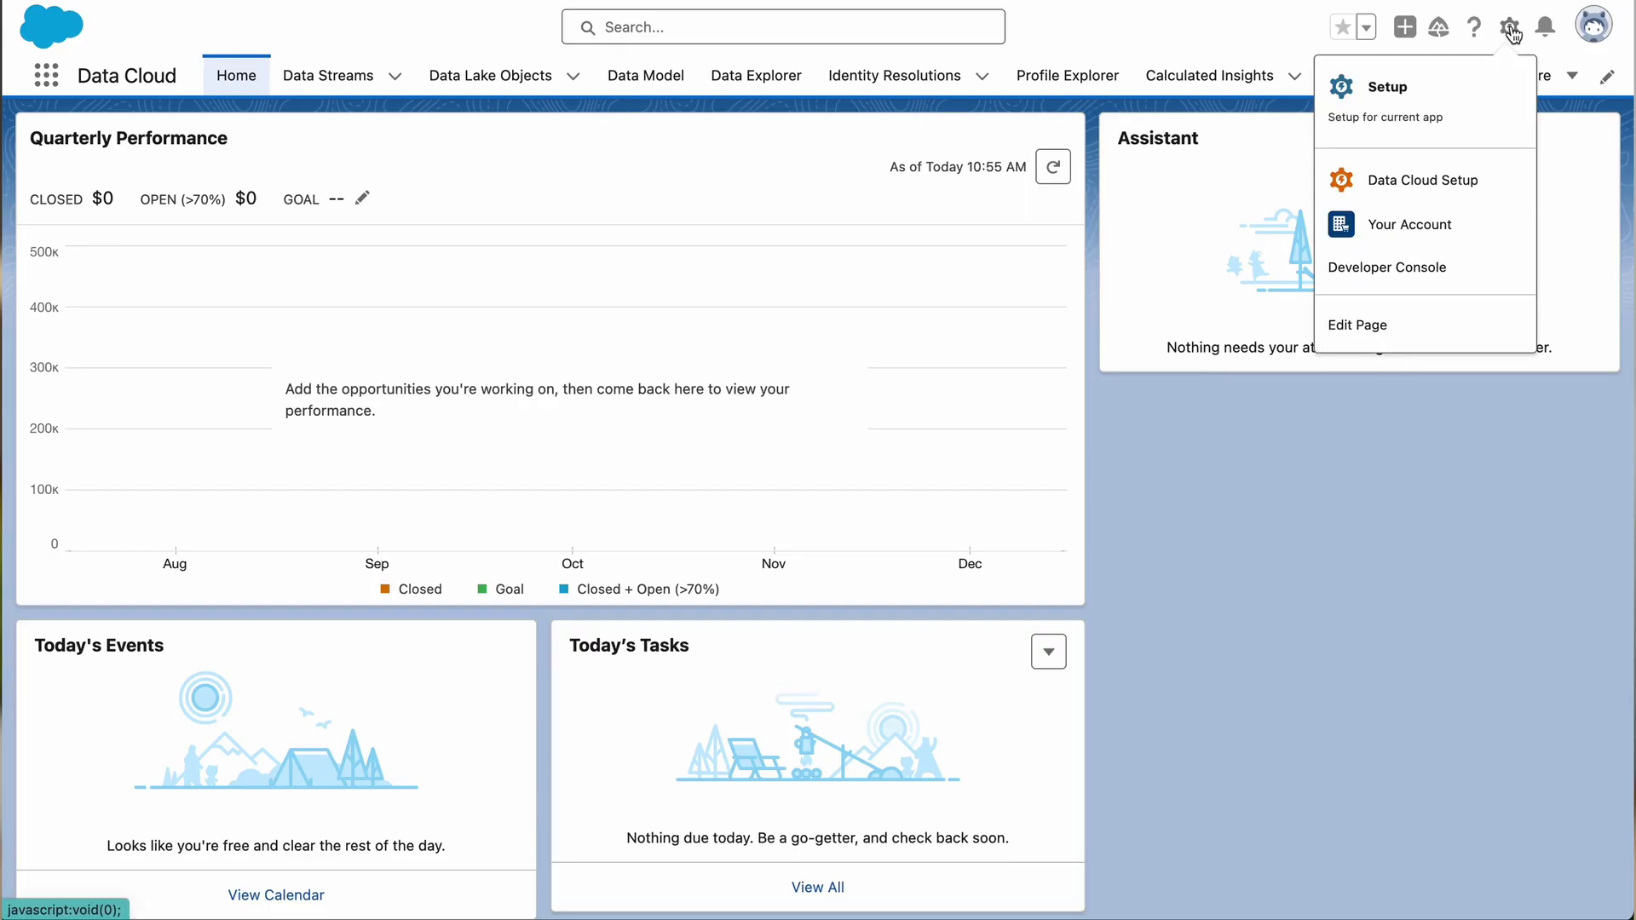
Step: Under Data Cloud Setup's Websites & Mobile Apps, create a Website connector named 'NTO - Main Website'
click(1462, 176)
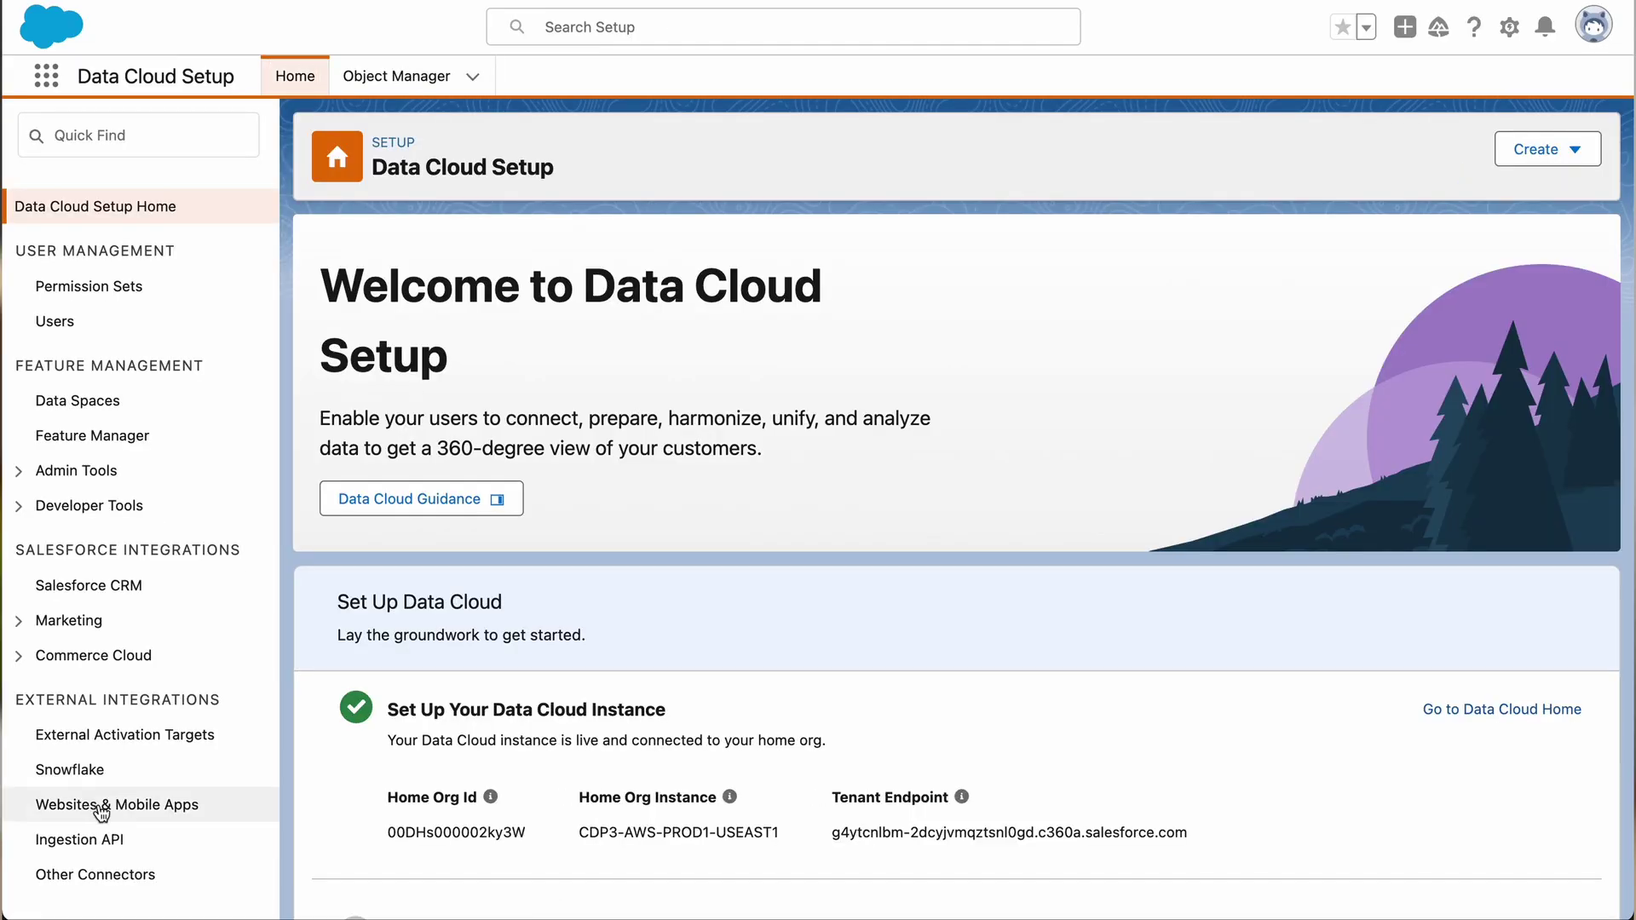
click(102, 804)
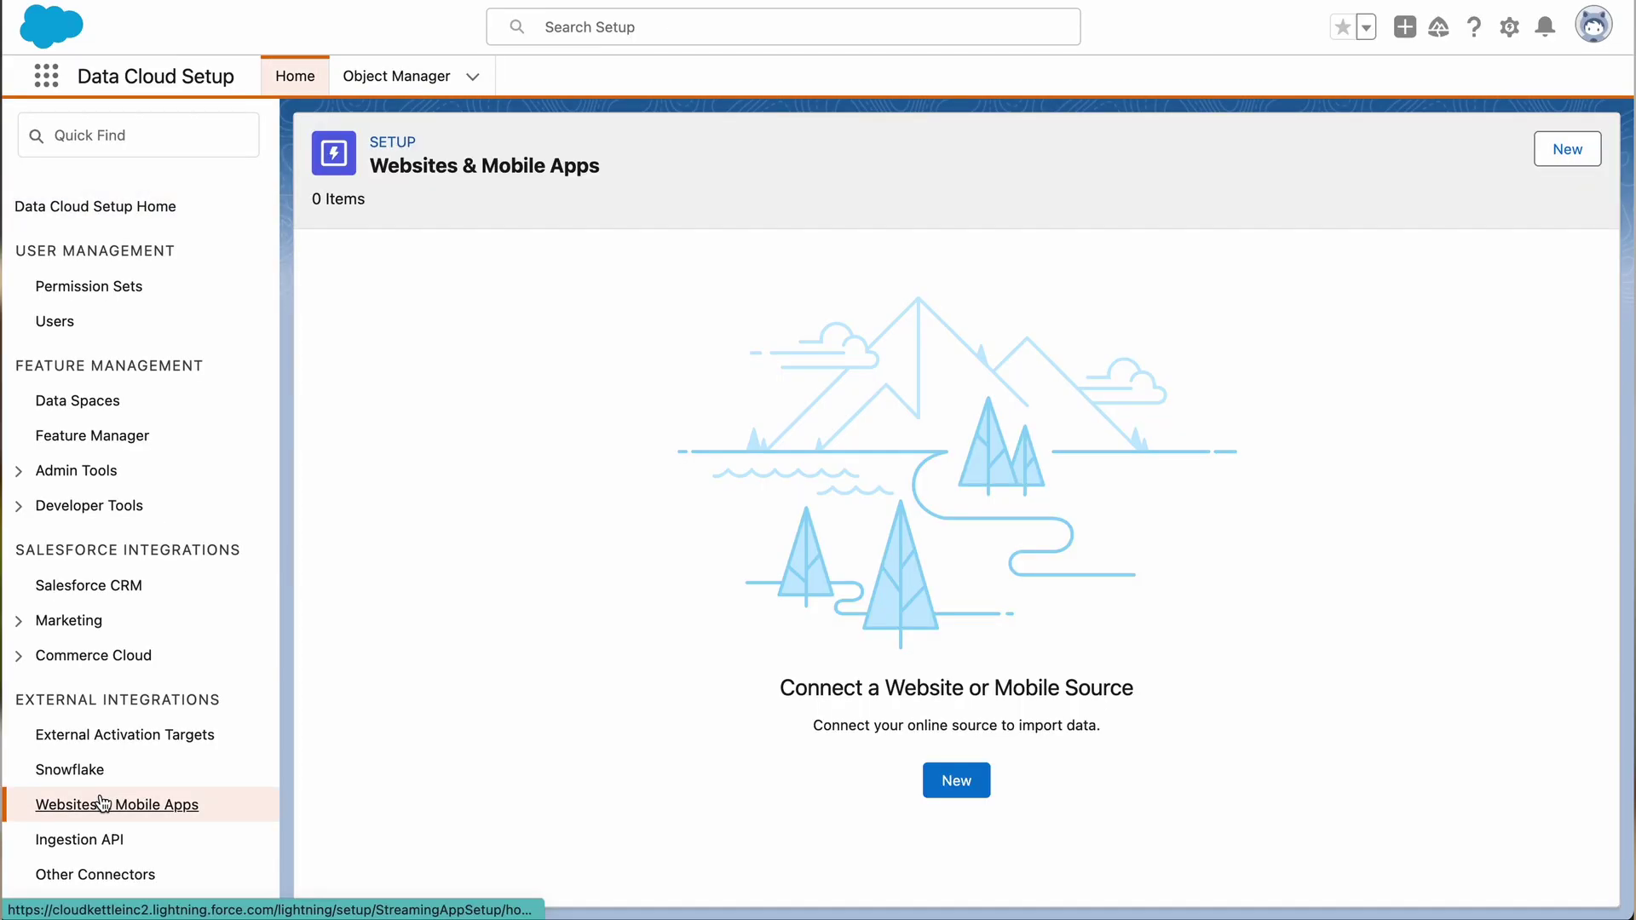
click(943, 794)
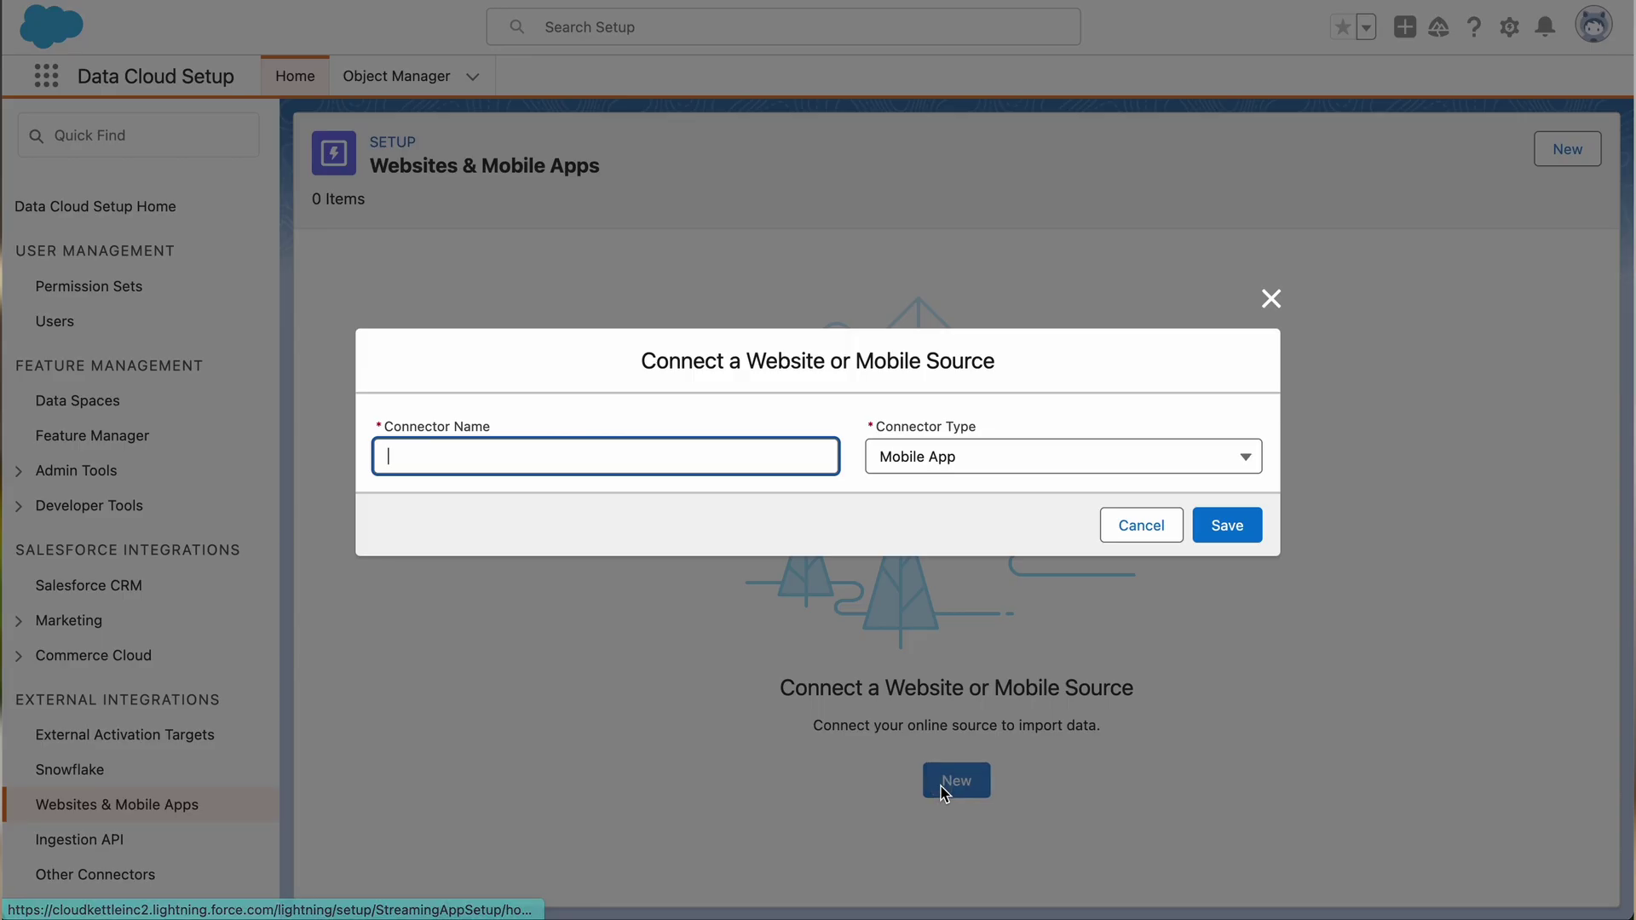
text(NT)
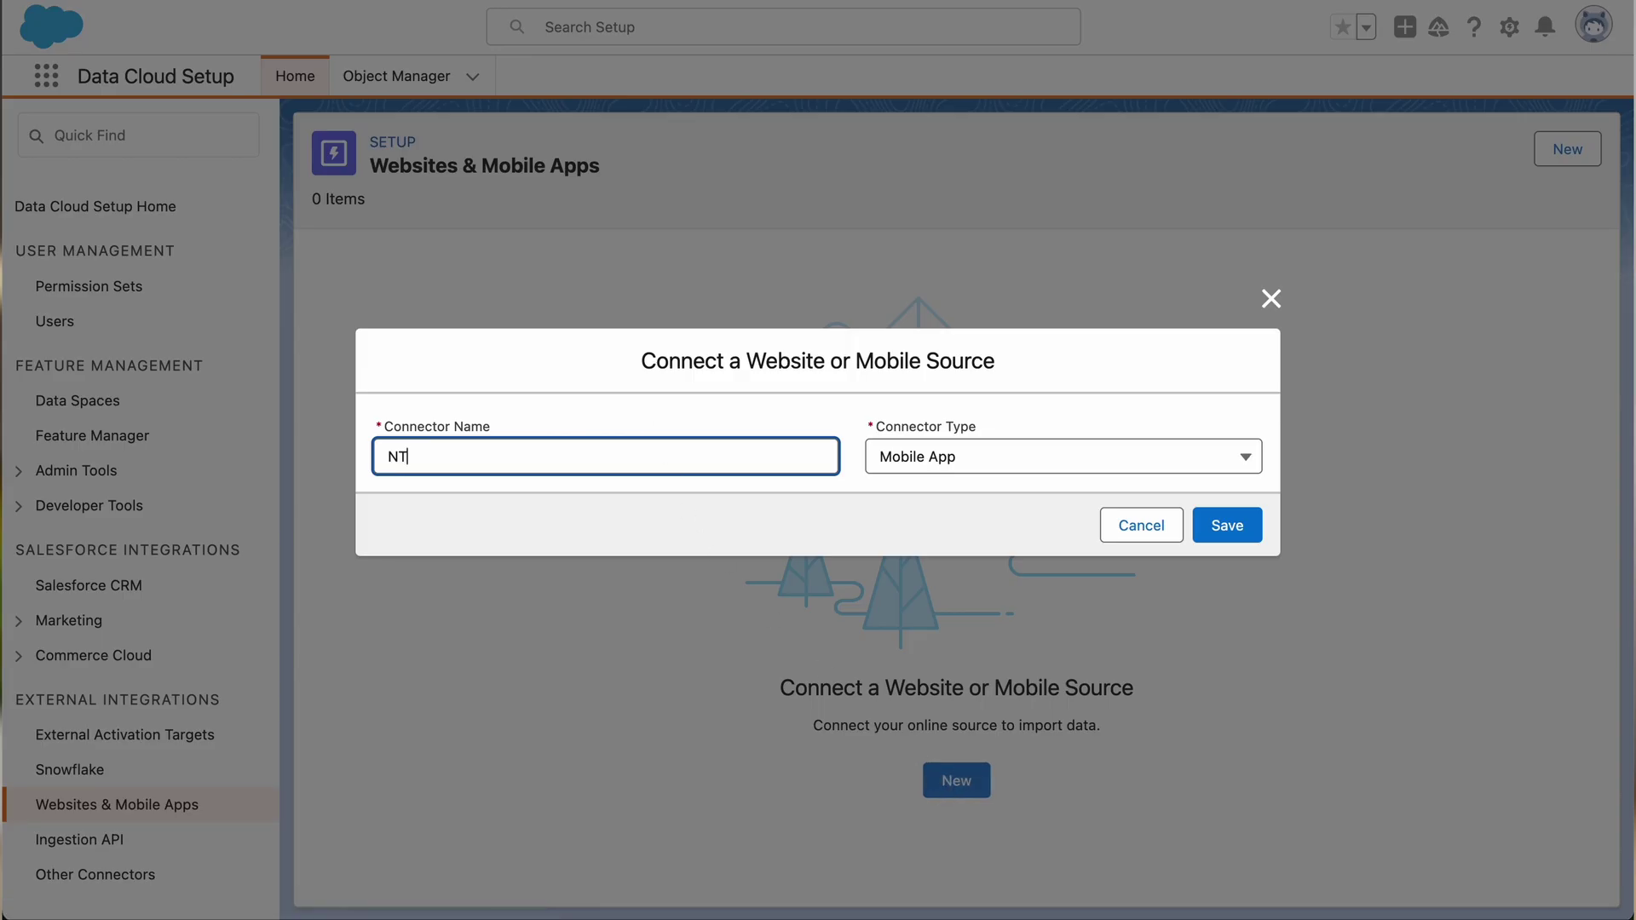
text(O - Main Website)
click(993, 480)
click(994, 540)
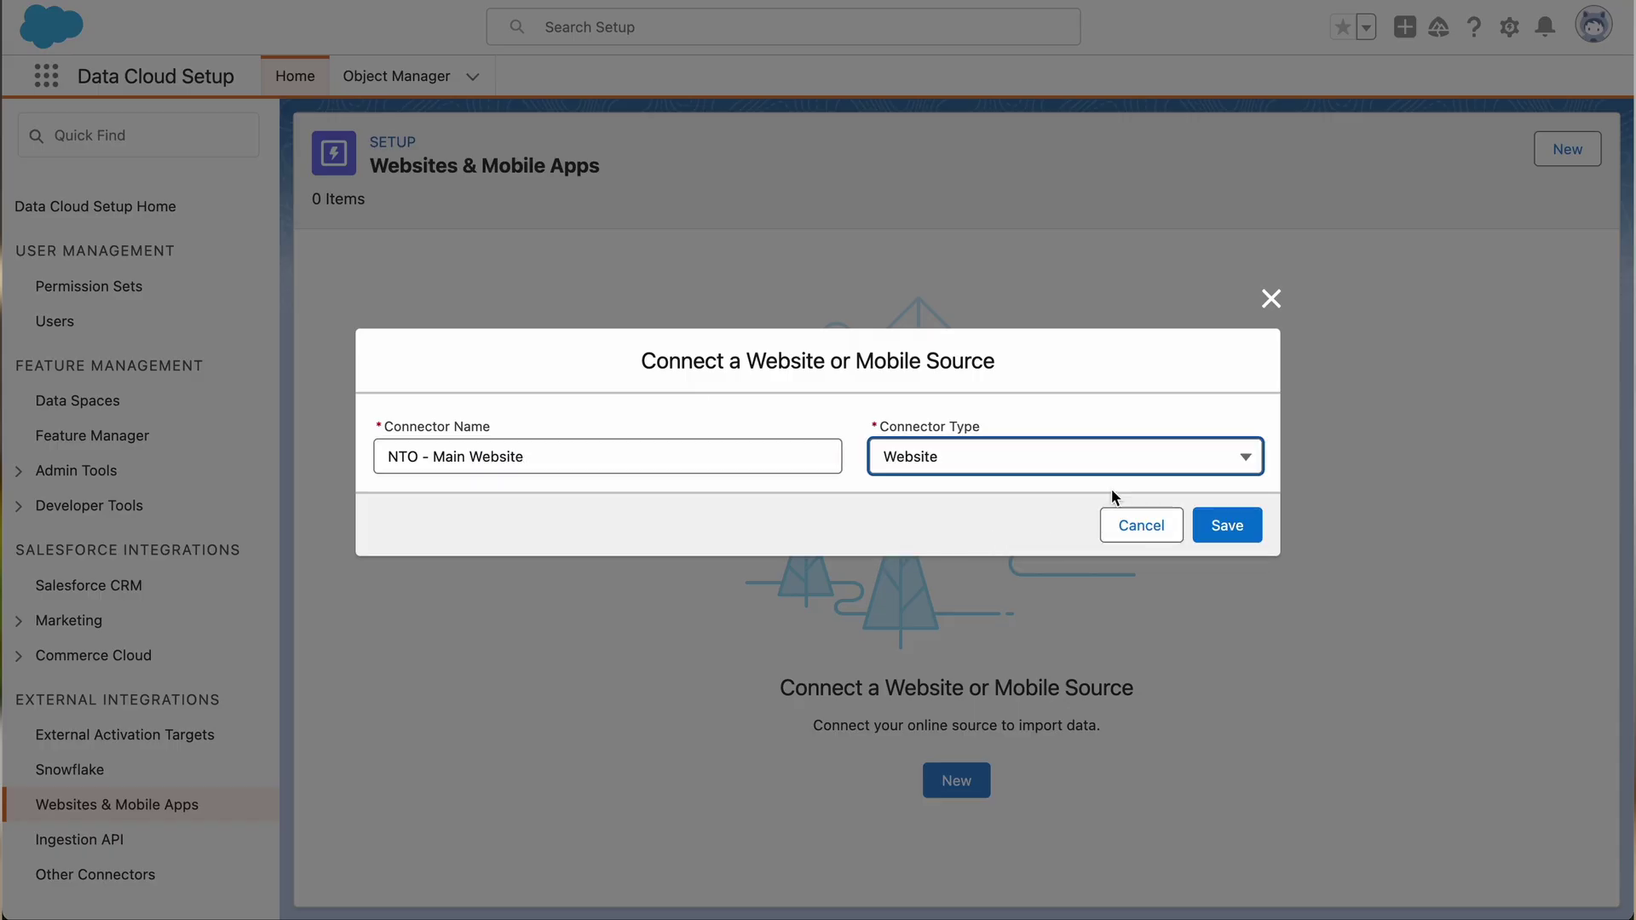
click(1236, 527)
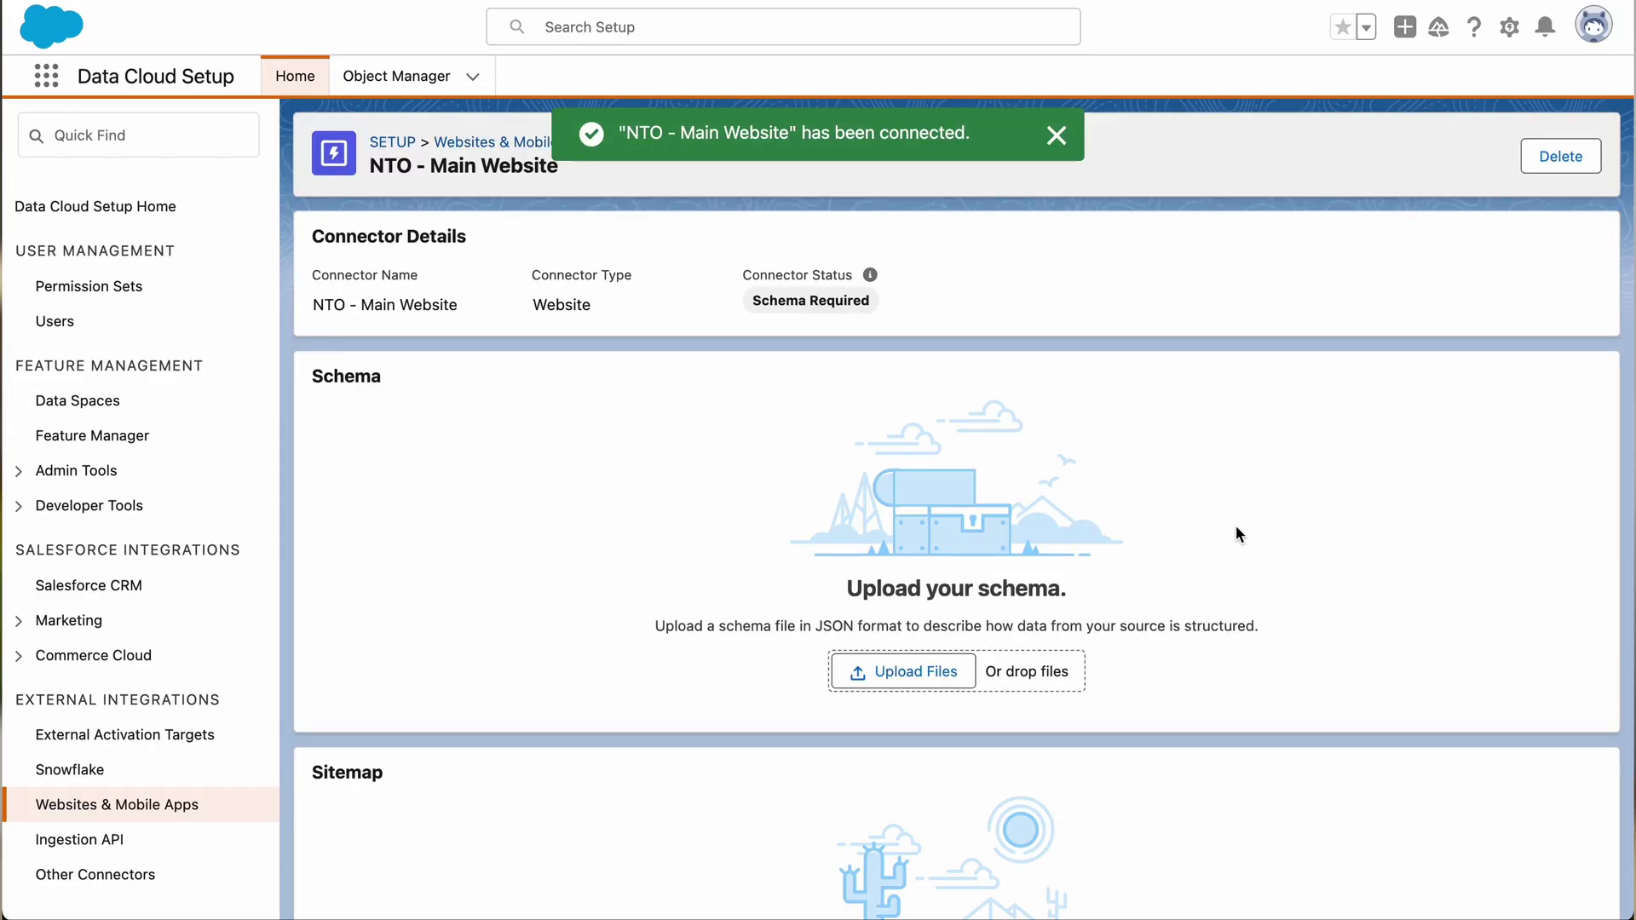
scroll(1236, 527, down, 6)
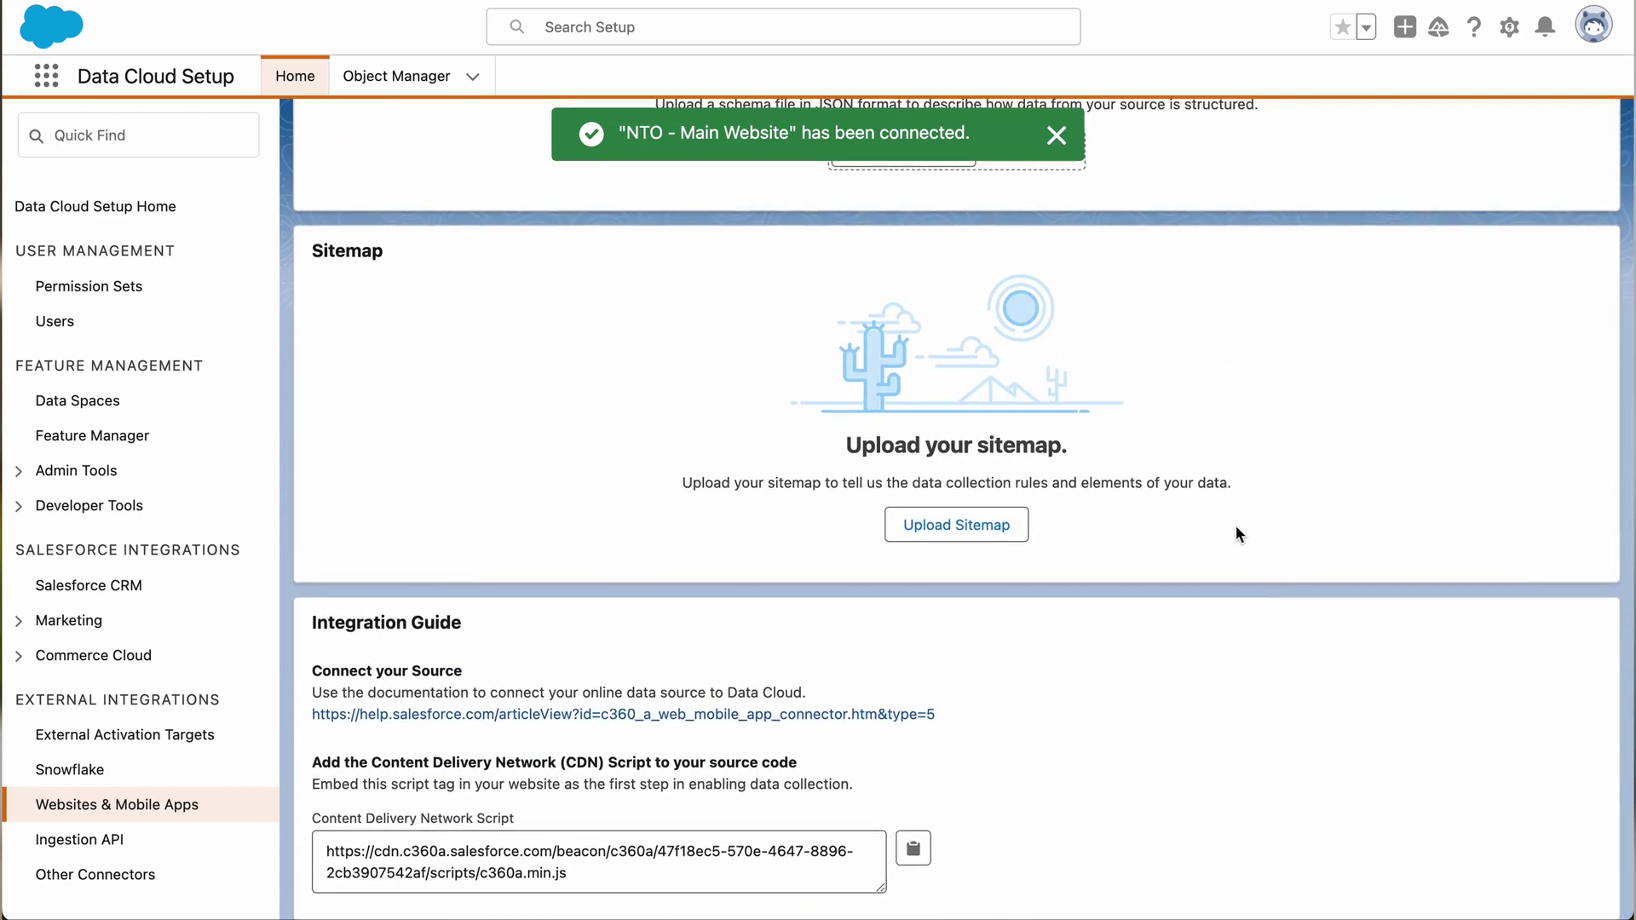
scroll(1236, 527, up, 6)
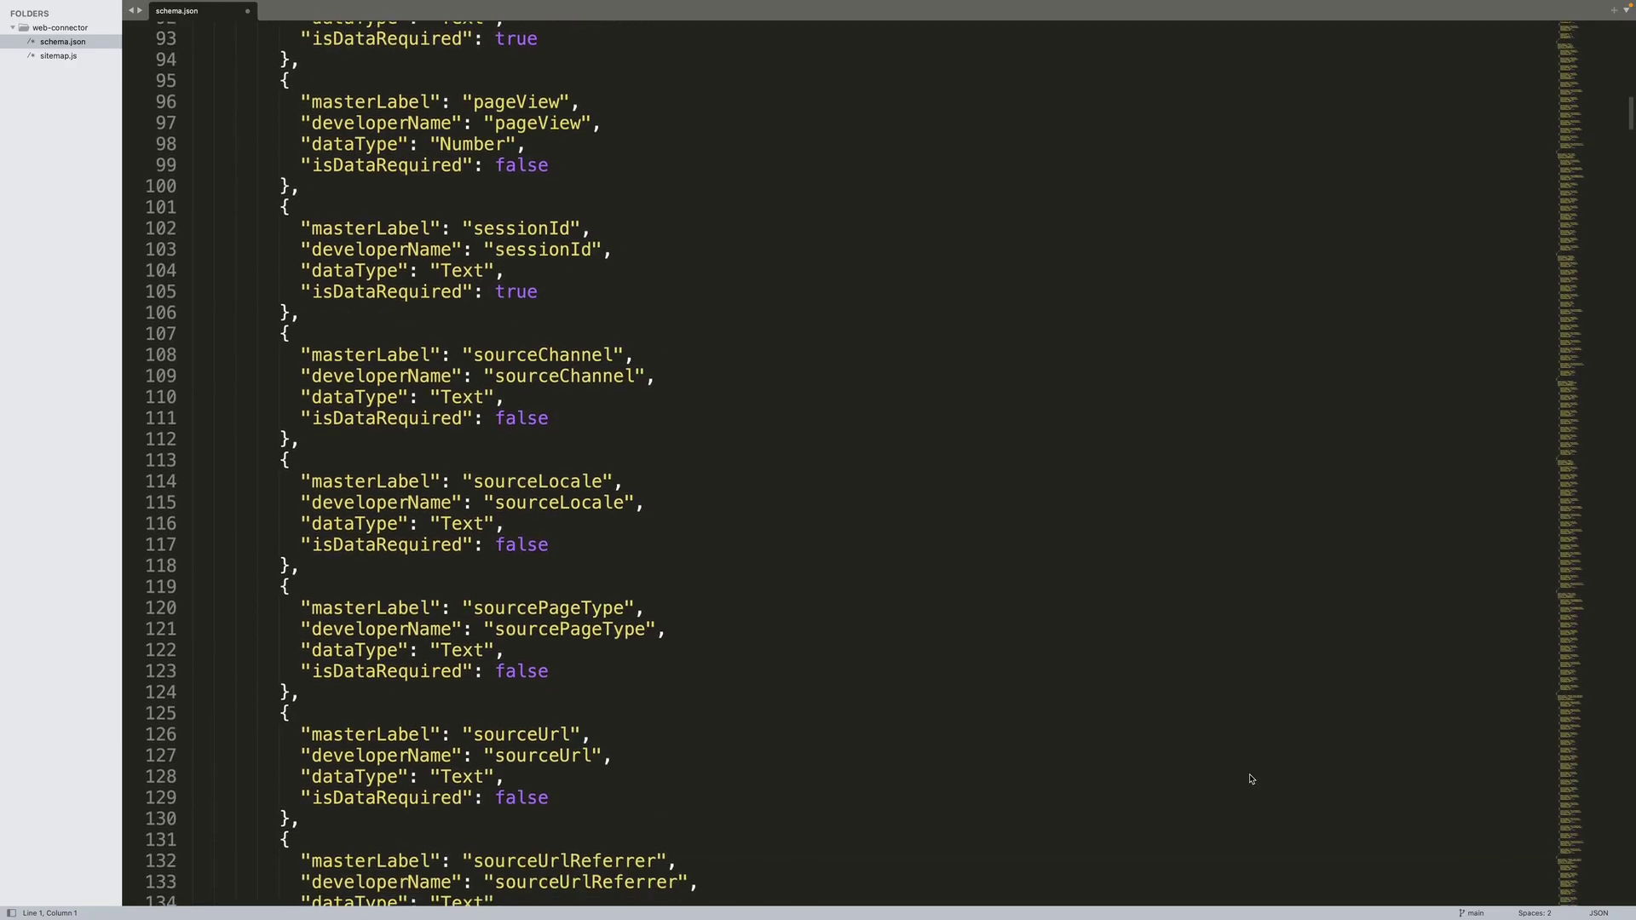
Step: Scroll through schema.json to the NTO Website event's field list after sessionId
scroll(1250, 777, down, 20)
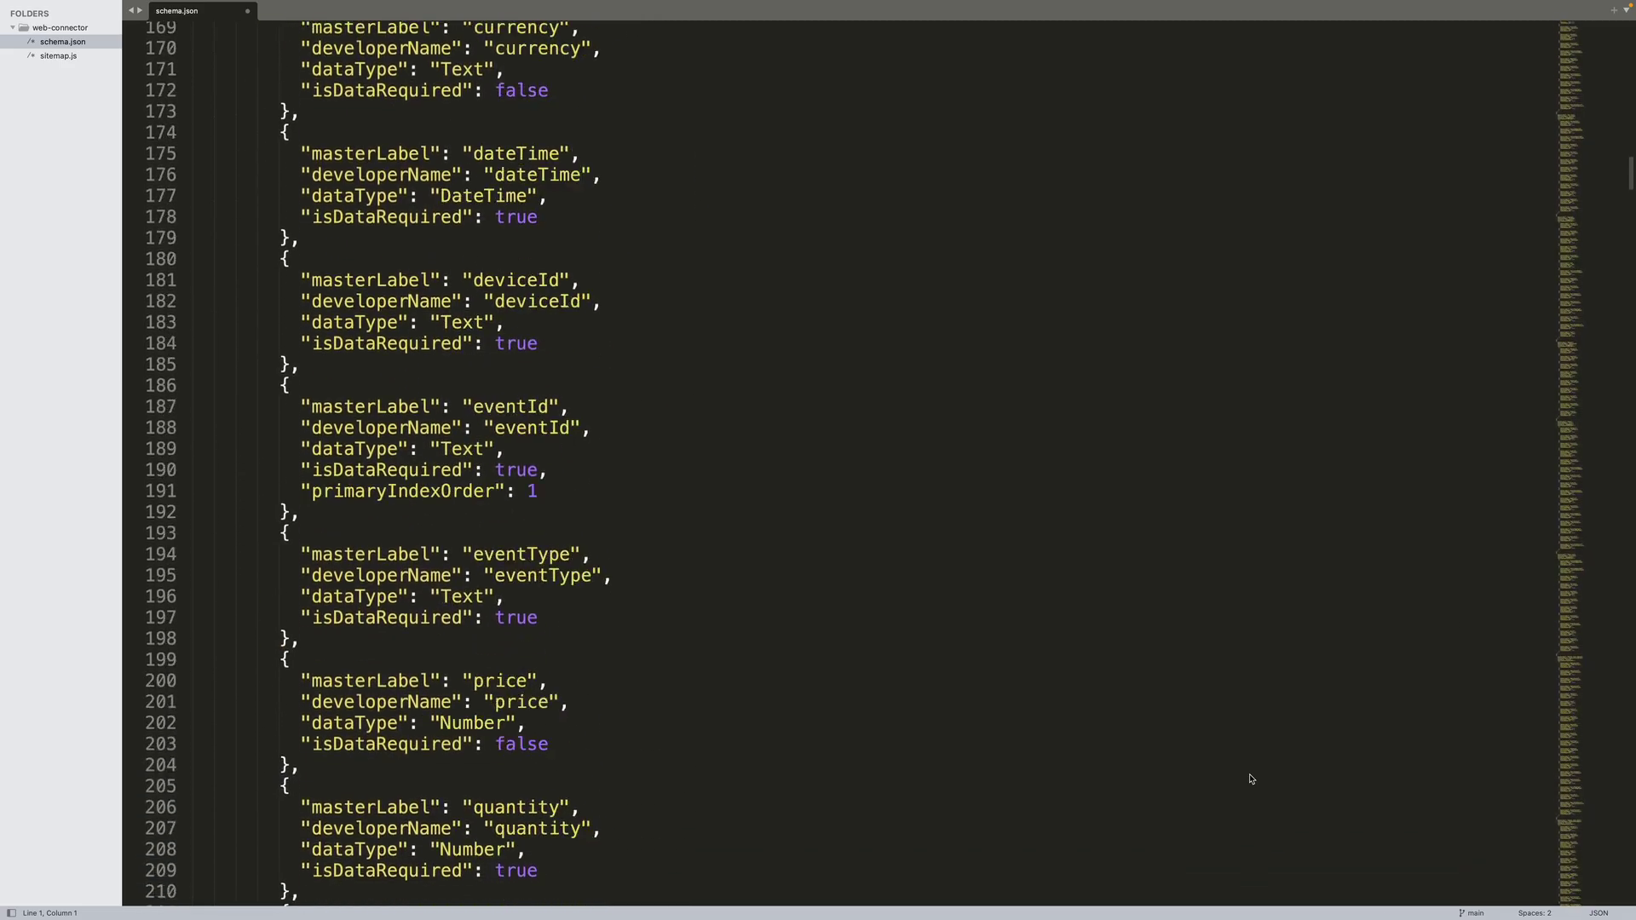
scroll(1250, 779, down, 20)
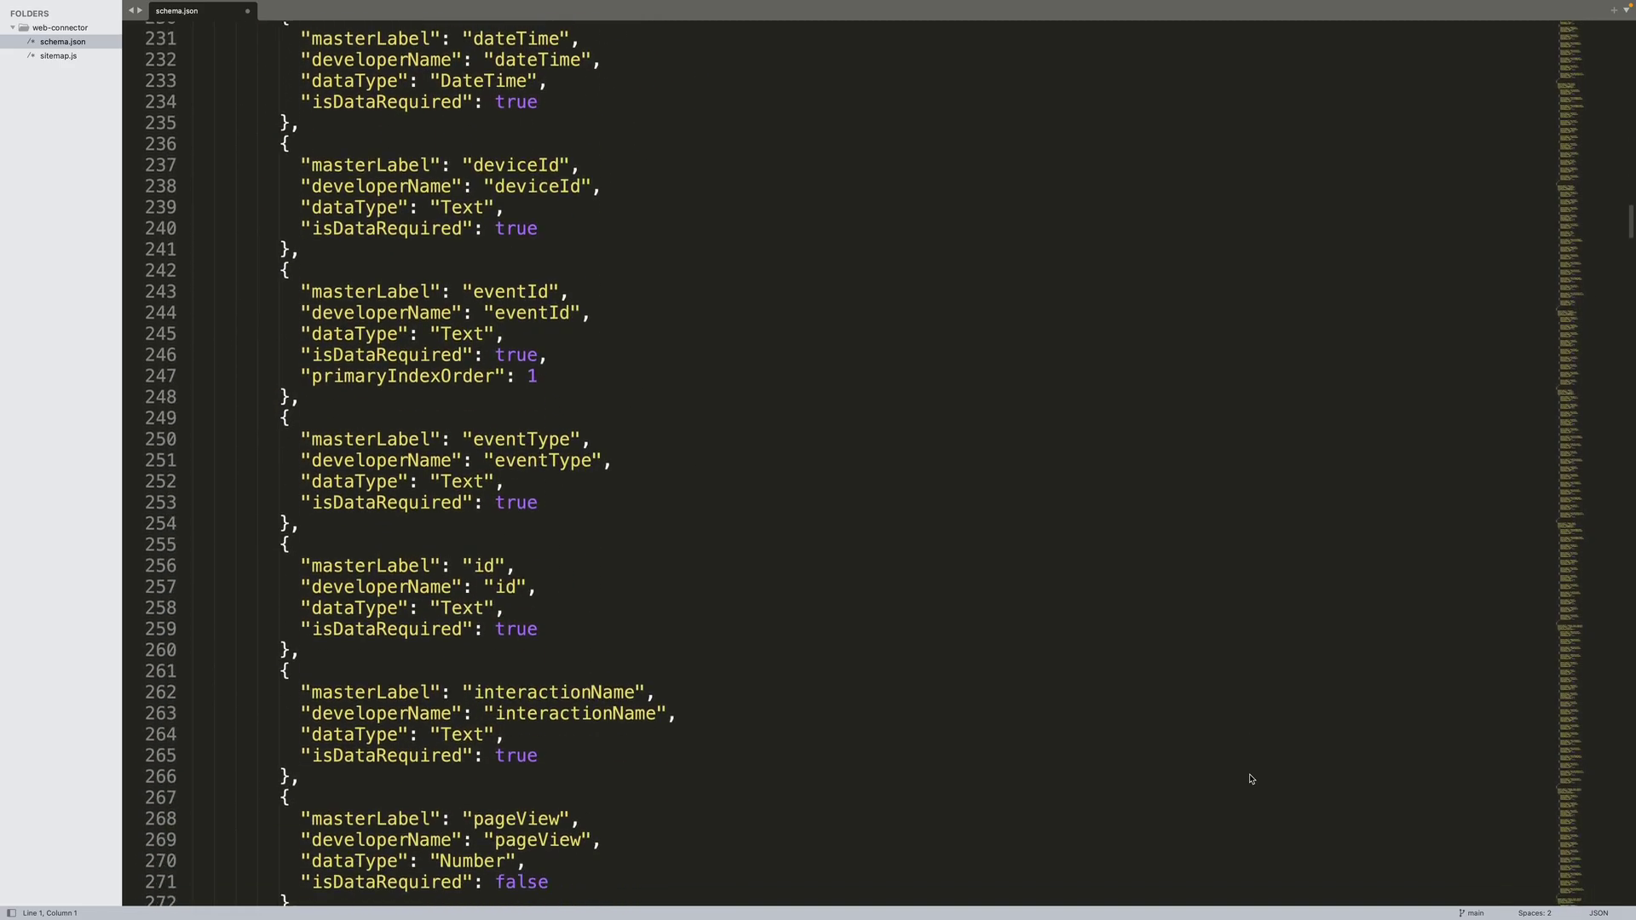
scroll(1250, 779, down, 20)
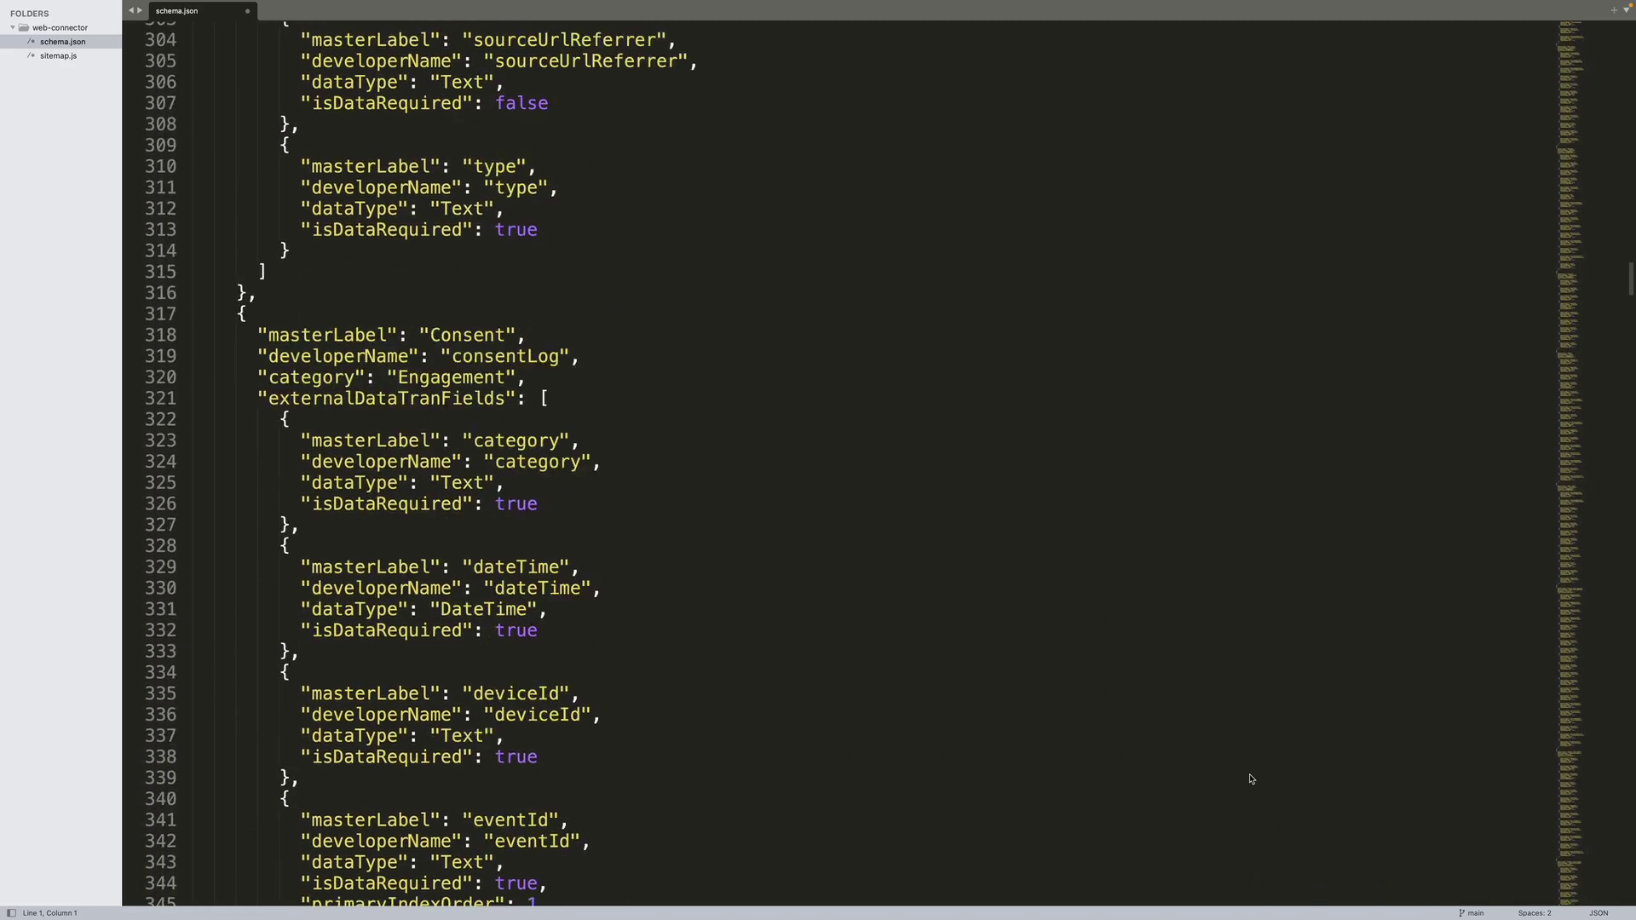
scroll(1250, 779, up, 20)
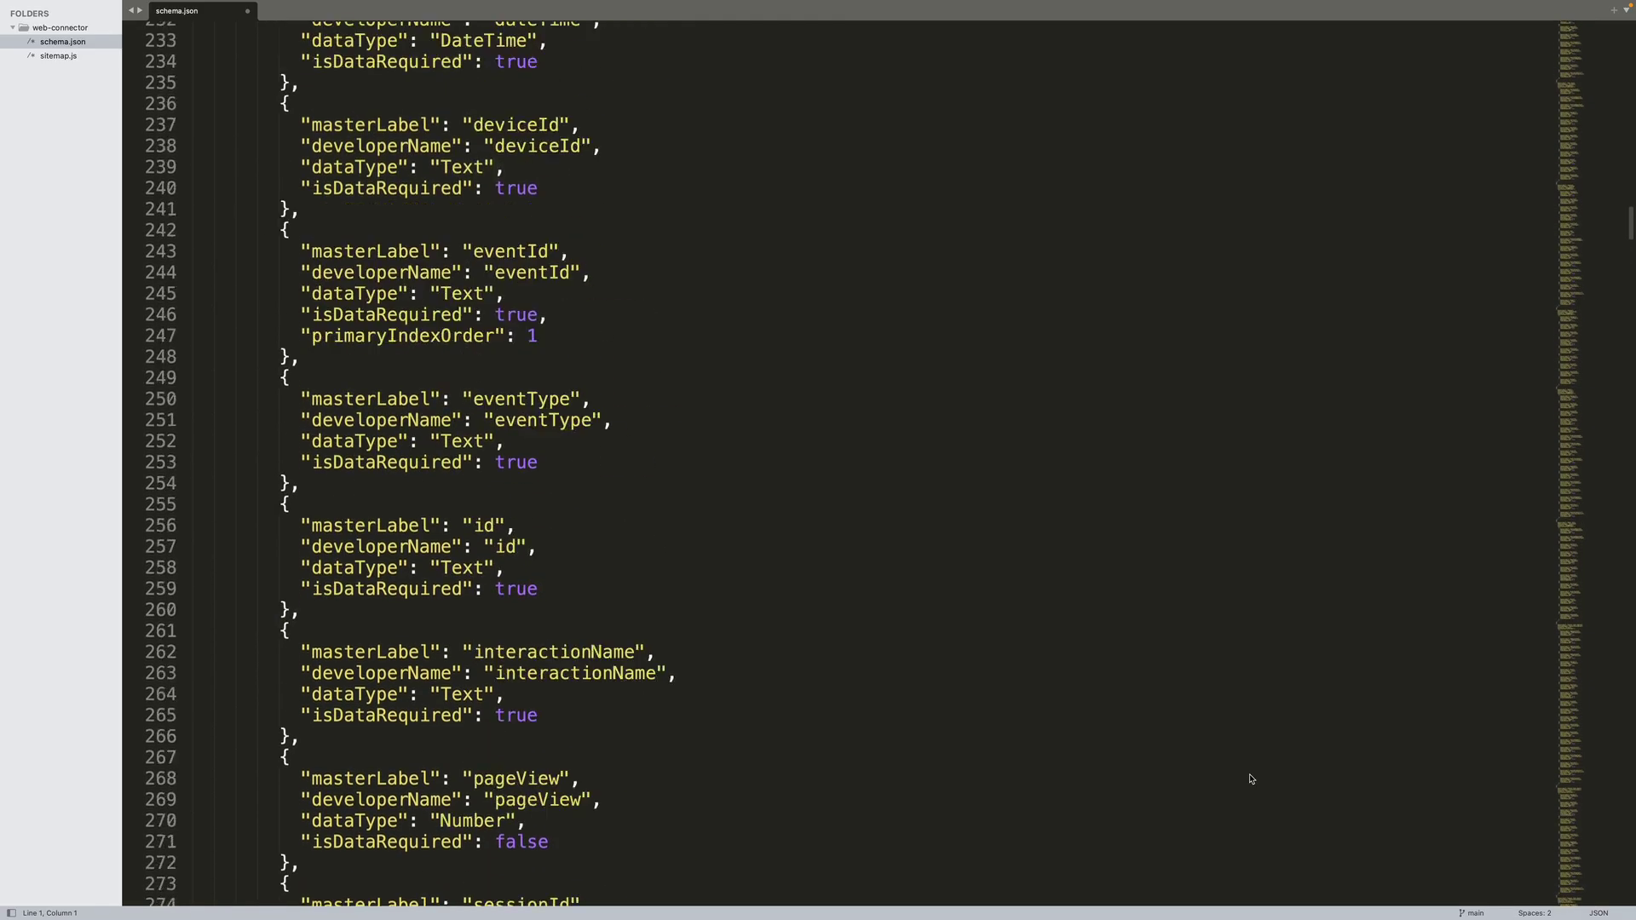
scroll(1250, 779, up, 20)
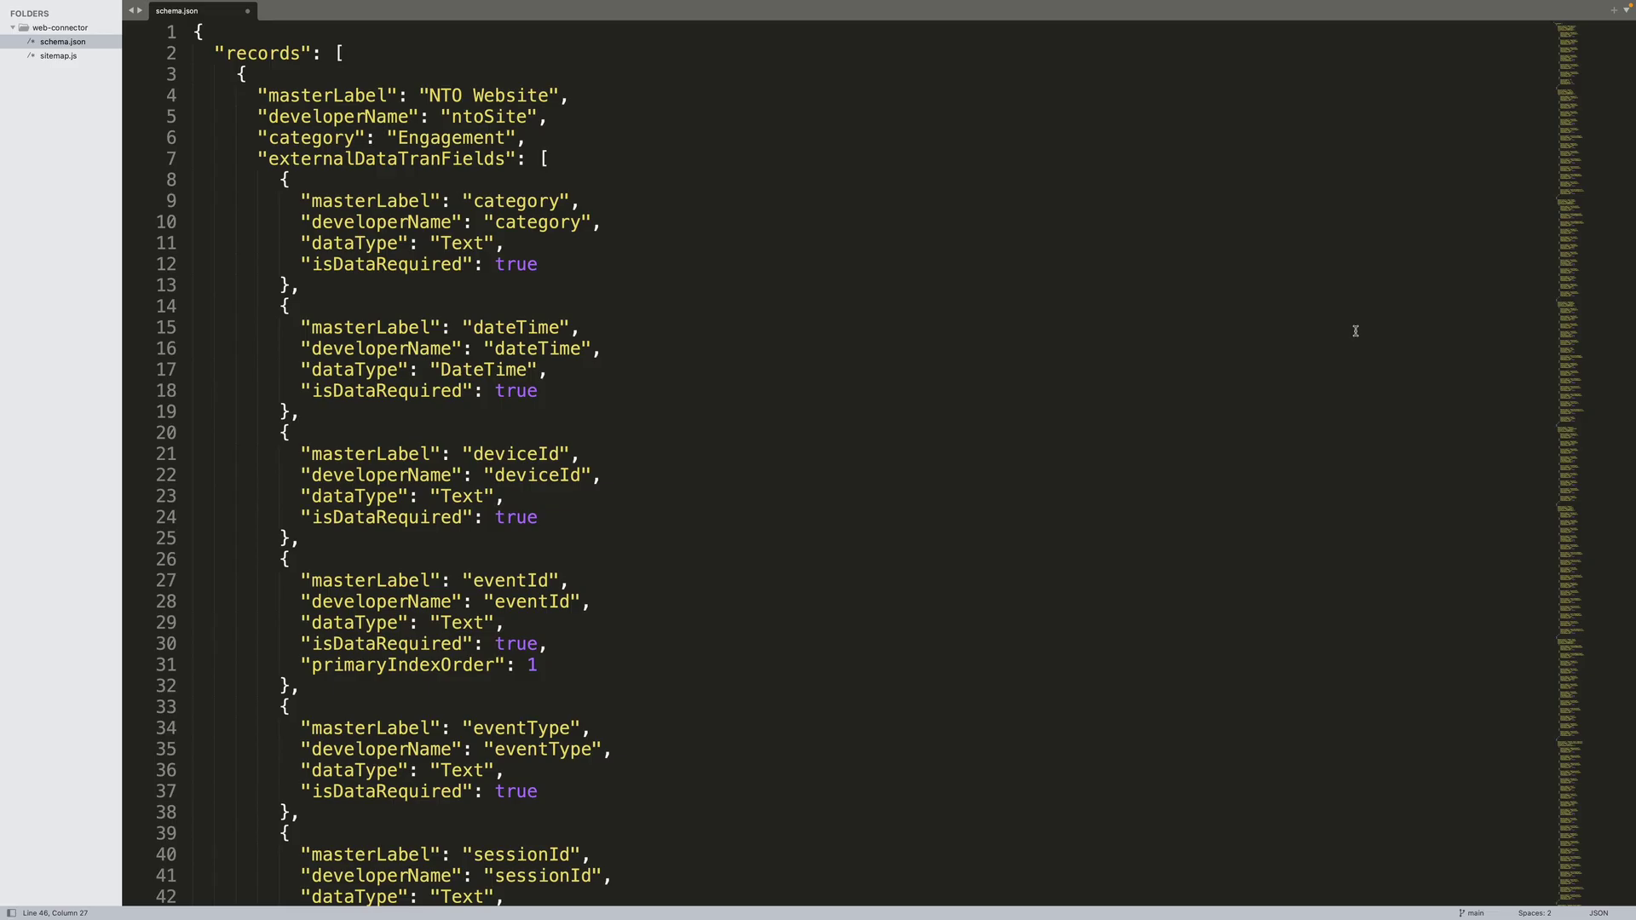
scroll(1355, 331, down, 7)
scroll(1354, 330, down, 2)
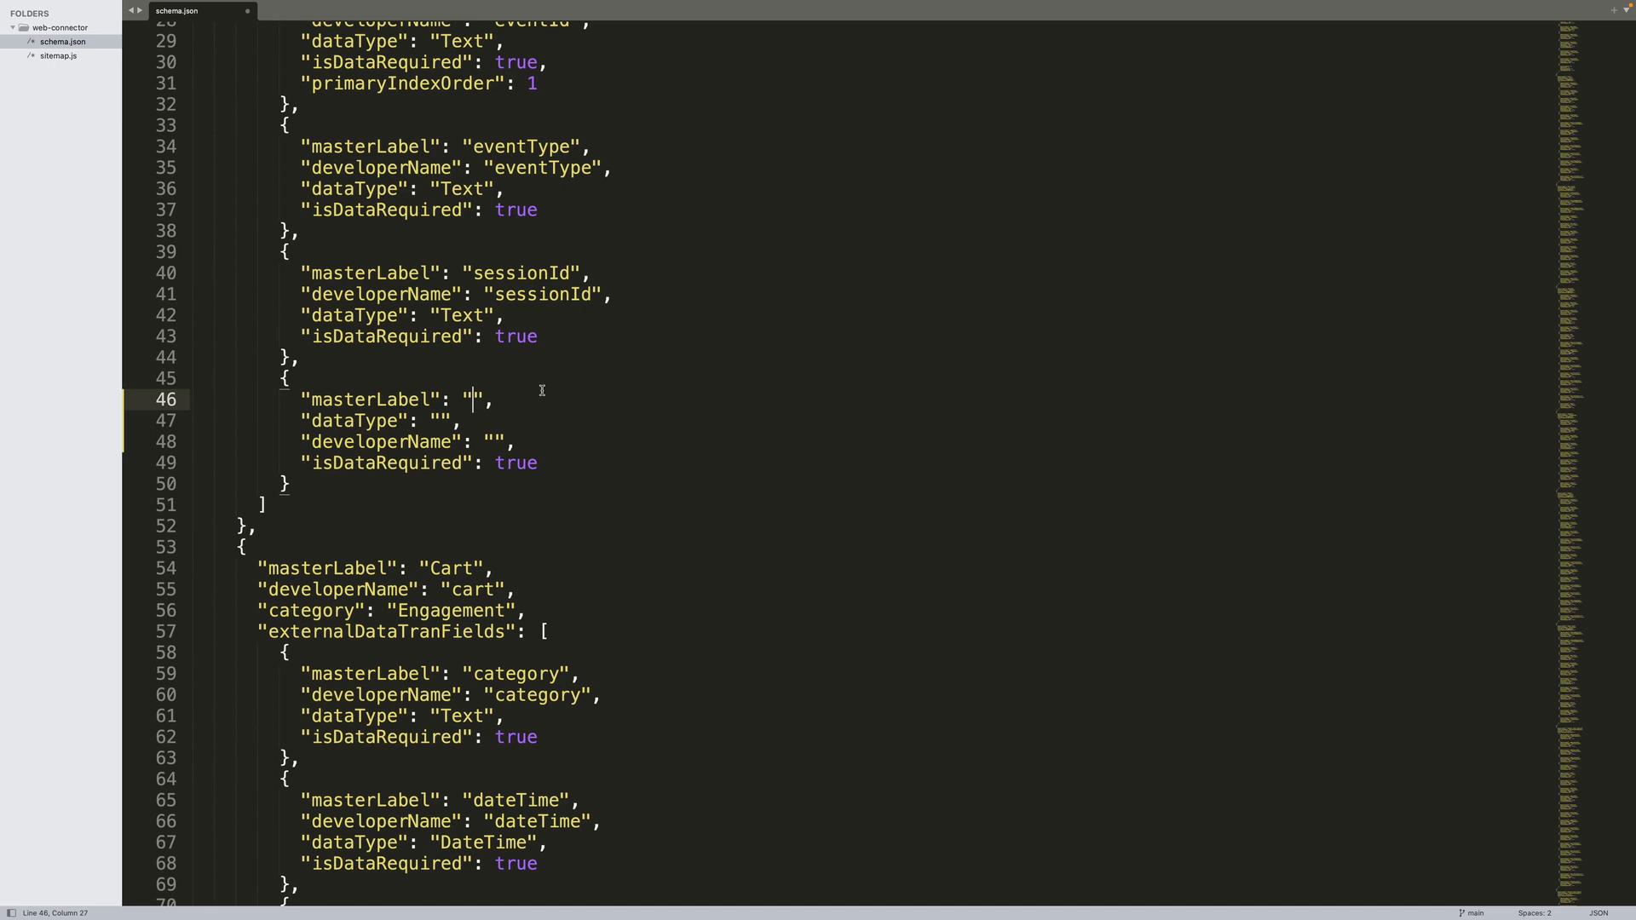
Step: Fill the new field with masterLabel 'email', dataType 'Text' and developerName 'attributeEmail'
text(email)
click(426, 417)
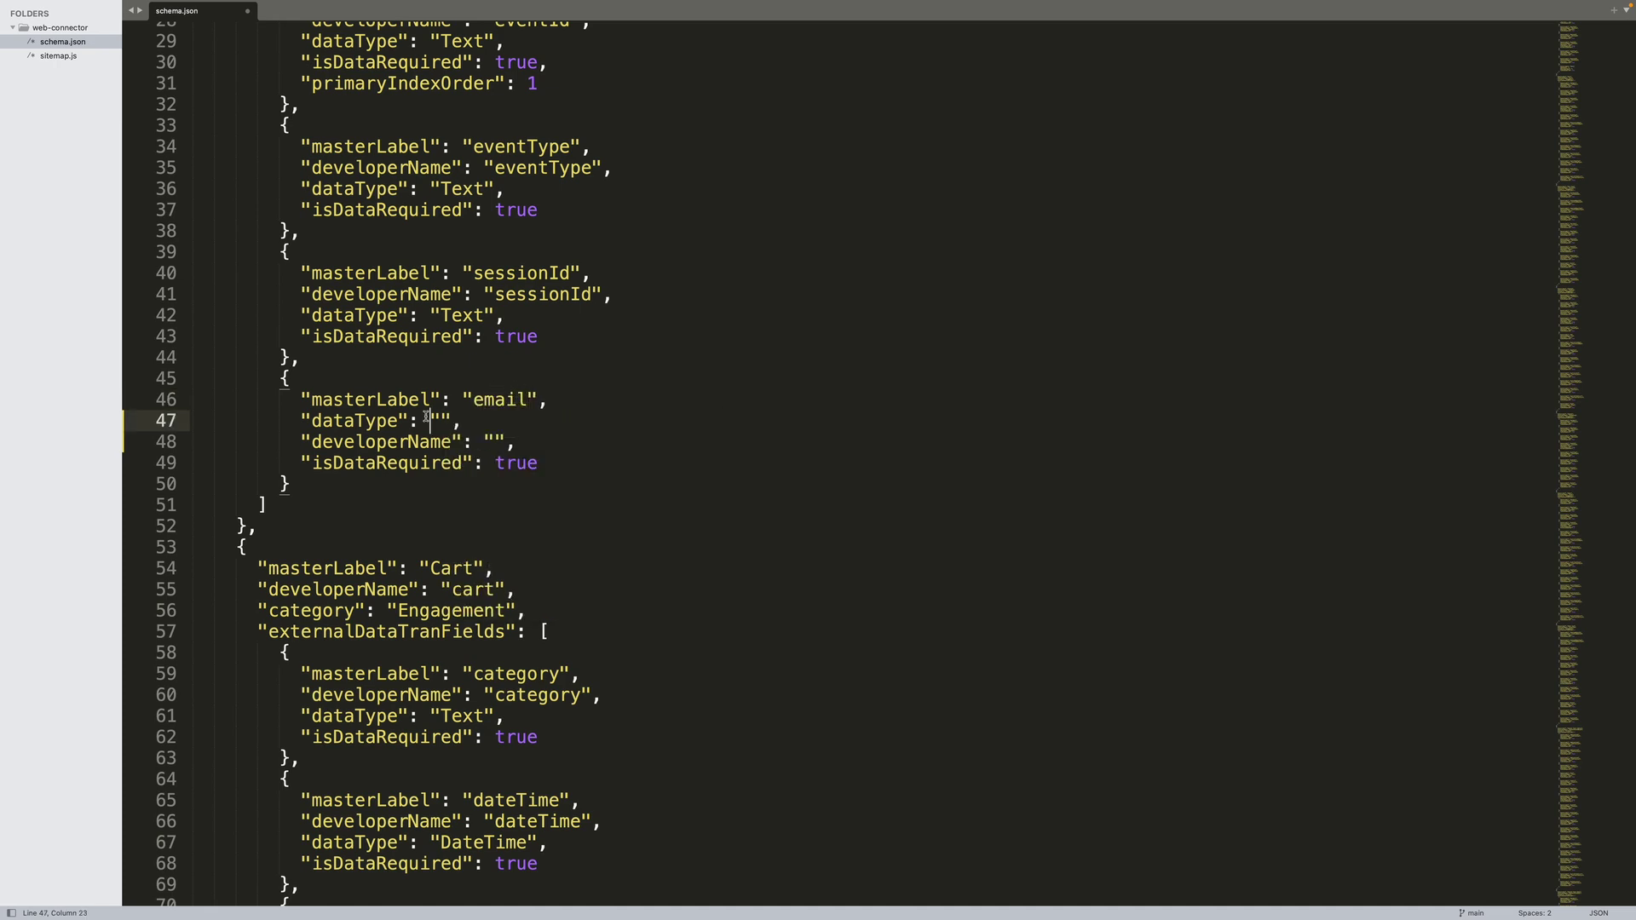
click(435, 418)
text(Text)
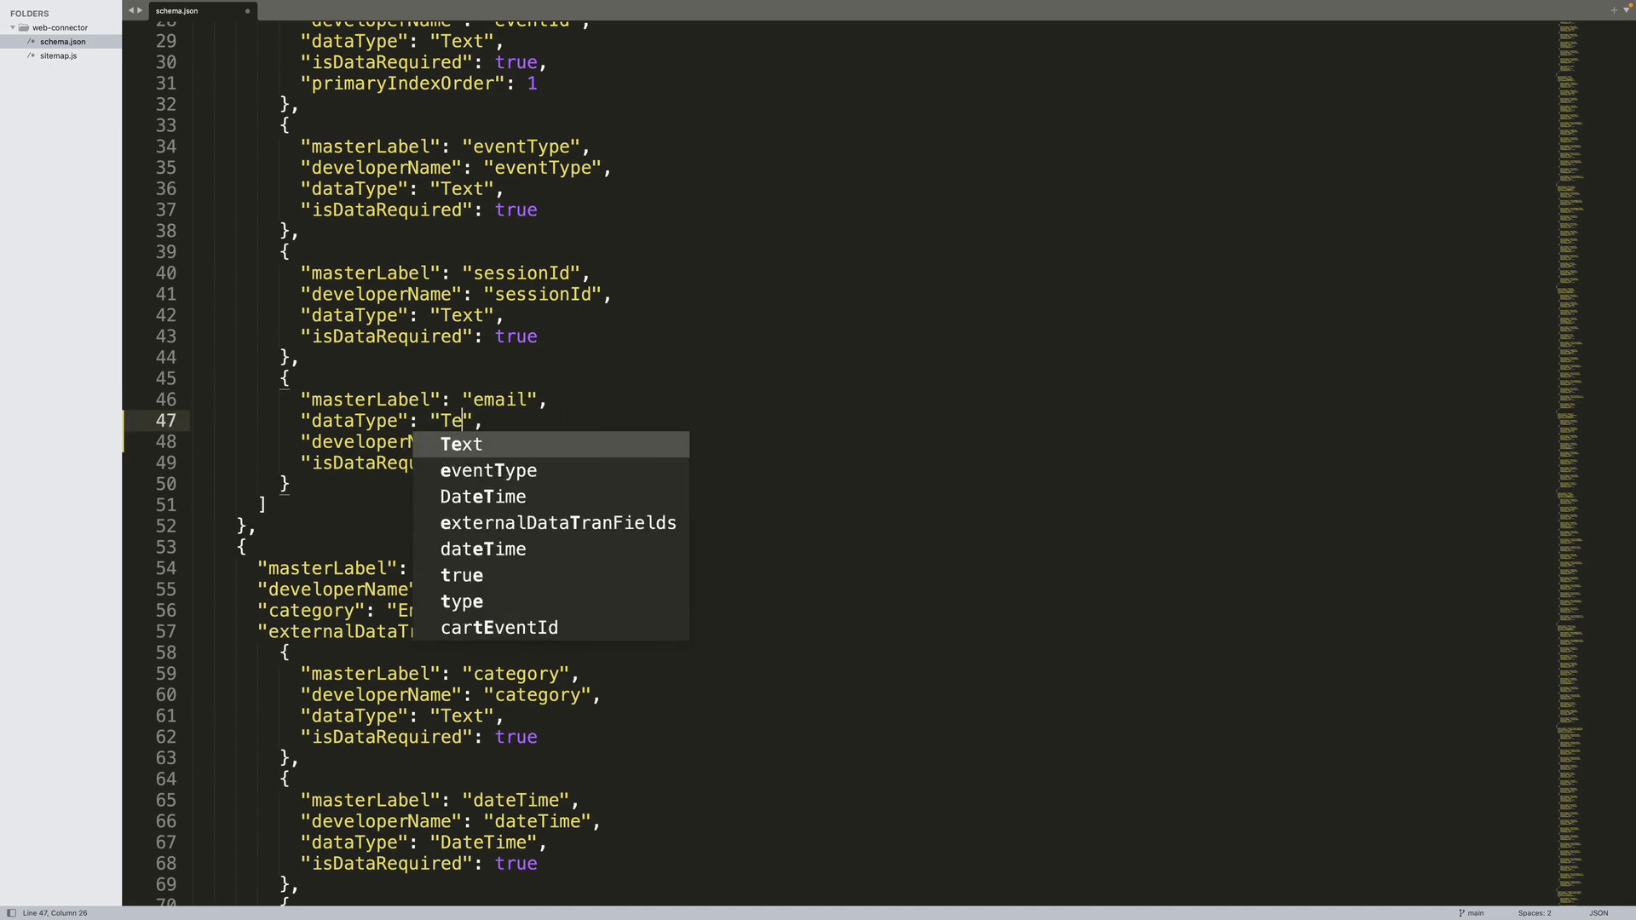
click(546, 441)
click(494, 441)
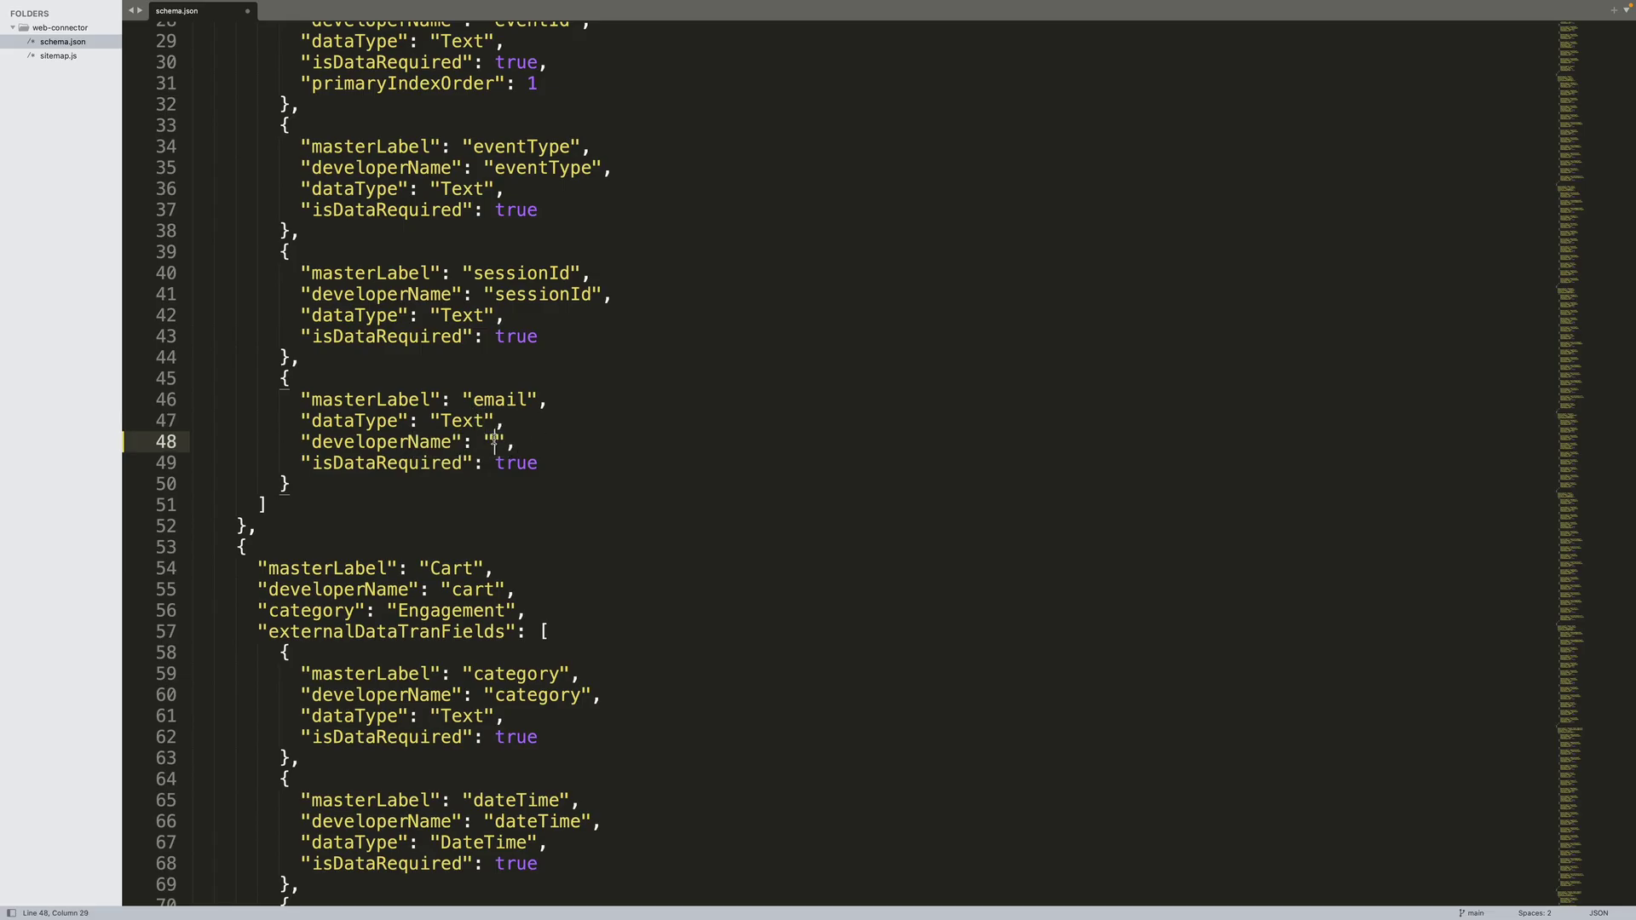
text(attrib)
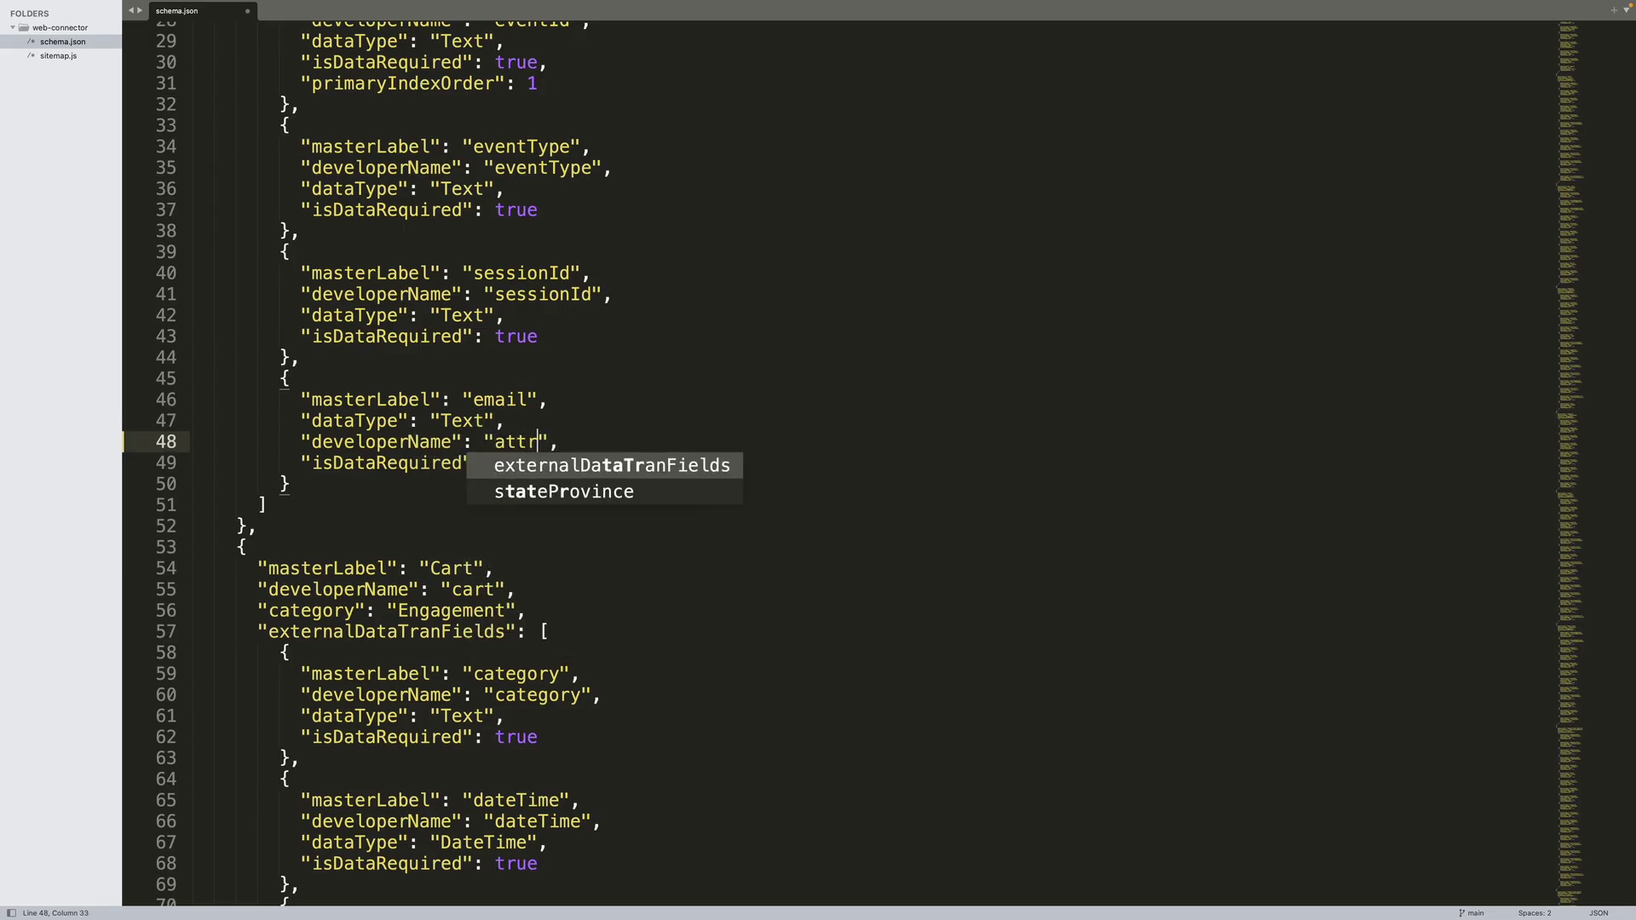
text(uteEmail)
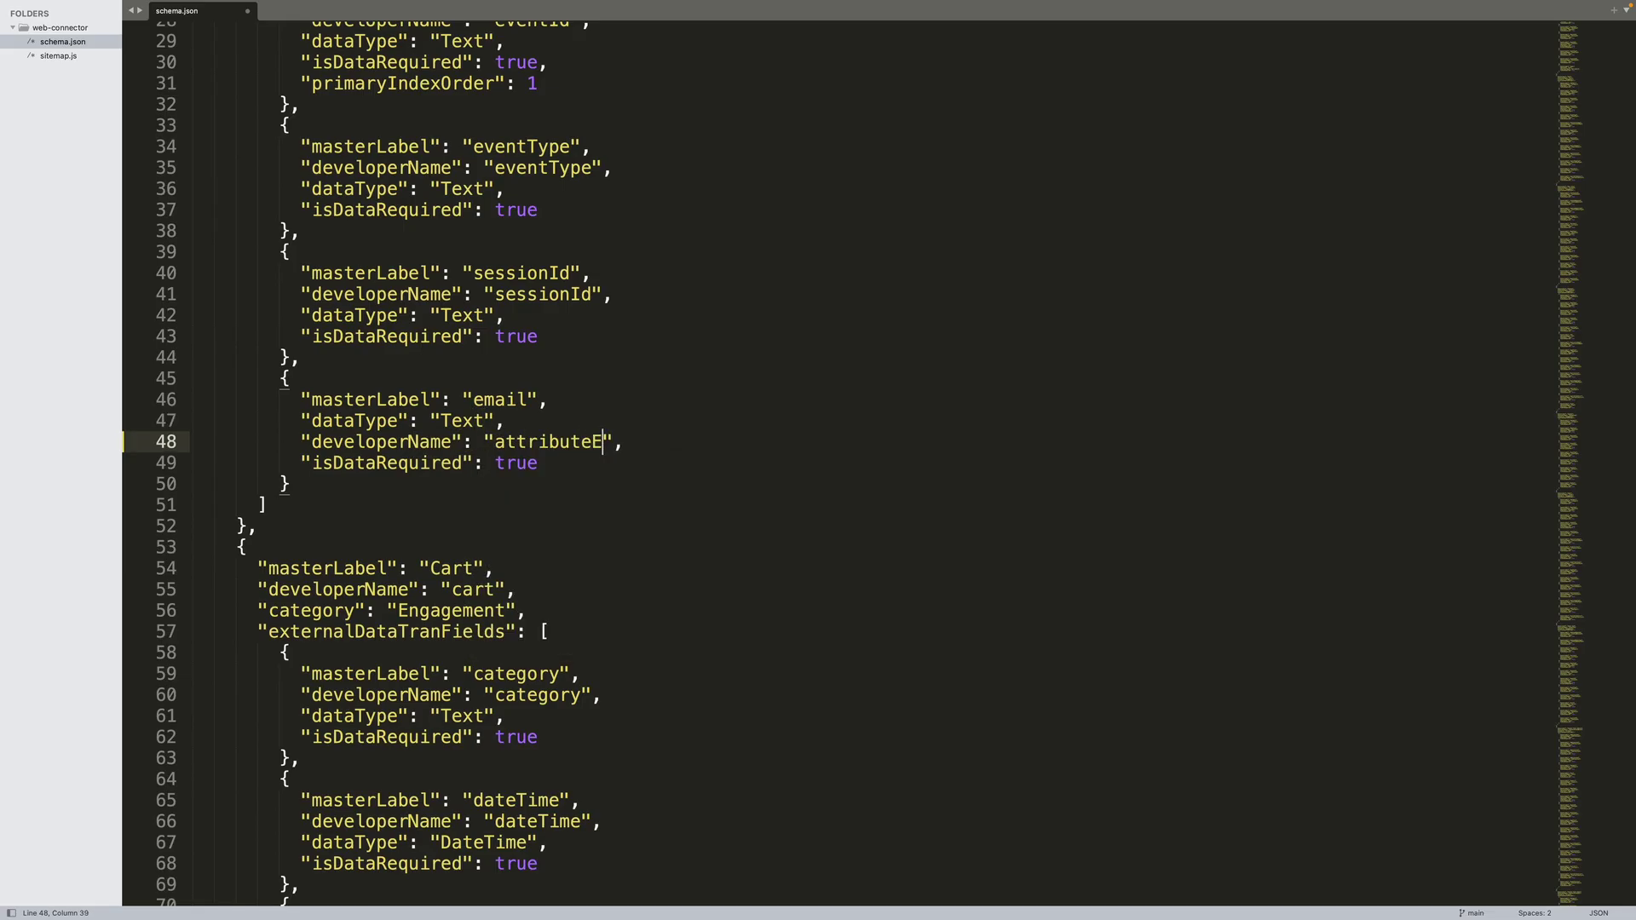
Step: Review the field's isDataRequired true flag on line 49
click(499, 507)
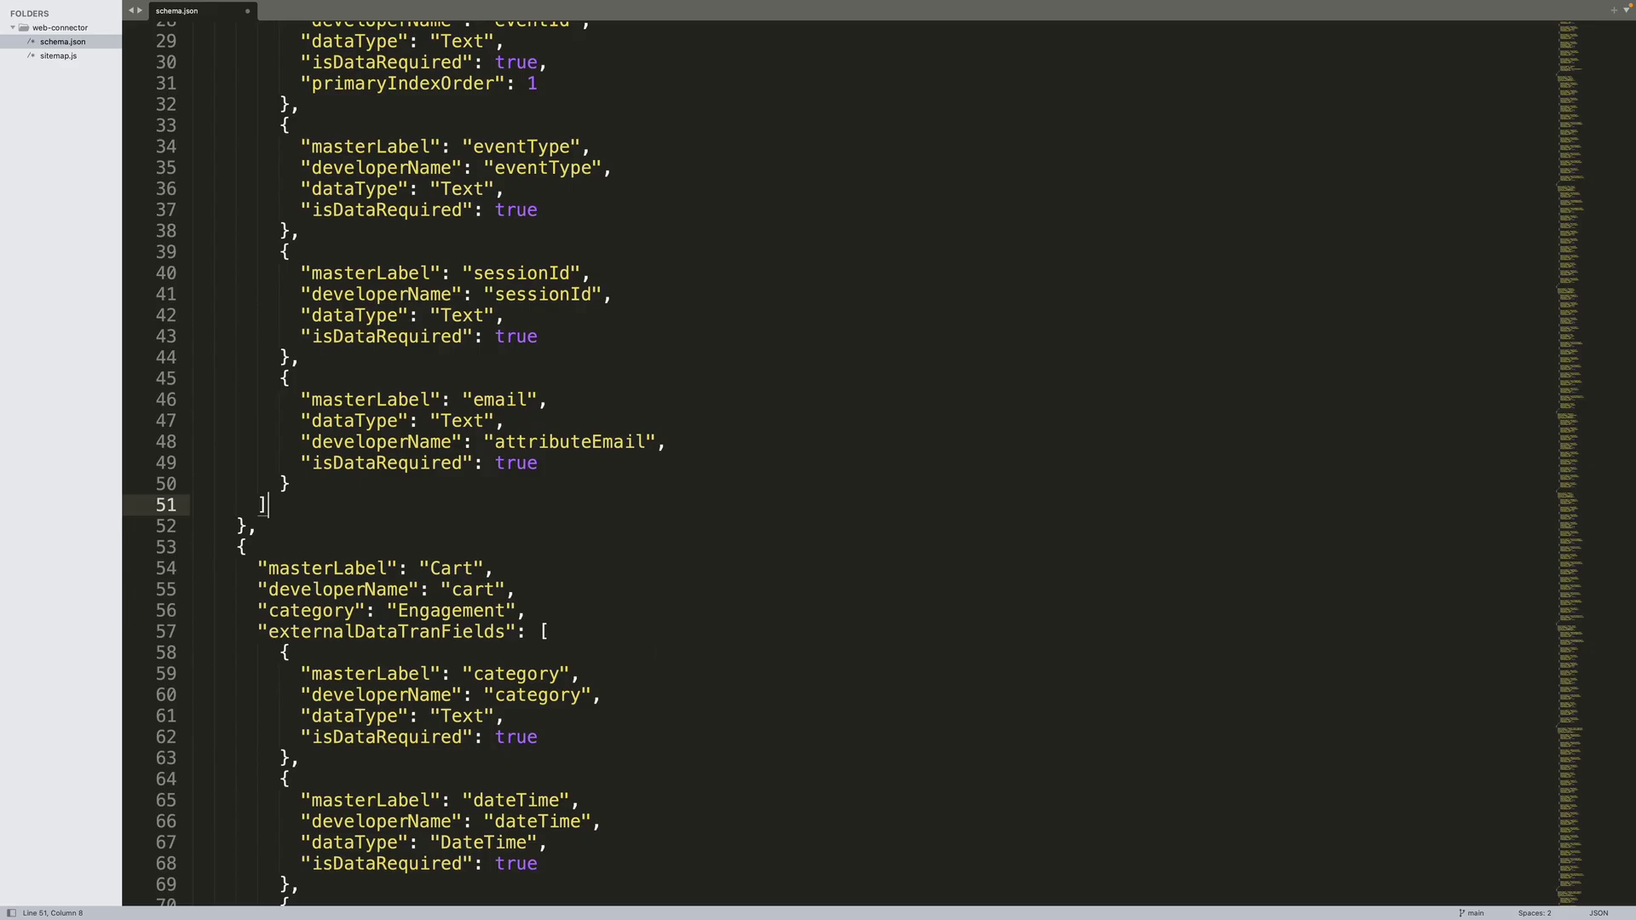
double_click(516, 463)
click(764, 507)
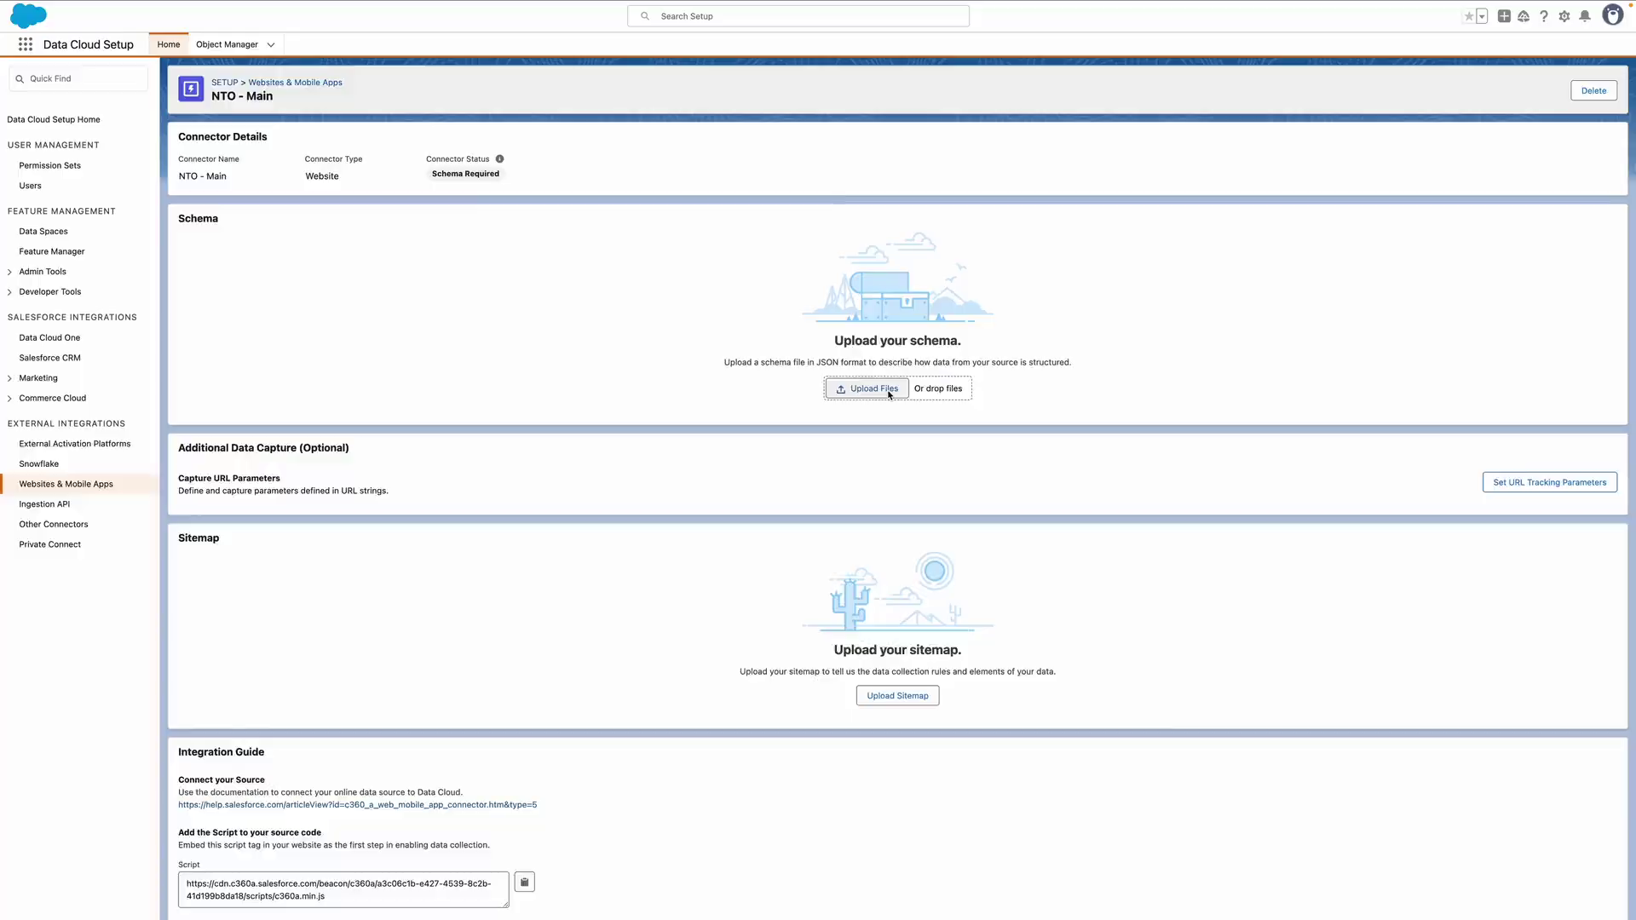
Step: Upload schema.json to the NTO - Main connector and save the previewed schema
click(886, 389)
double_click(516, 273)
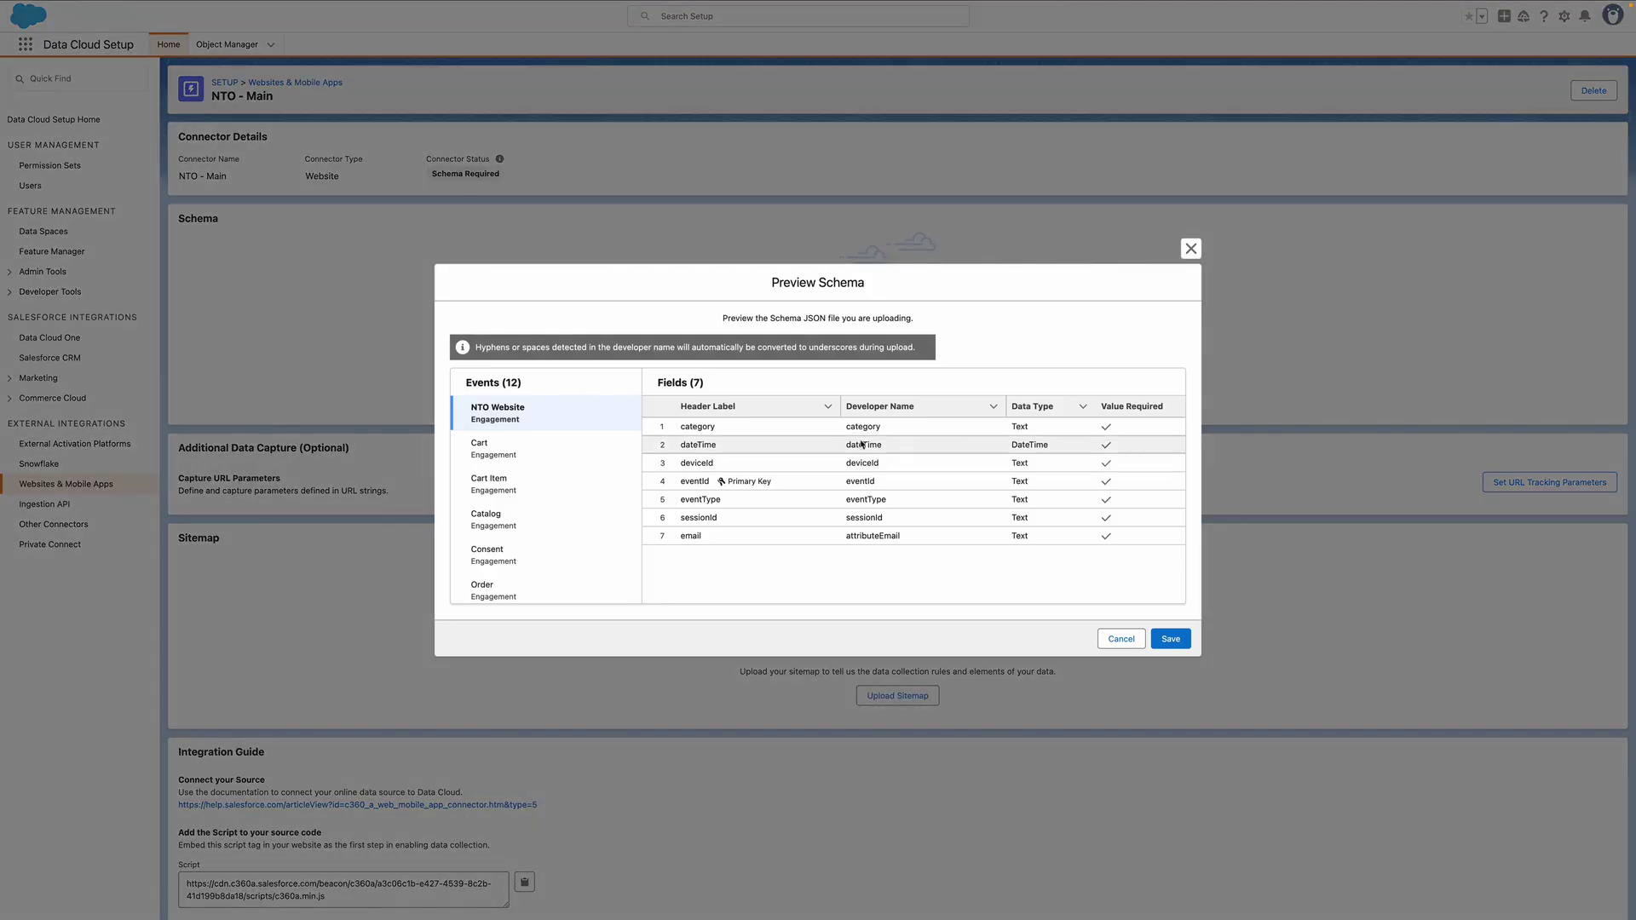
click(1168, 640)
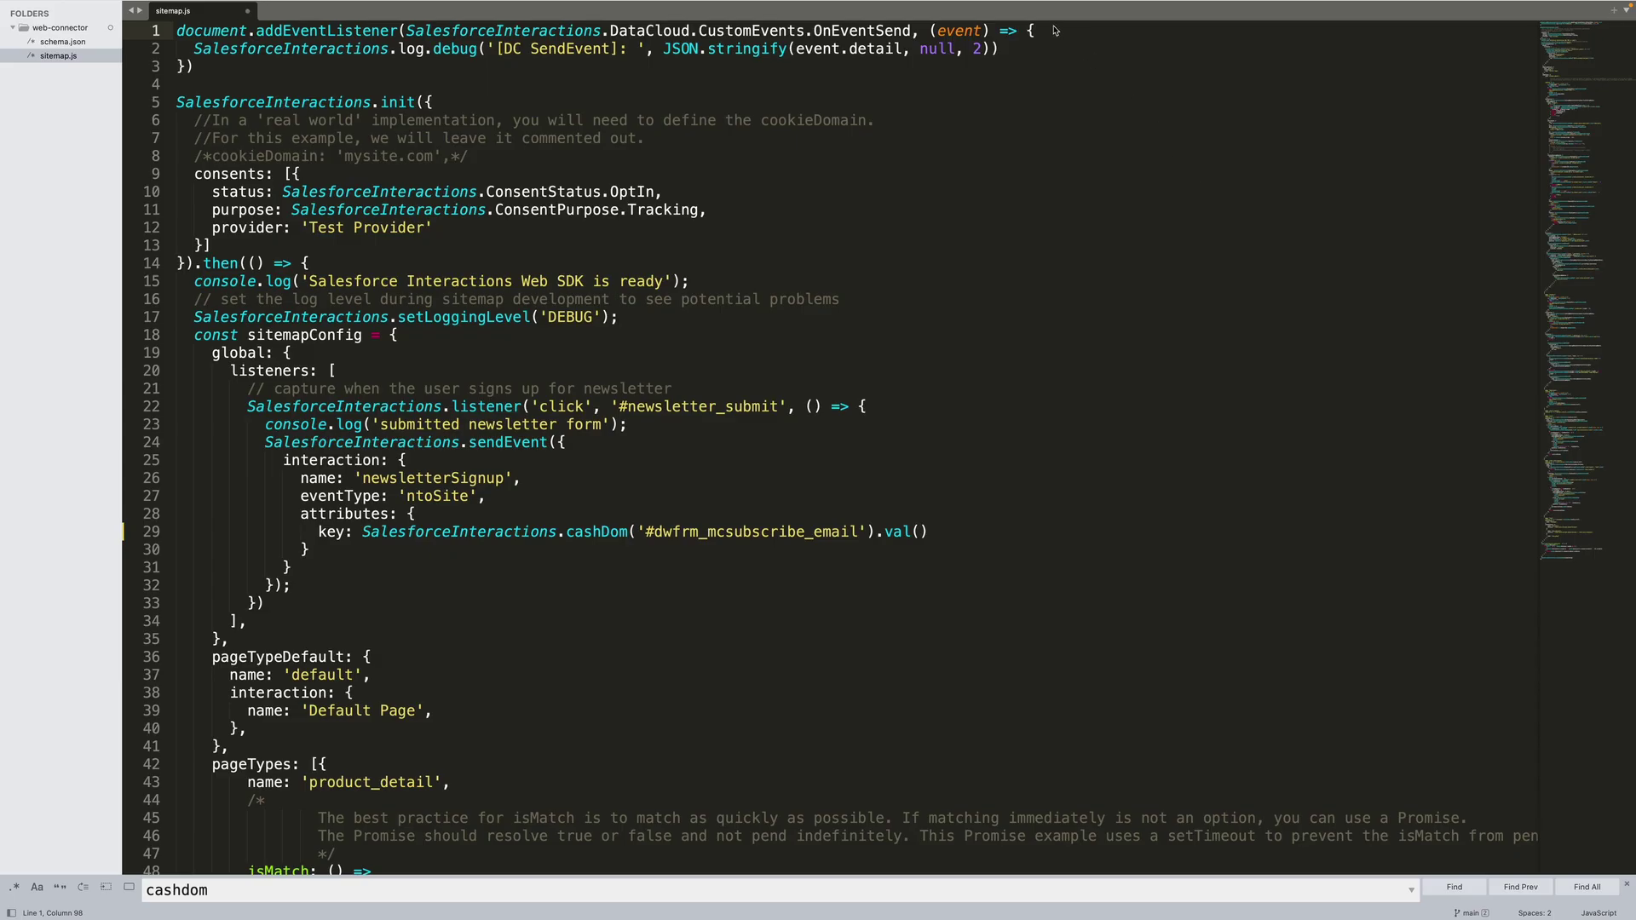
drag(1046, 34, 100, 9)
double_click(504, 30)
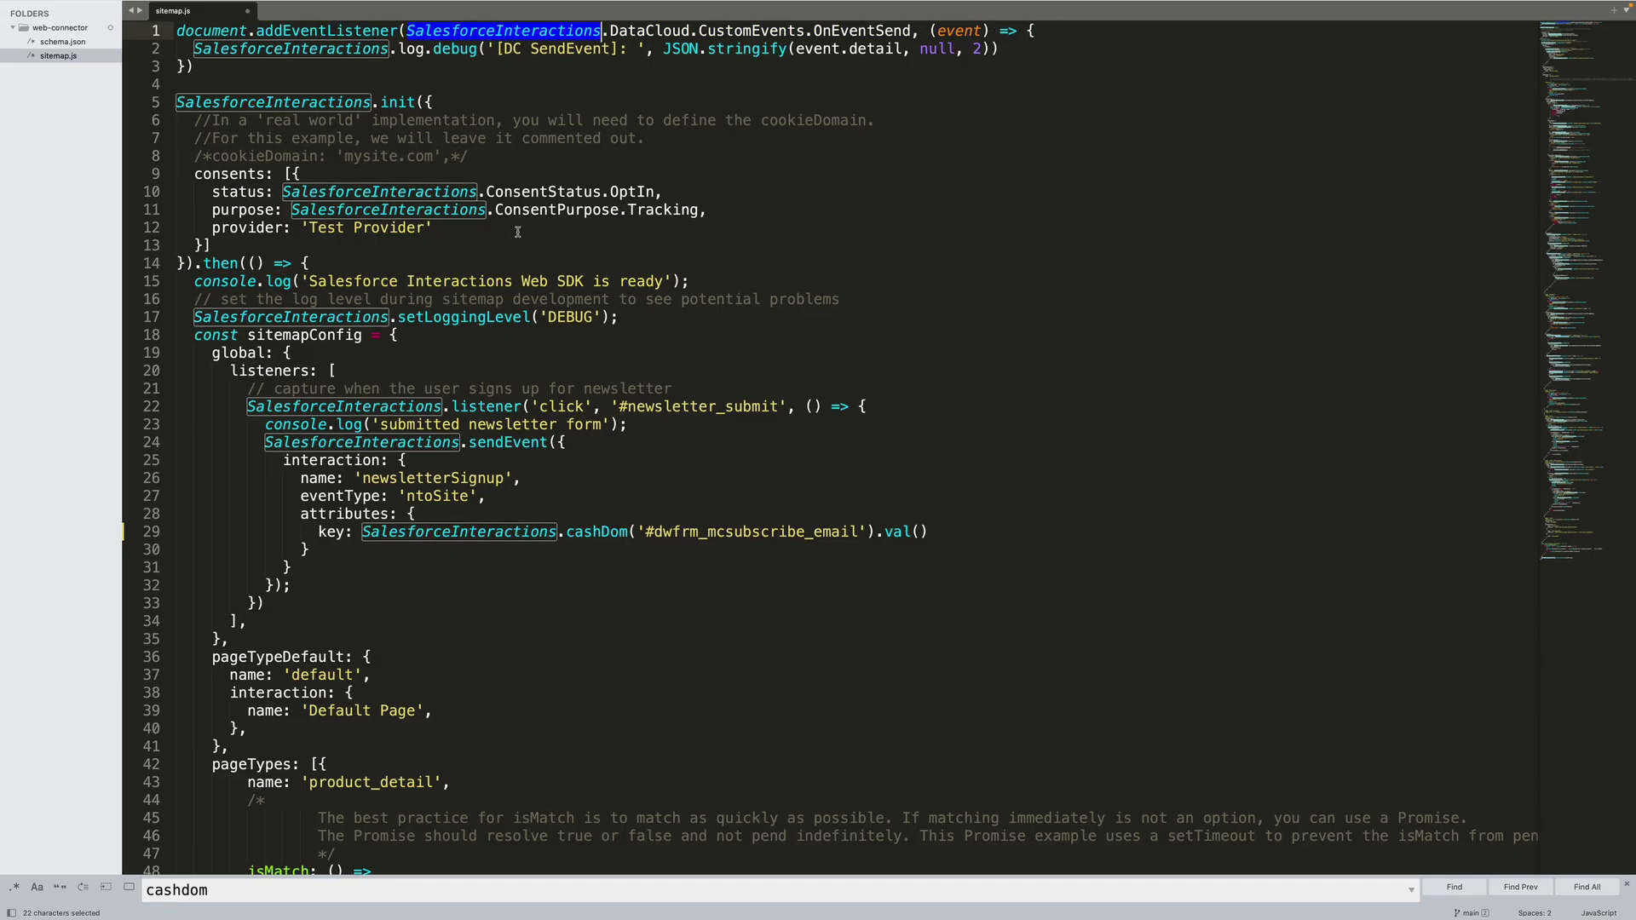
click(1067, 137)
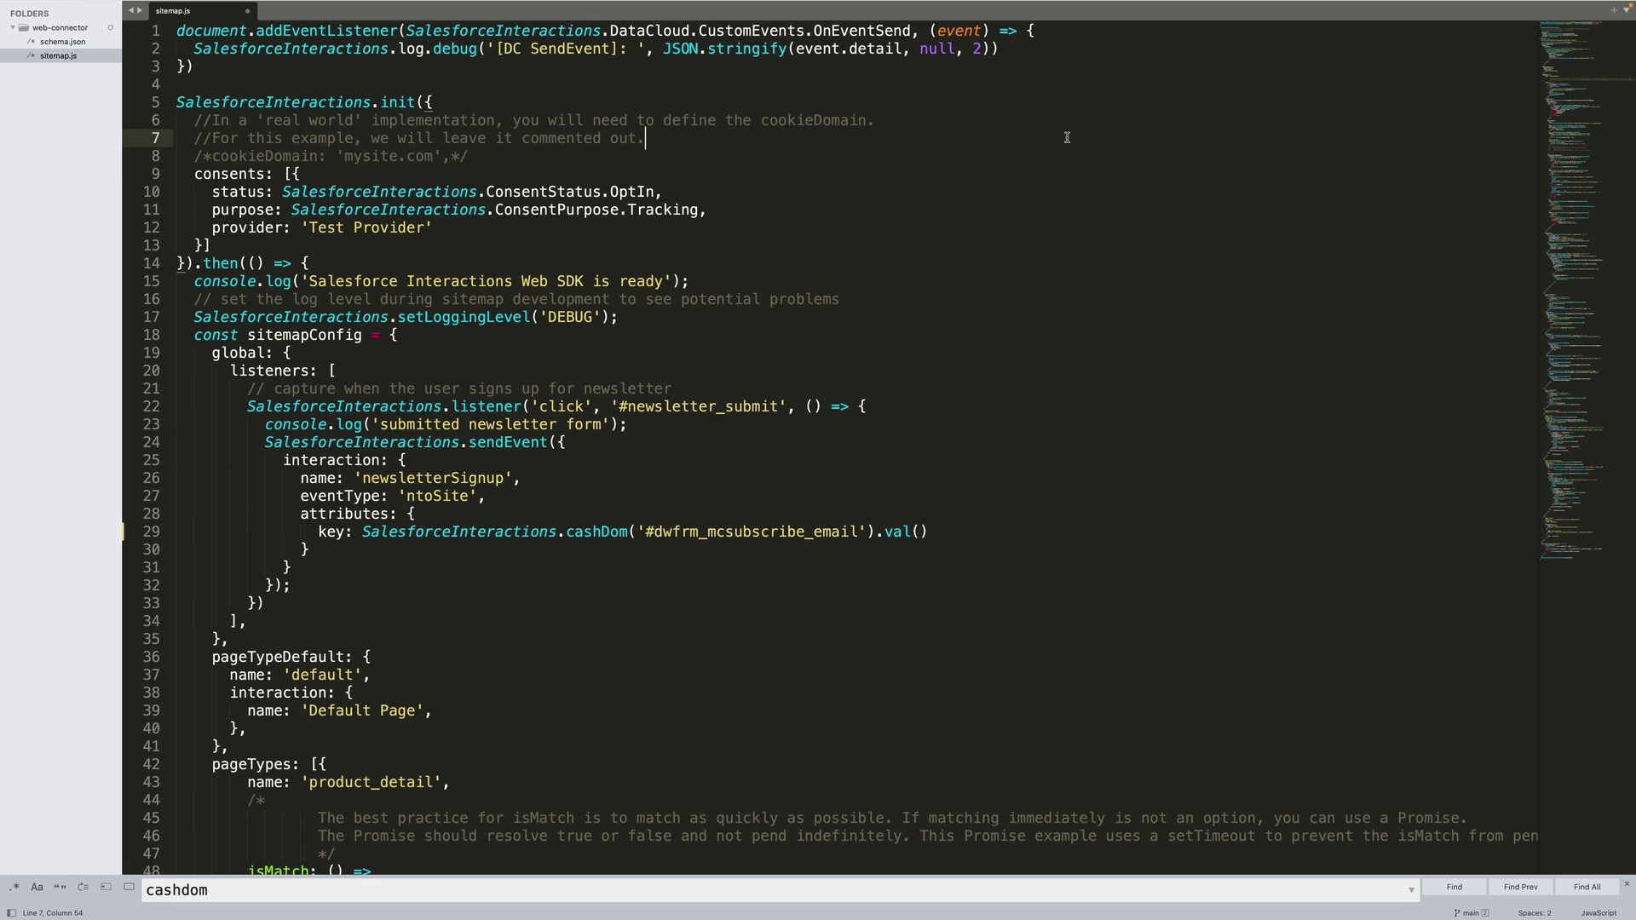
double_click(869, 31)
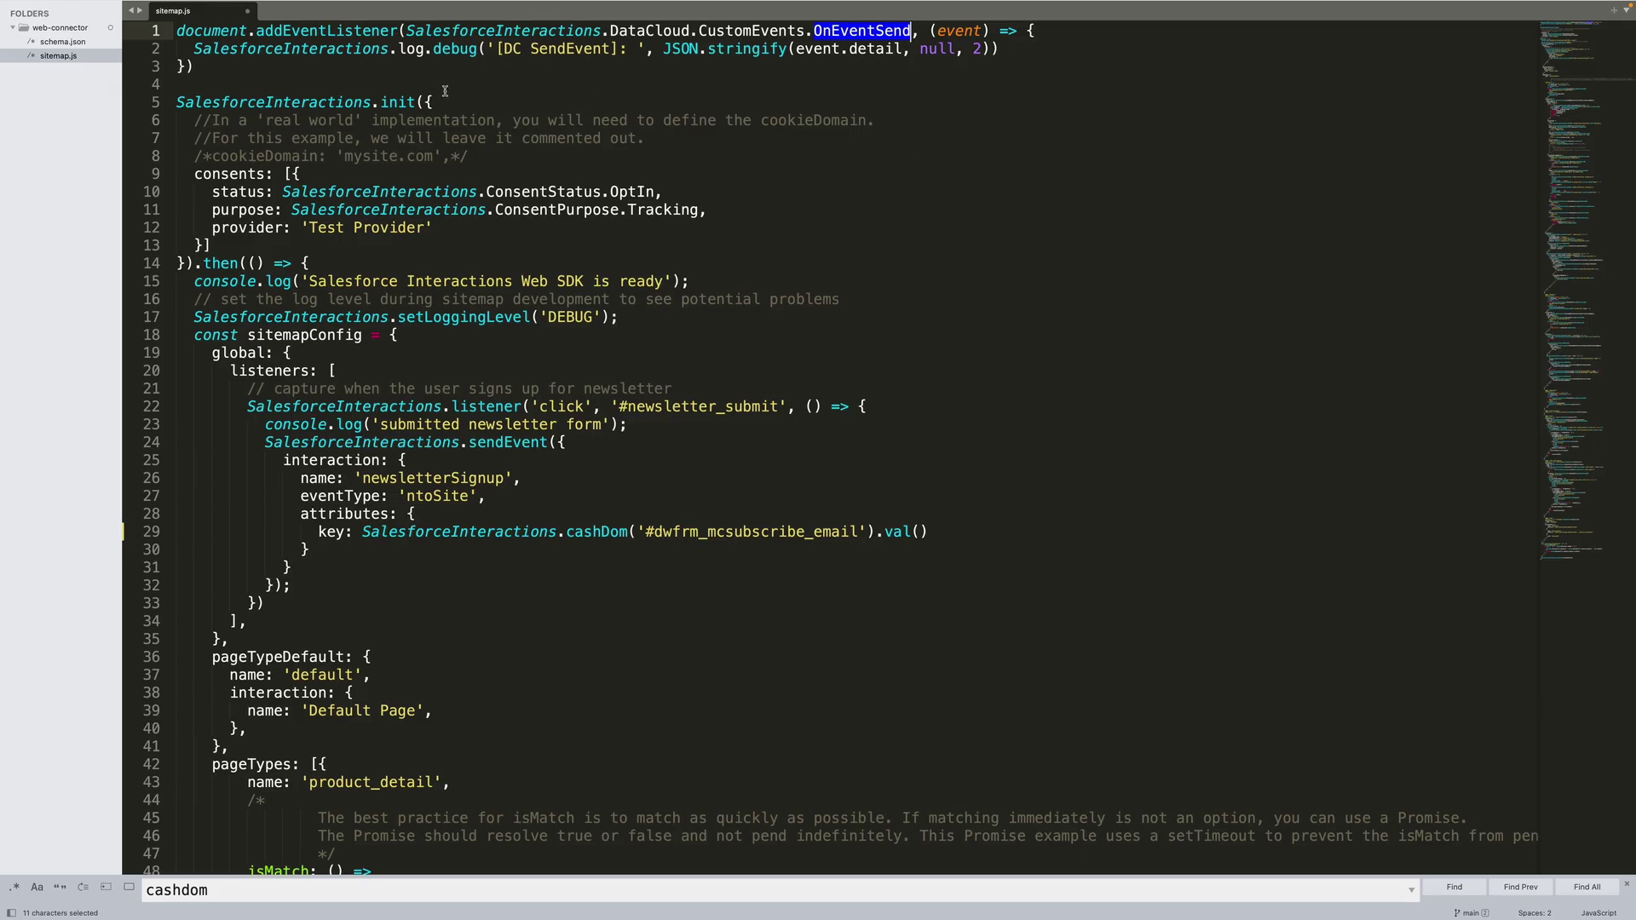
click(406, 102)
double_click(406, 103)
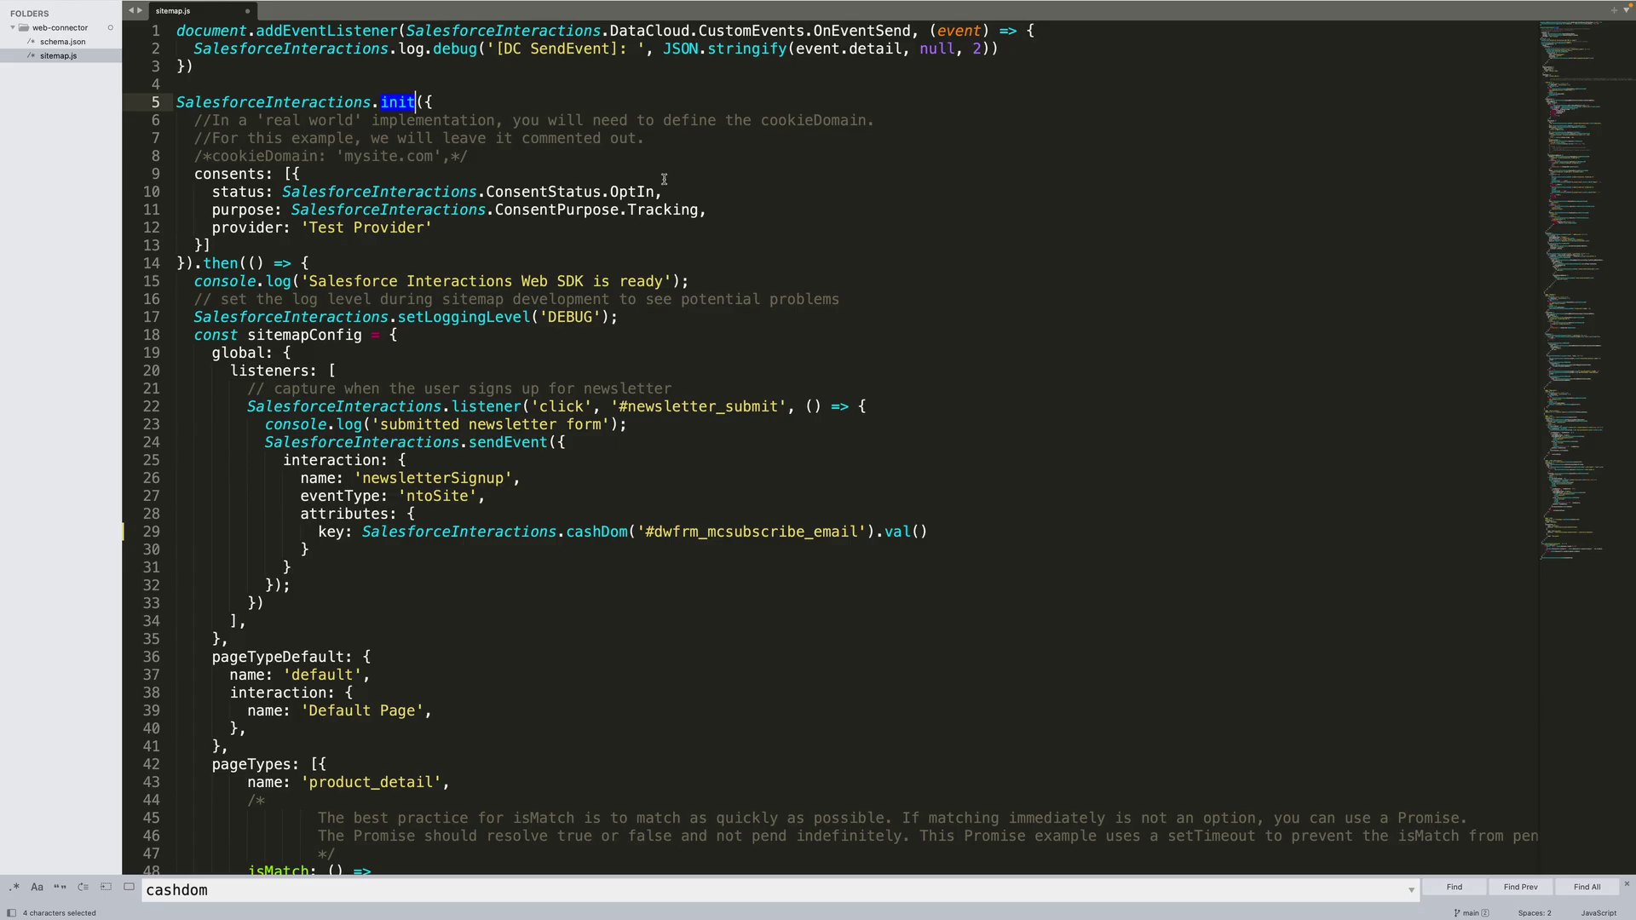
double_click(306, 335)
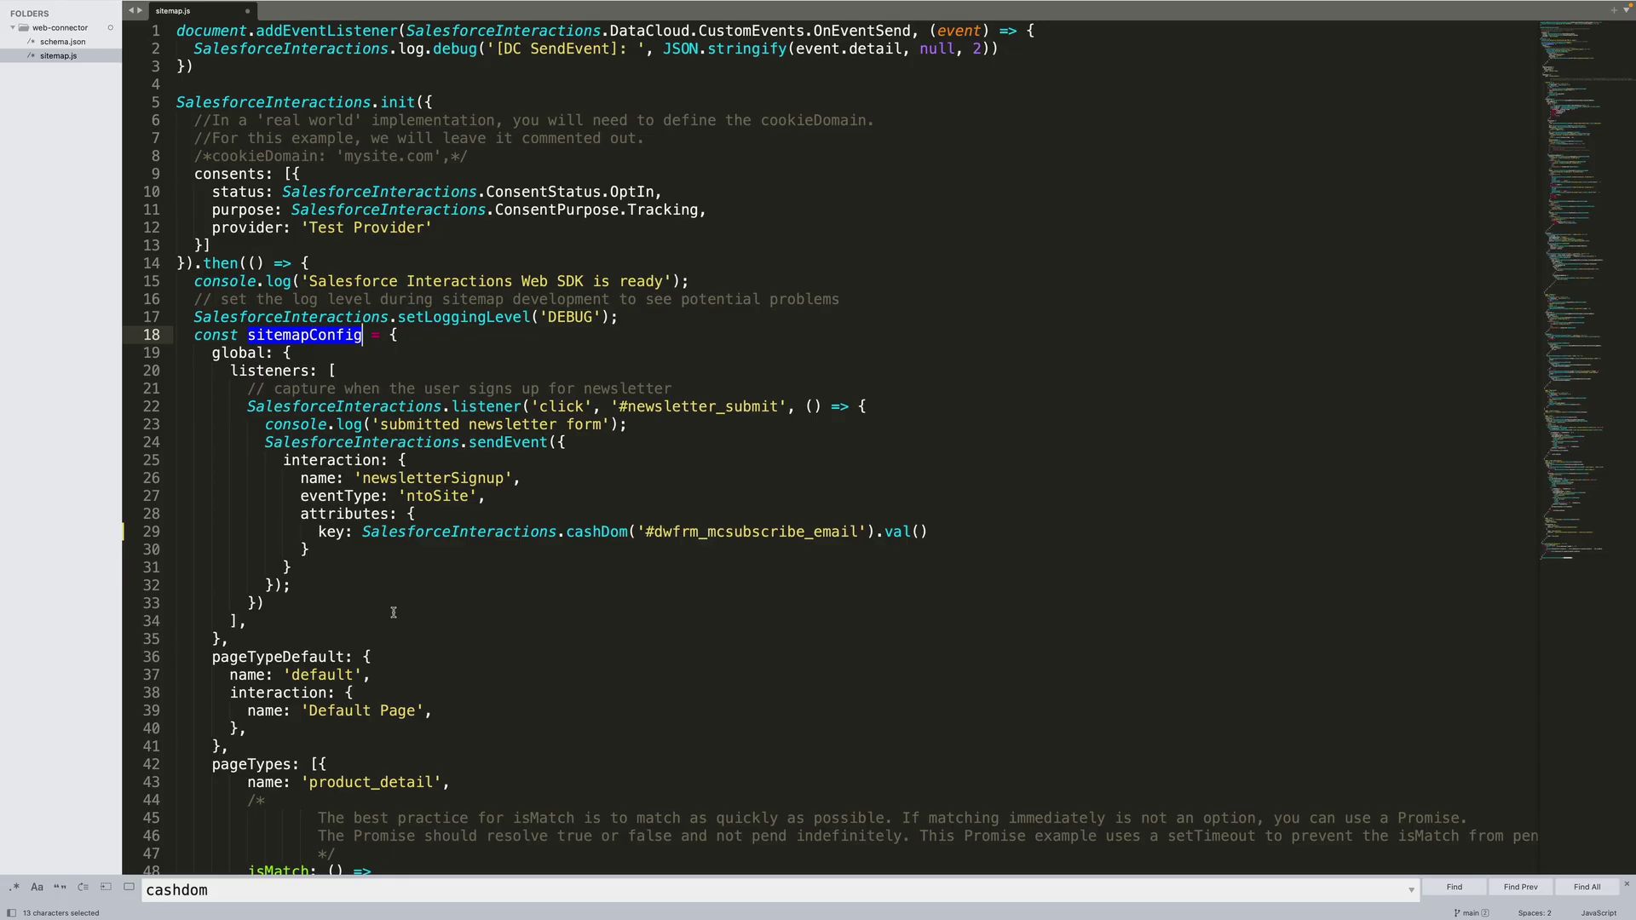
scroll(394, 613, down, 15)
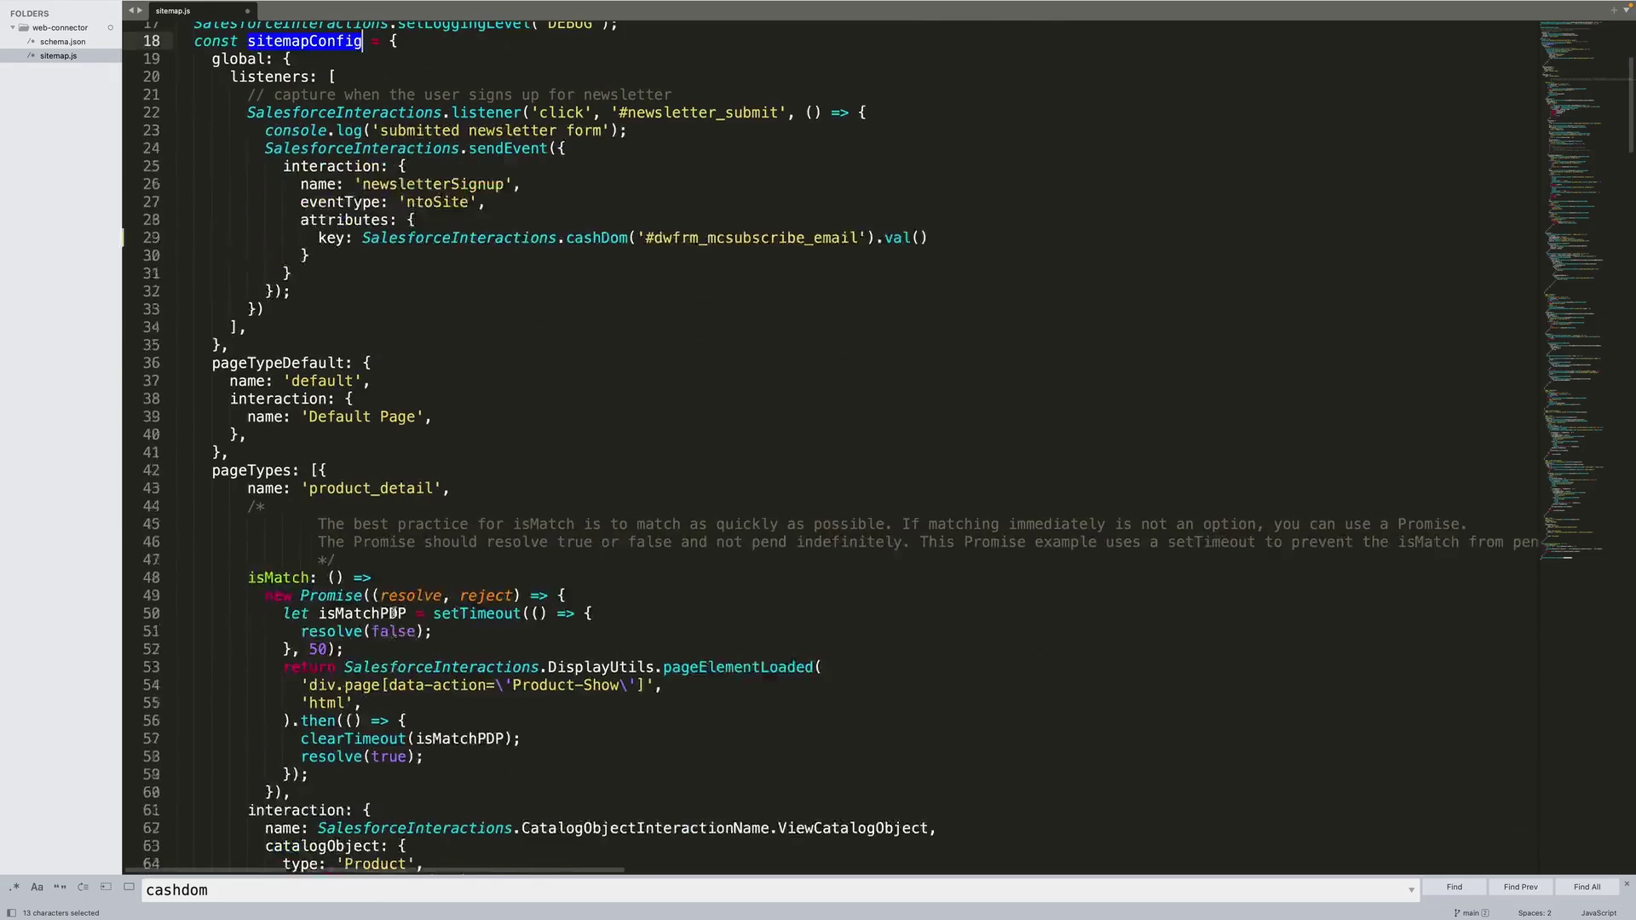
scroll(393, 612, down, 17)
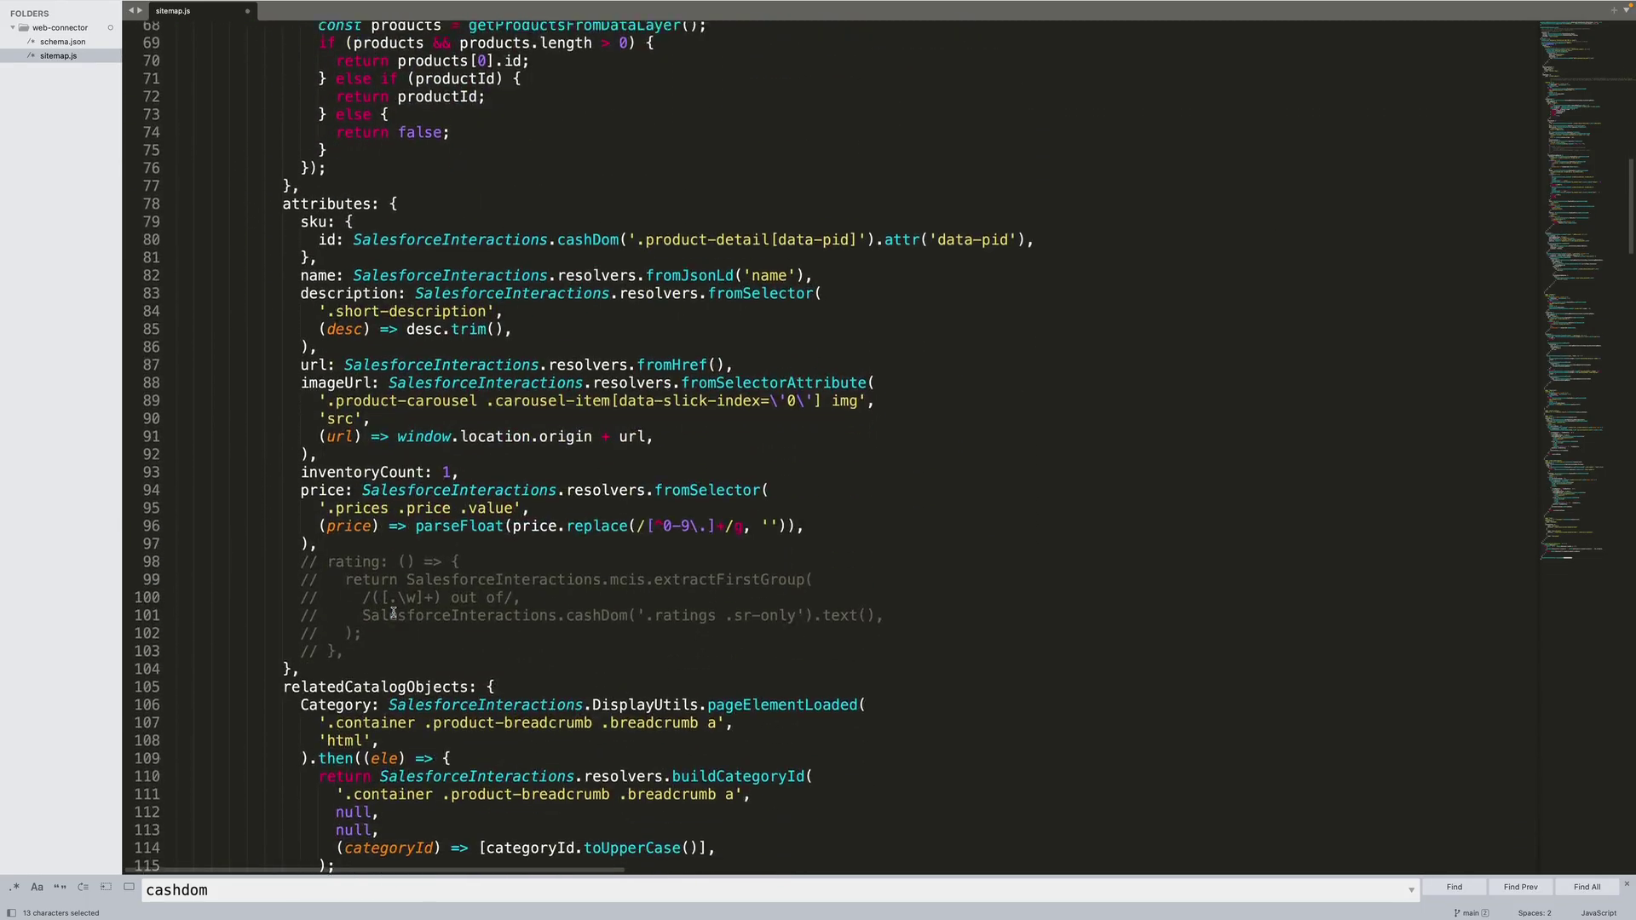
scroll(394, 612, up, 20)
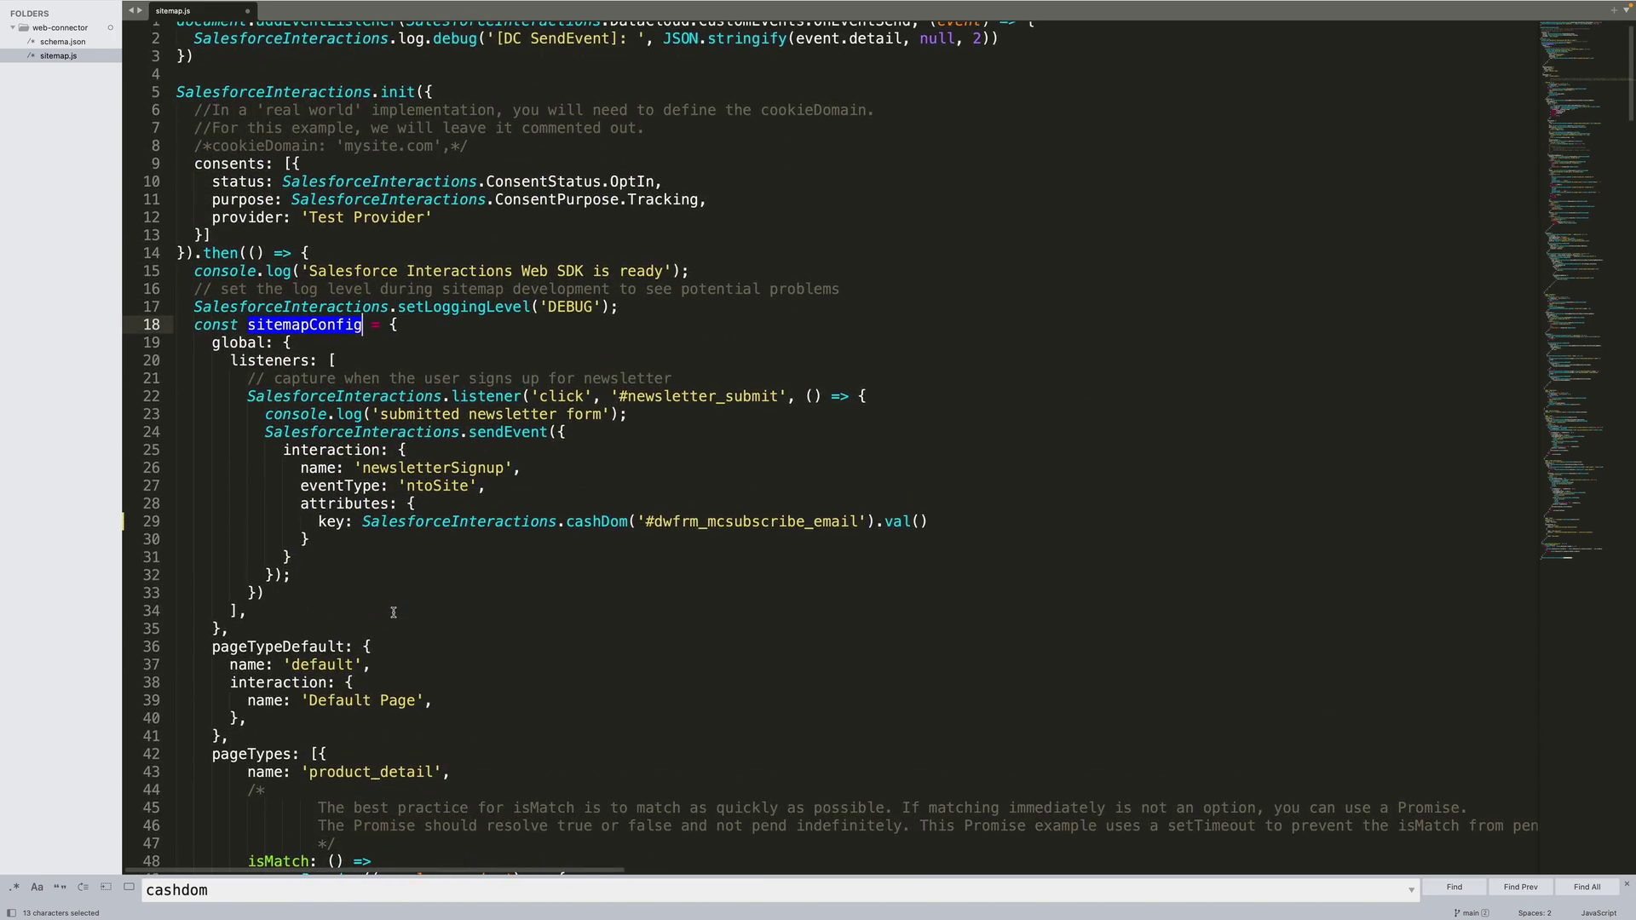
double_click(232, 343)
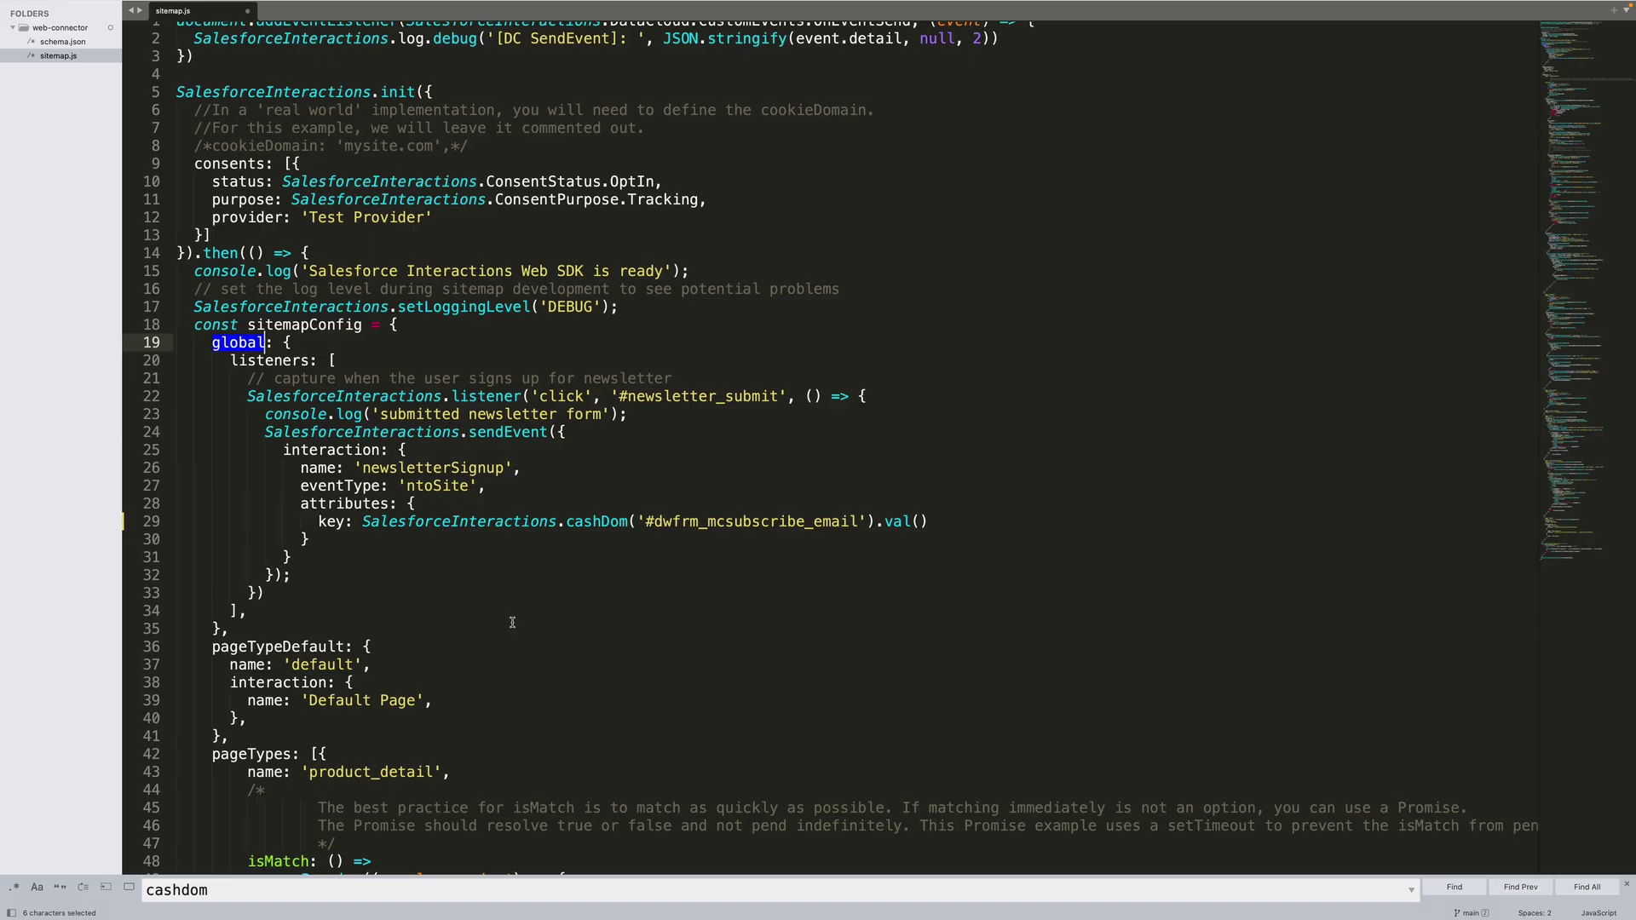
scroll(512, 623, down, 3)
double_click(241, 645)
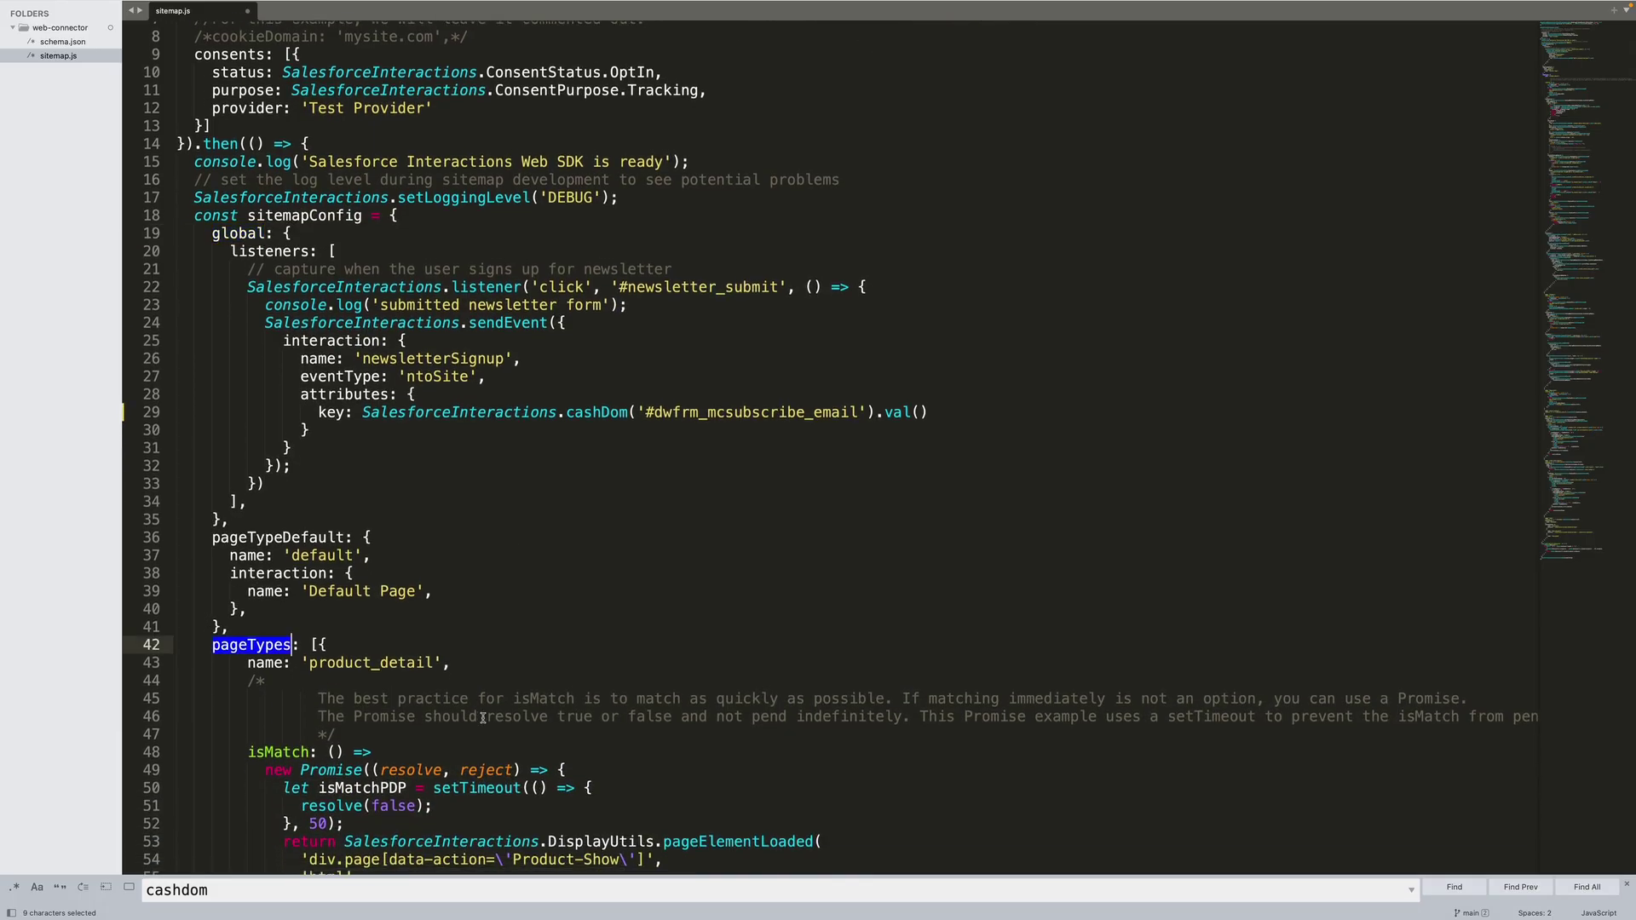
scroll(484, 718, down, 6)
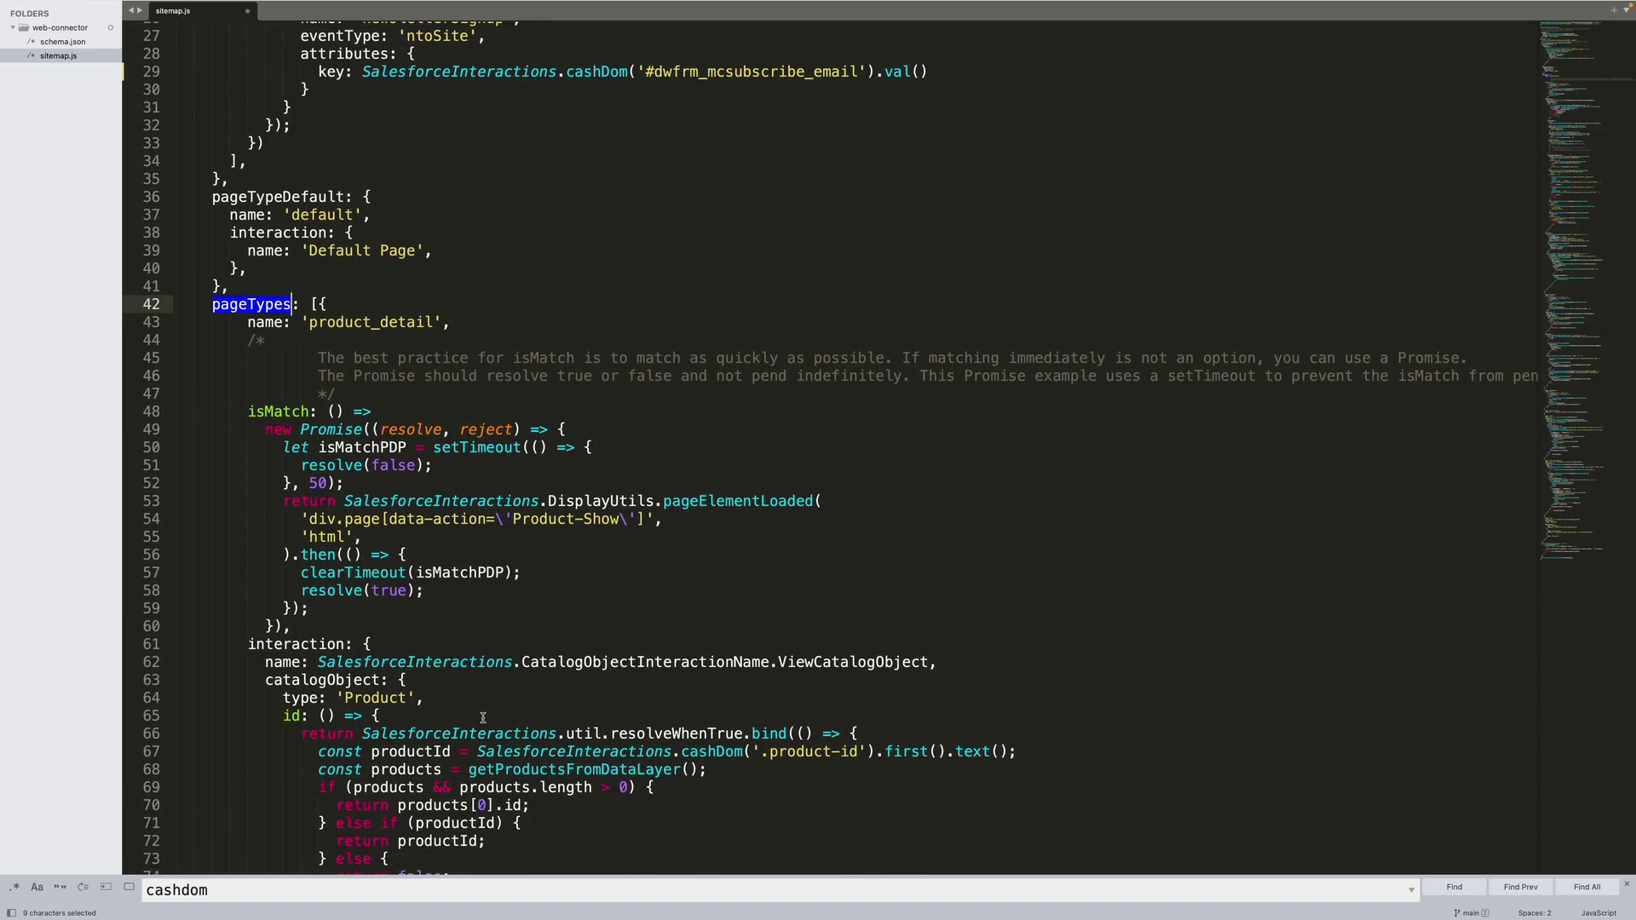
scroll(484, 718, up, 8)
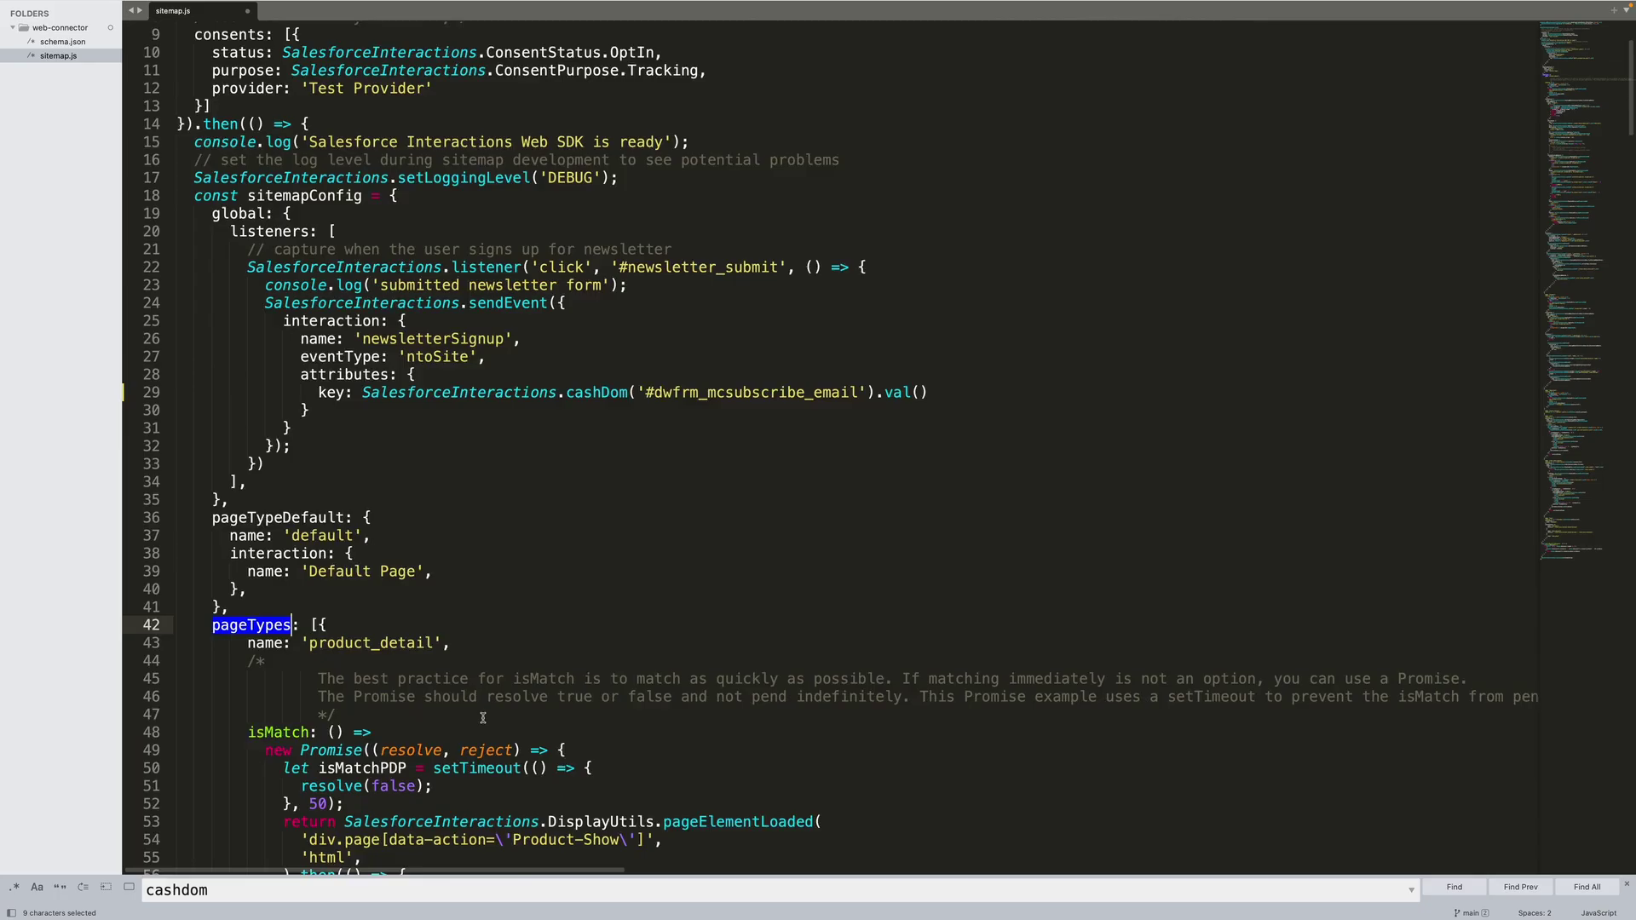
scroll(483, 718, down, 15)
scroll(483, 719, down, 20)
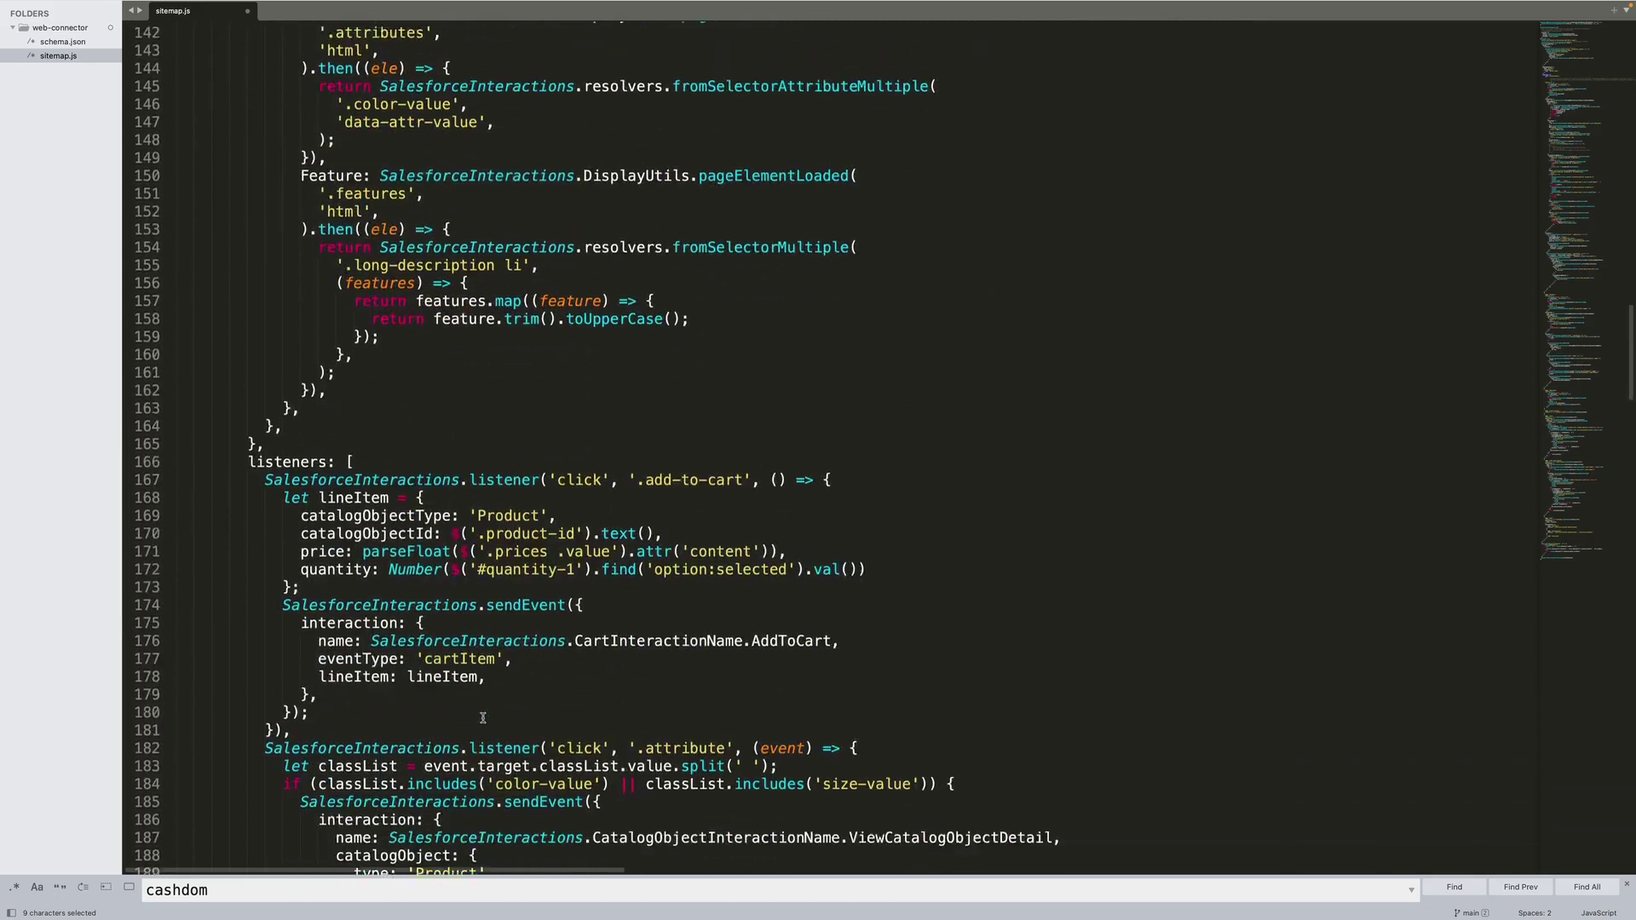
scroll(484, 718, down, 12)
scroll(483, 718, up, 10)
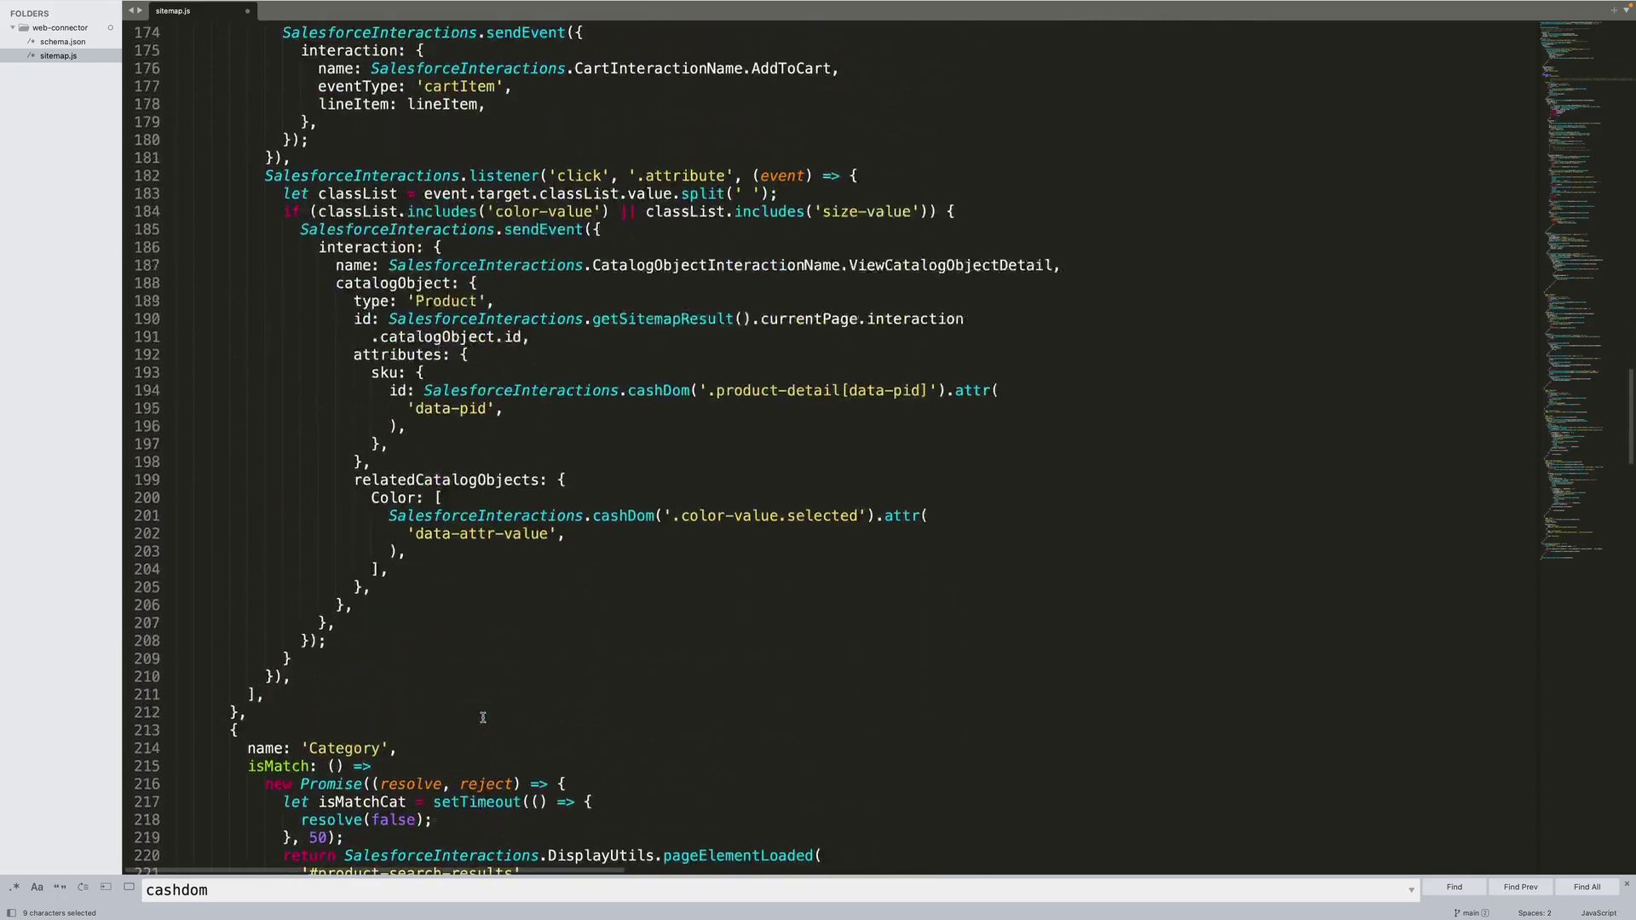
scroll(483, 718, down, 20)
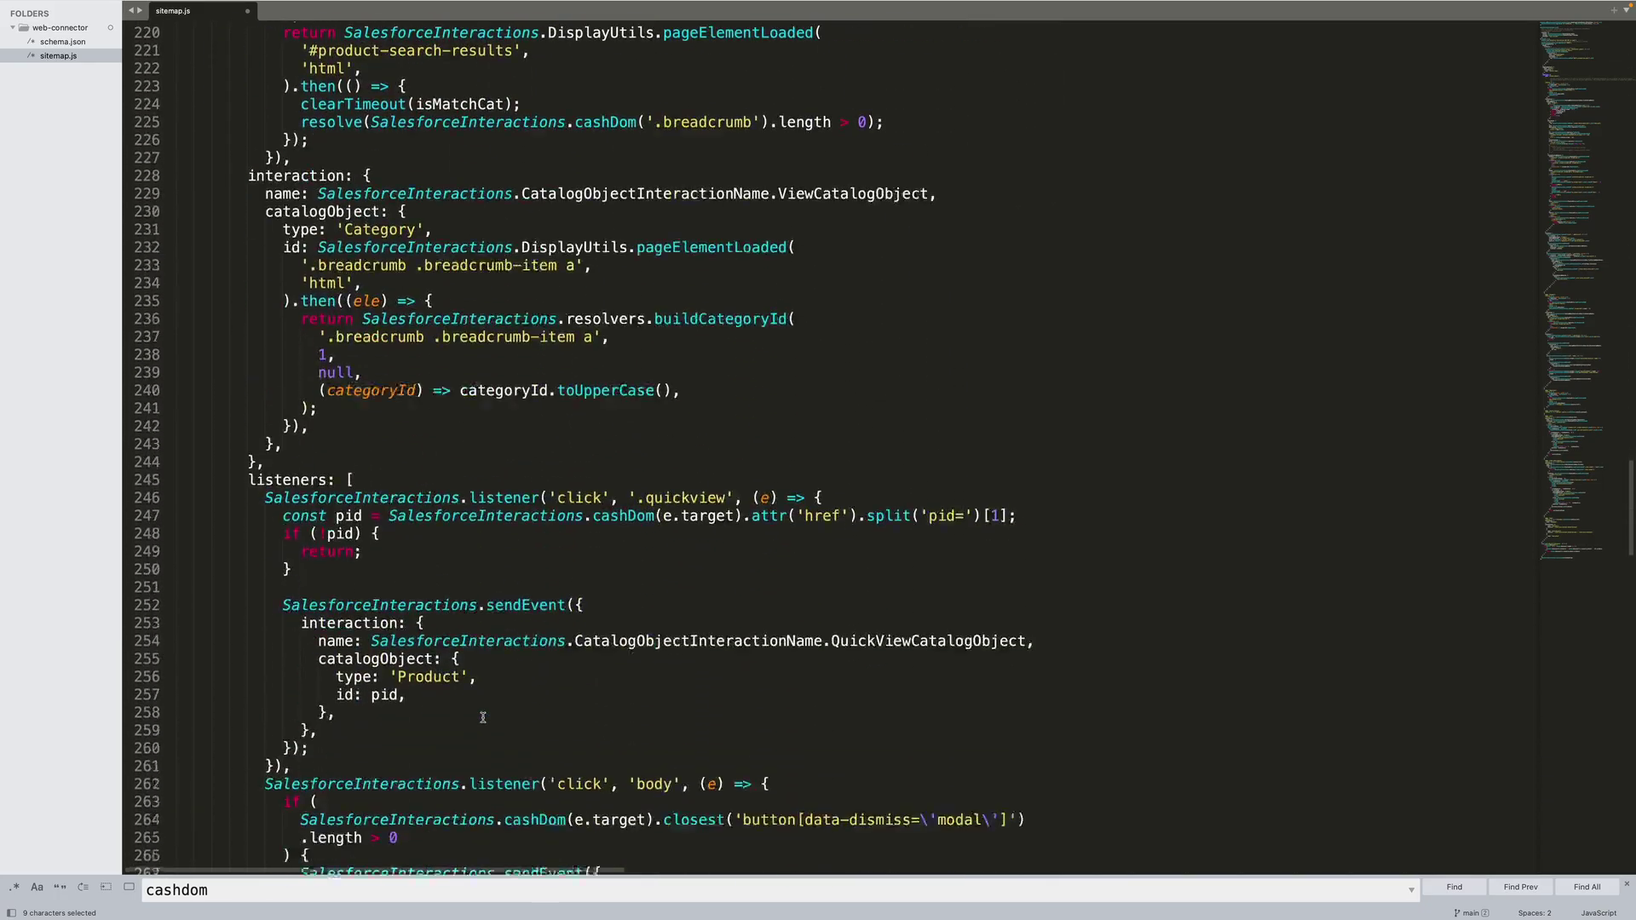
scroll(483, 718, down, 9)
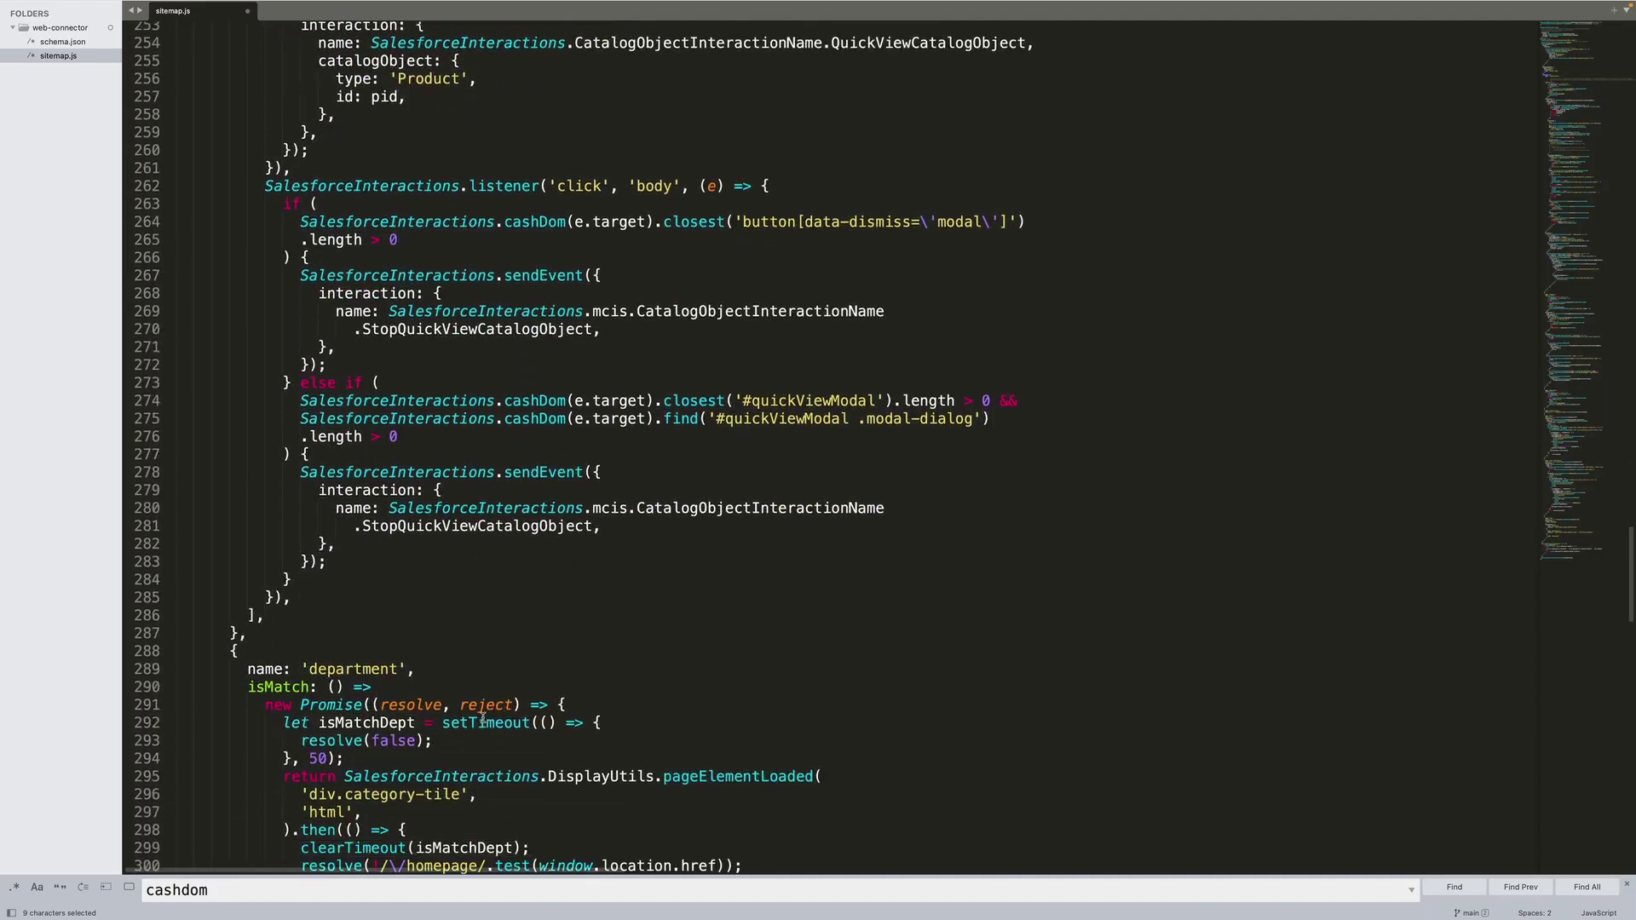
scroll(484, 718, down, 11)
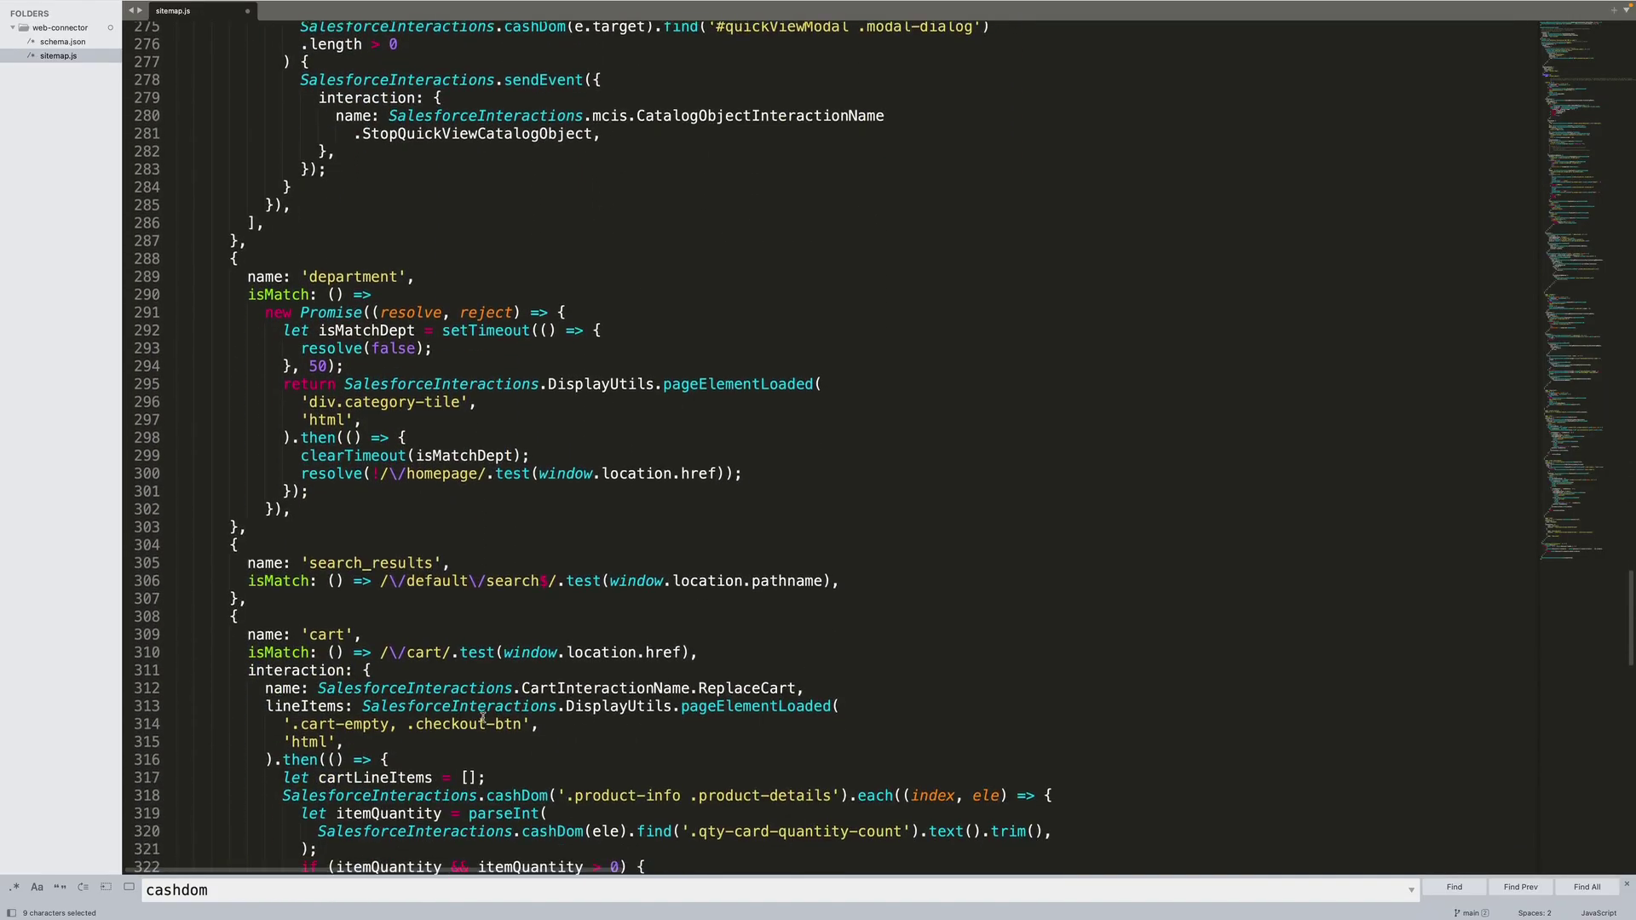
scroll(483, 718, up, 20)
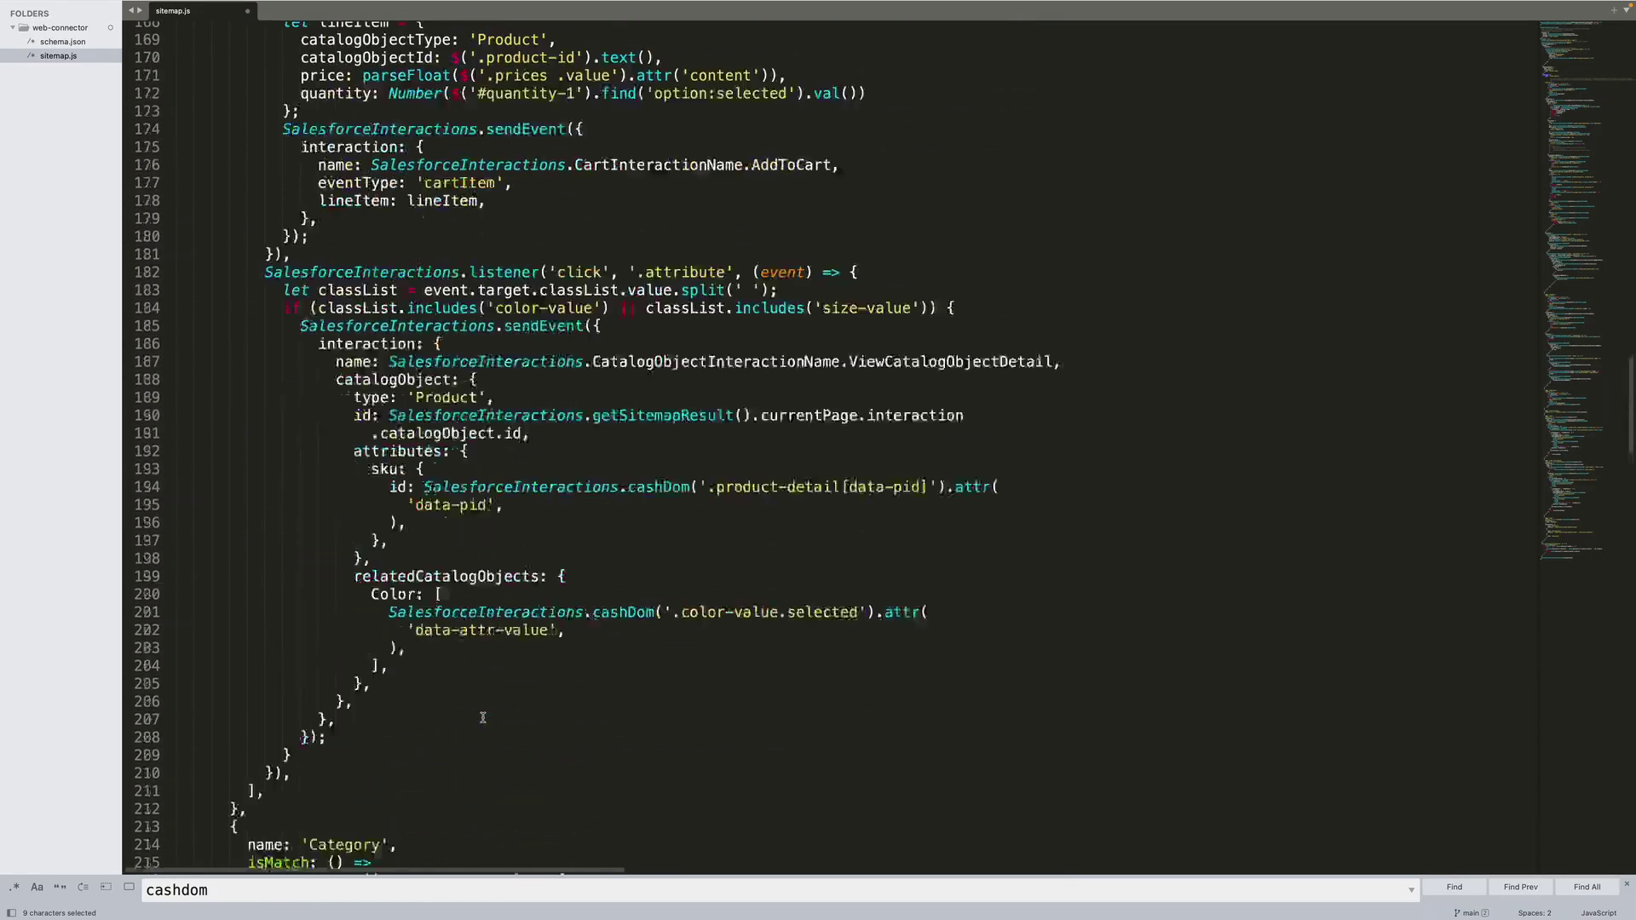
scroll(483, 718, up, 20)
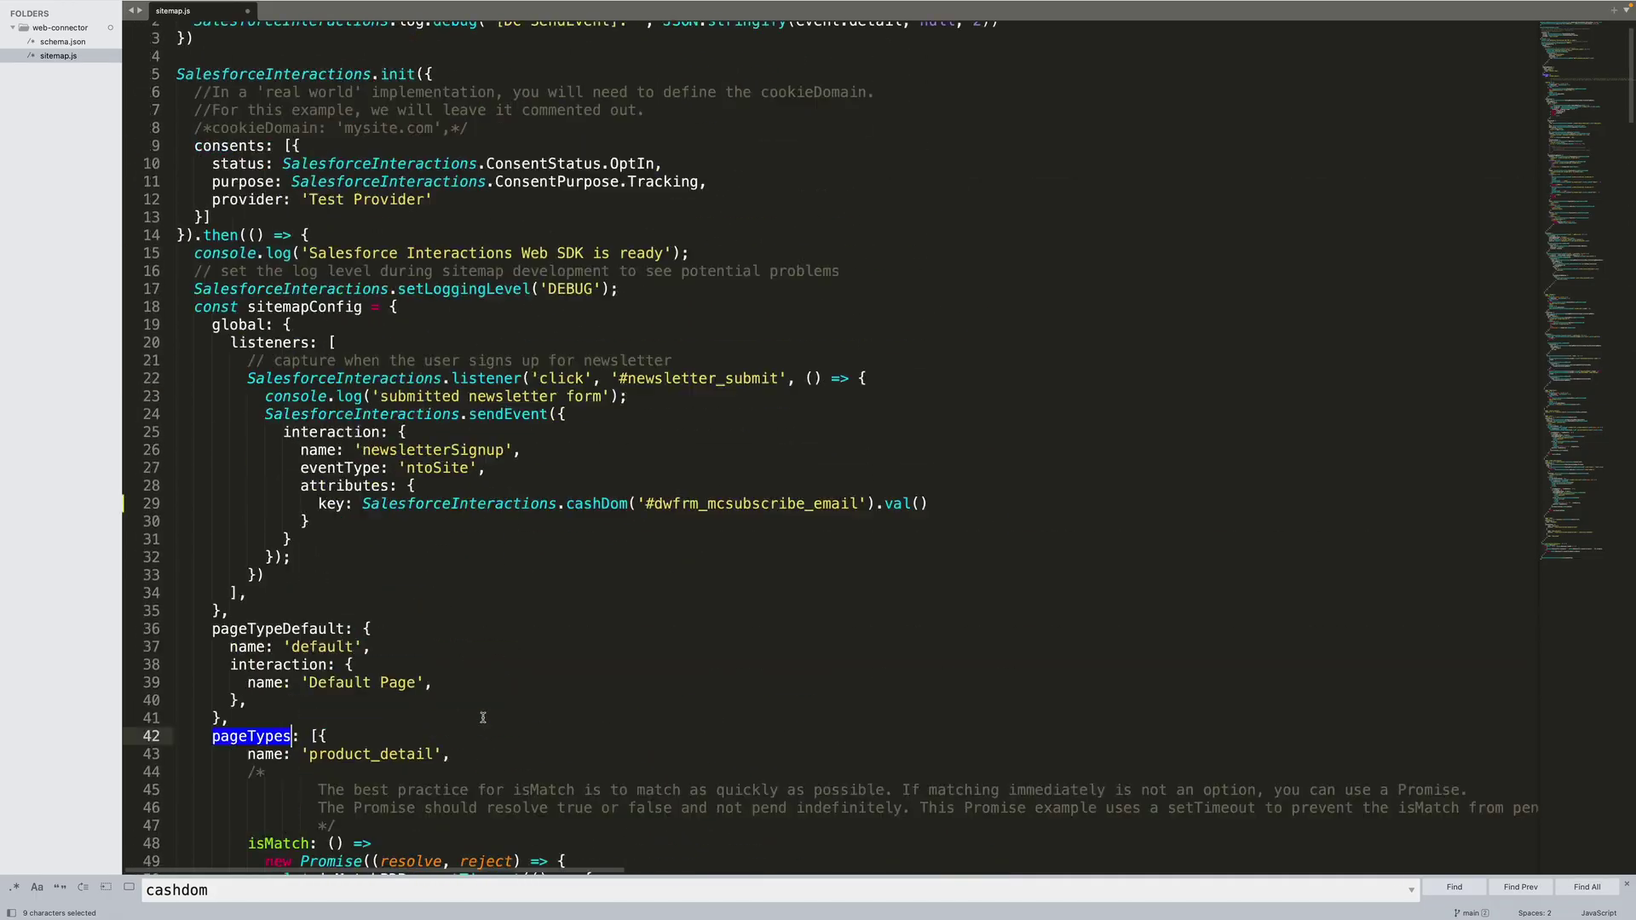
Step: Review the pageTypes and consents blocks (lines 9–13) in sitemap.js
click(693, 641)
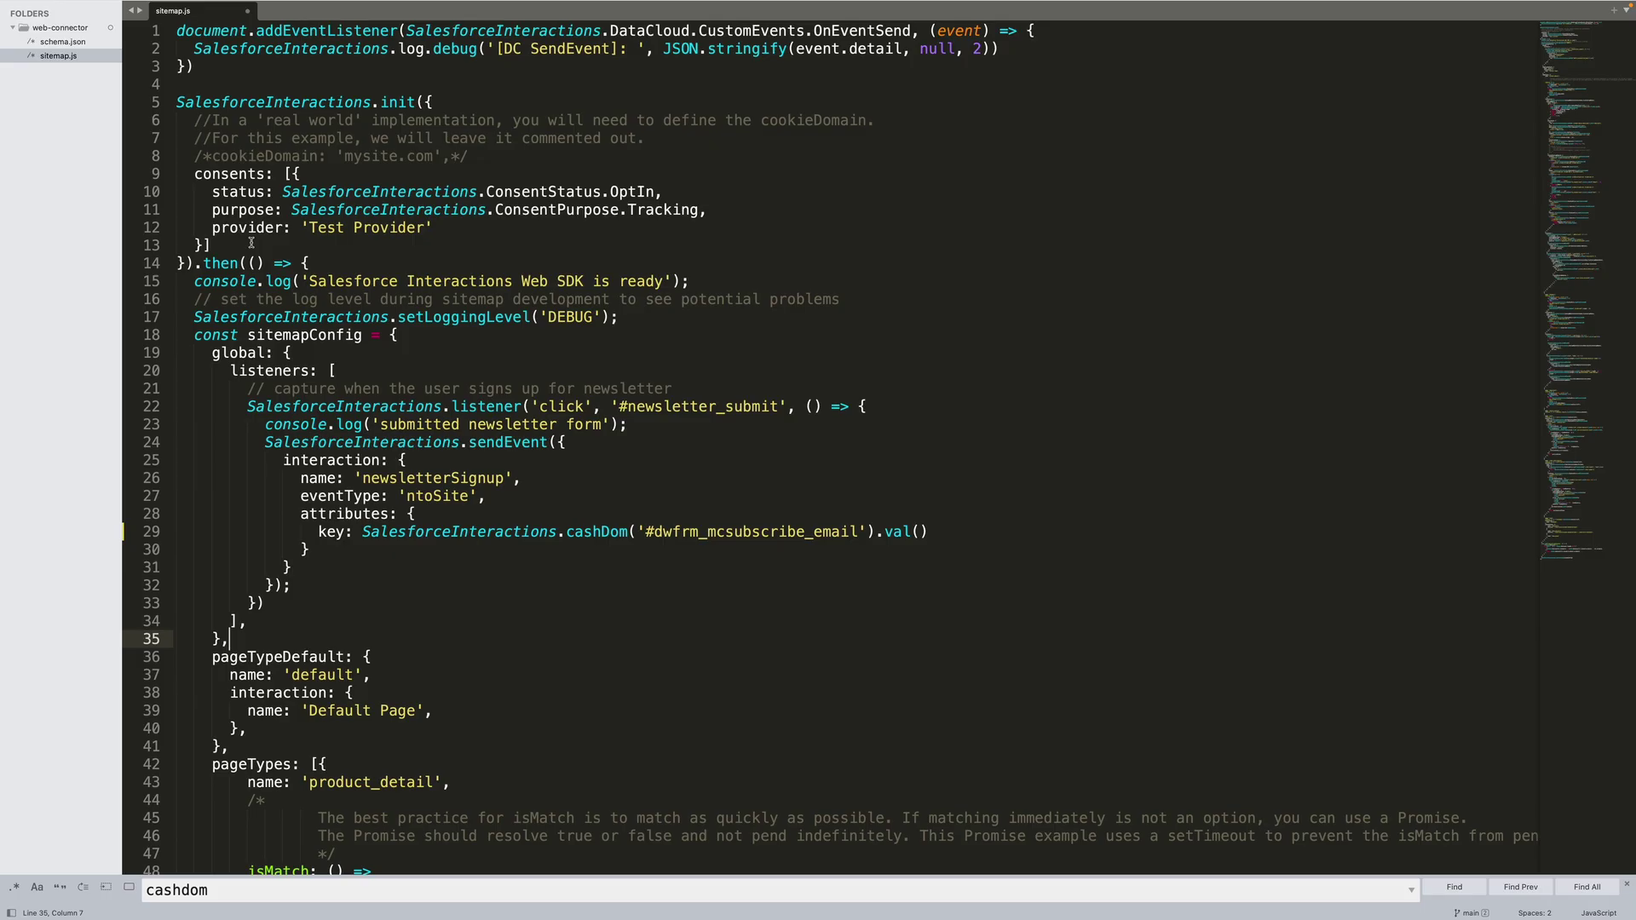
drag(251, 243, 169, 177)
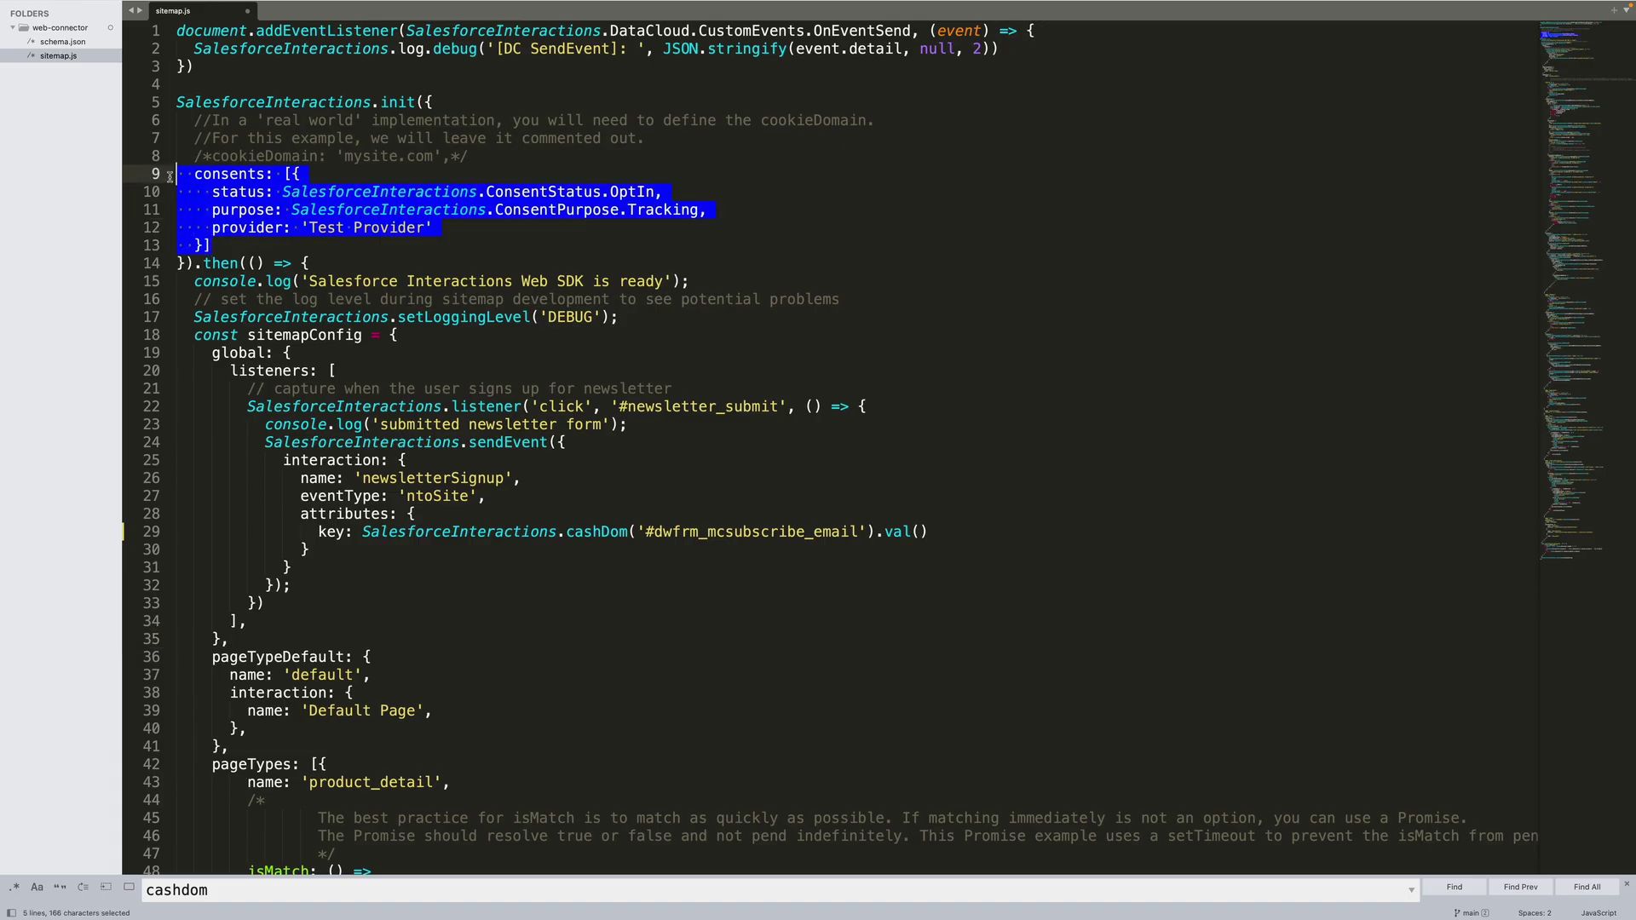
click(929, 205)
scroll(881, 403, down, 3)
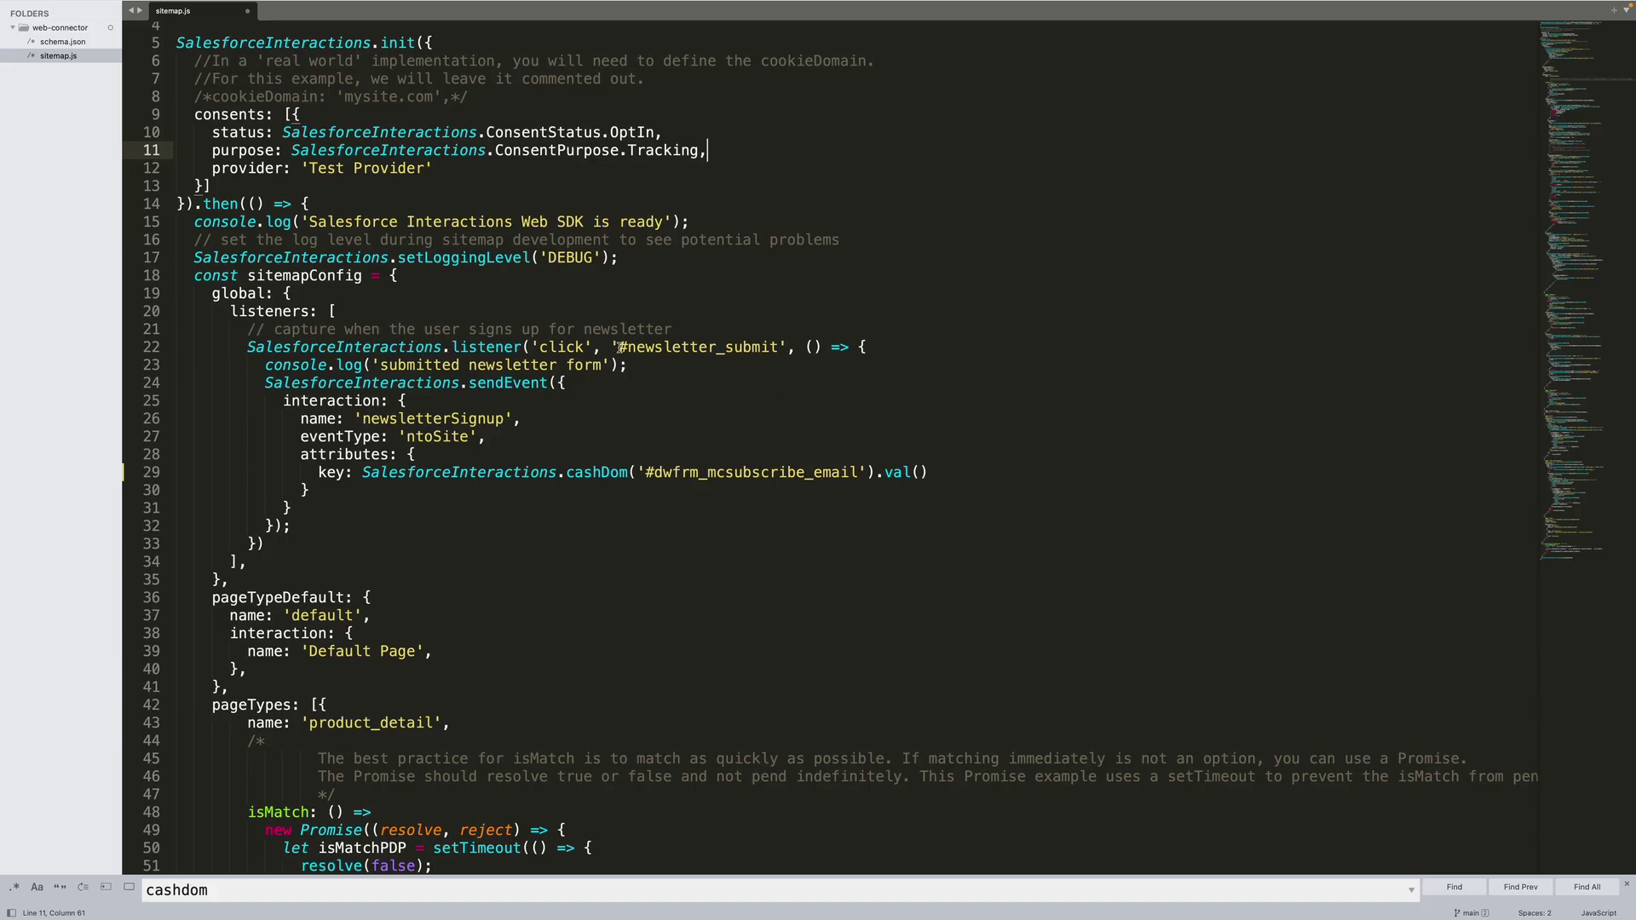
Step: Review the newsletter selectors on lines 22 and 29, then rename attribute 'key' to 'email'
drag(620, 347, 782, 356)
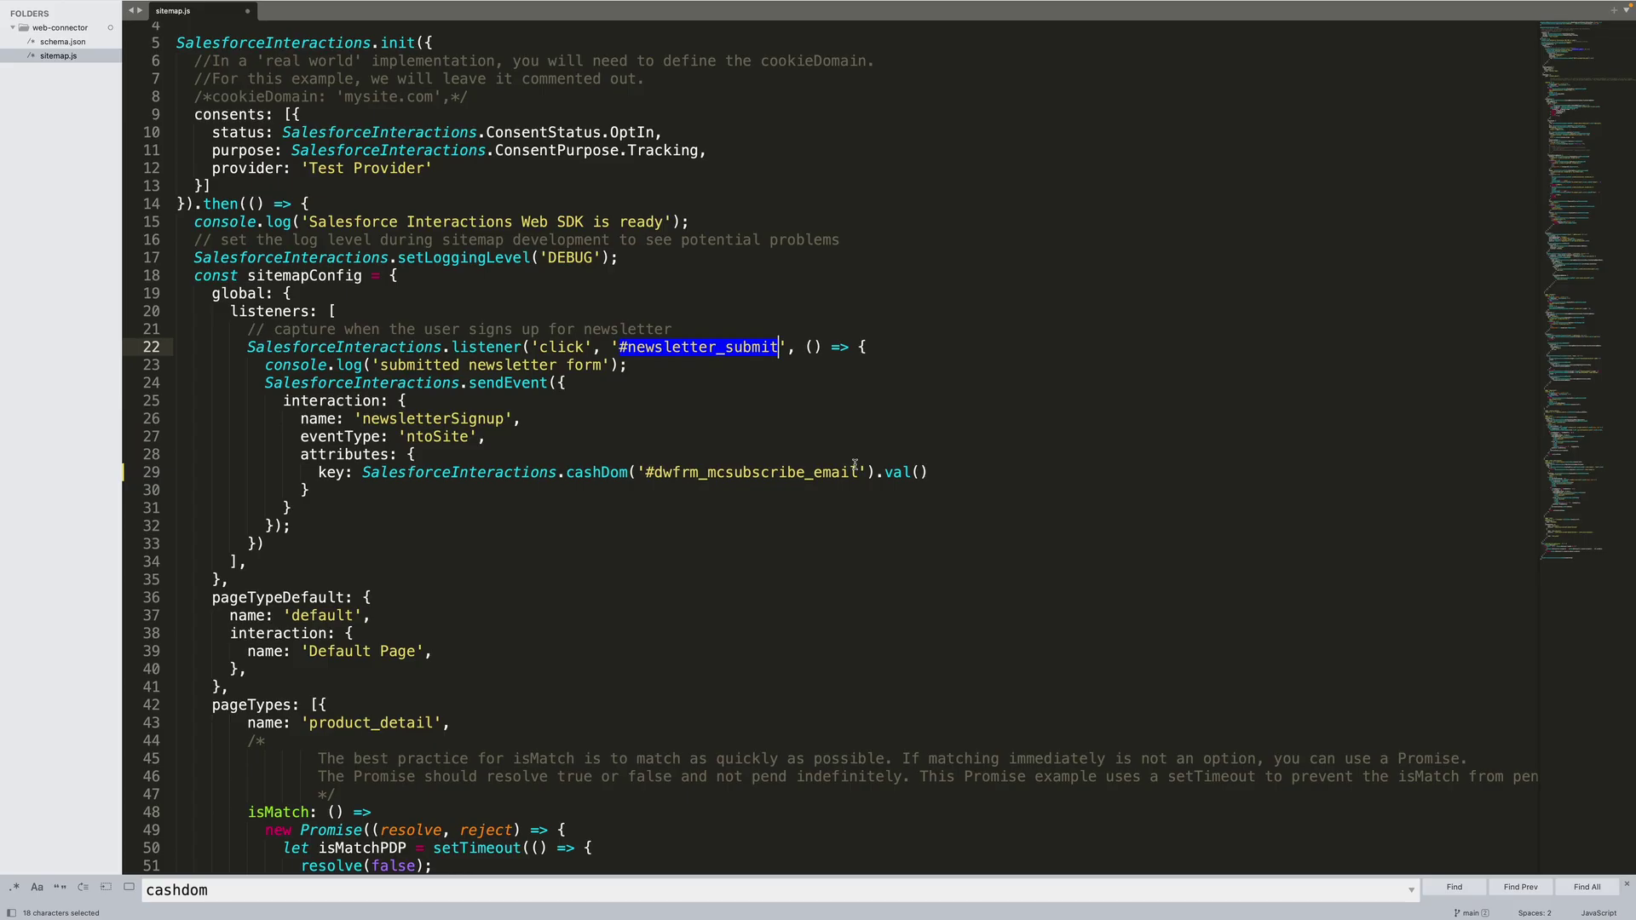
drag(858, 472, 645, 472)
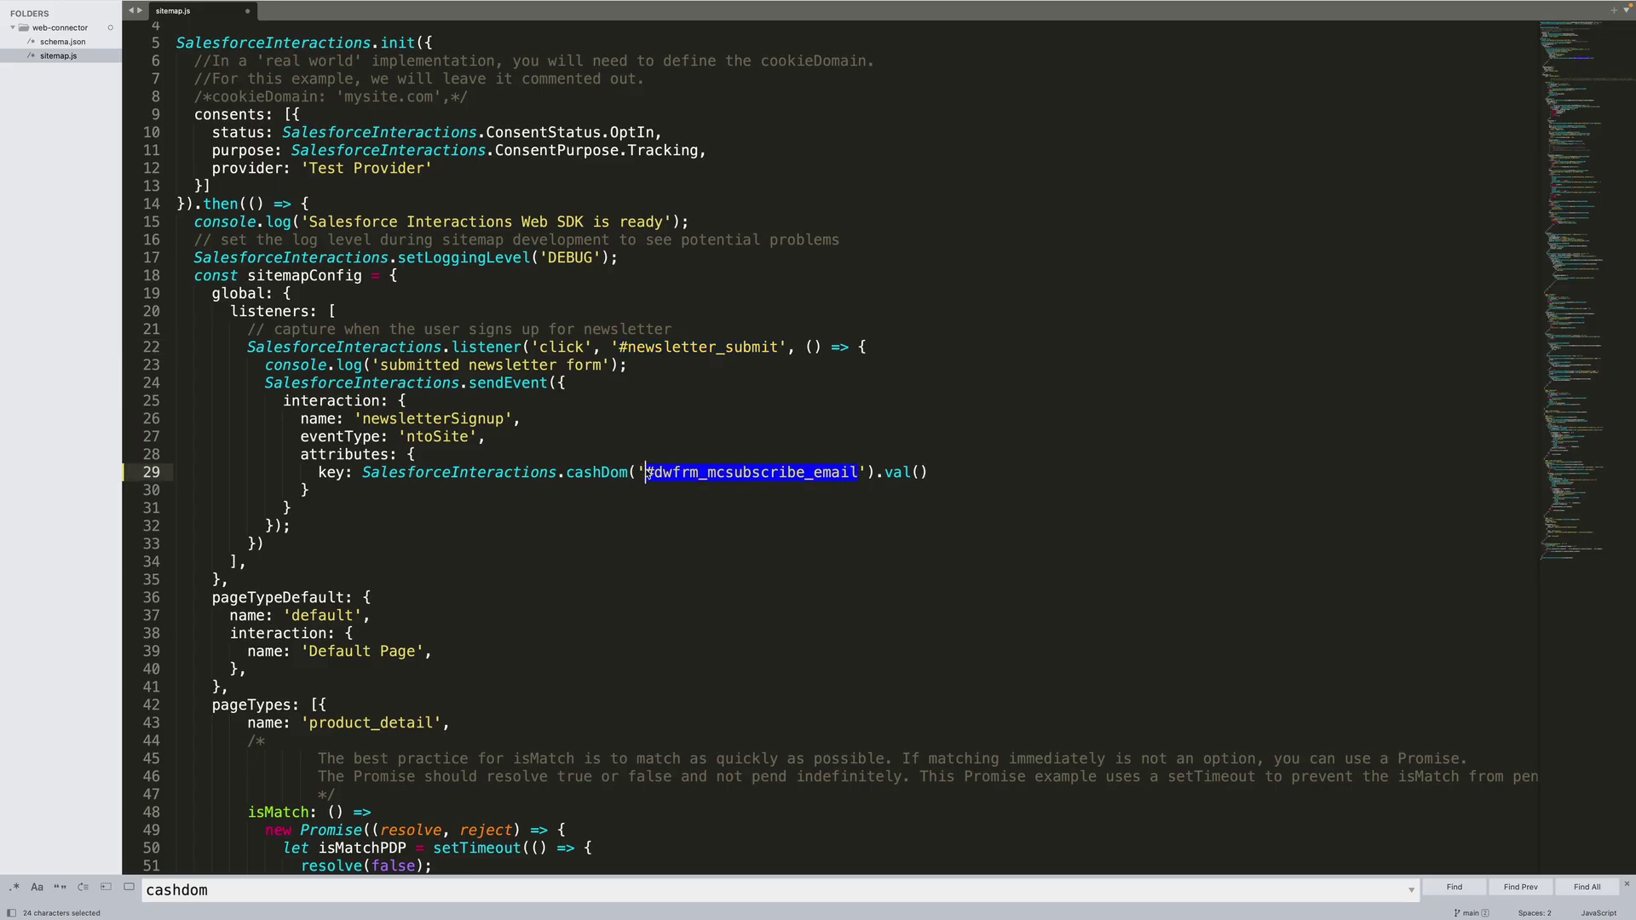
click(643, 443)
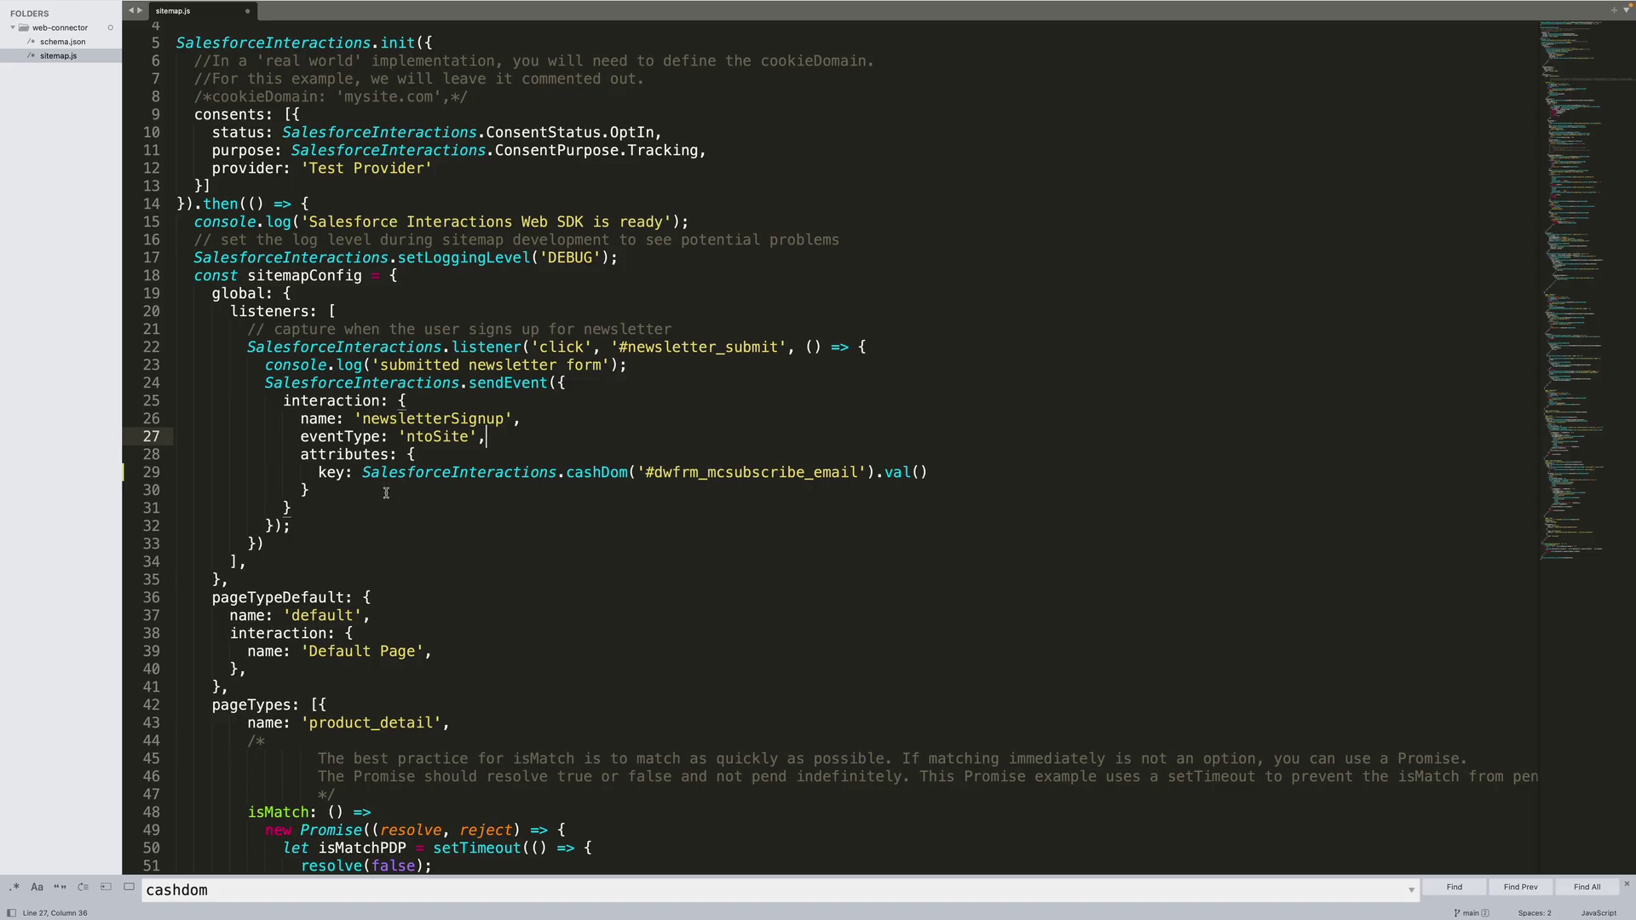
double_click(580, 472)
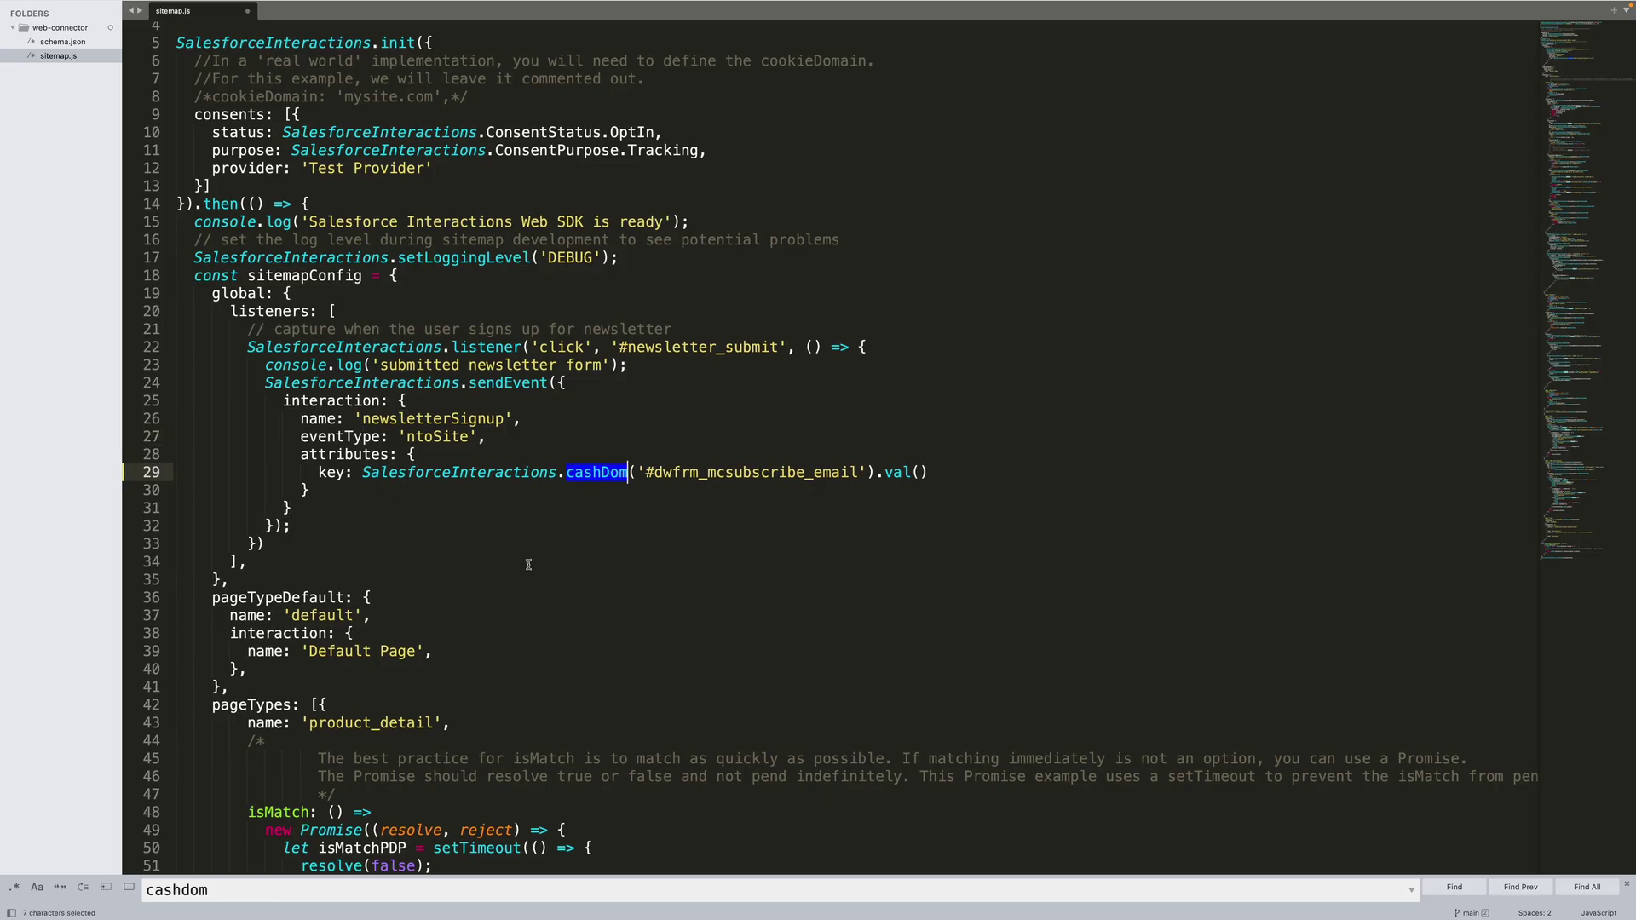
double_click(332, 473)
text(email)
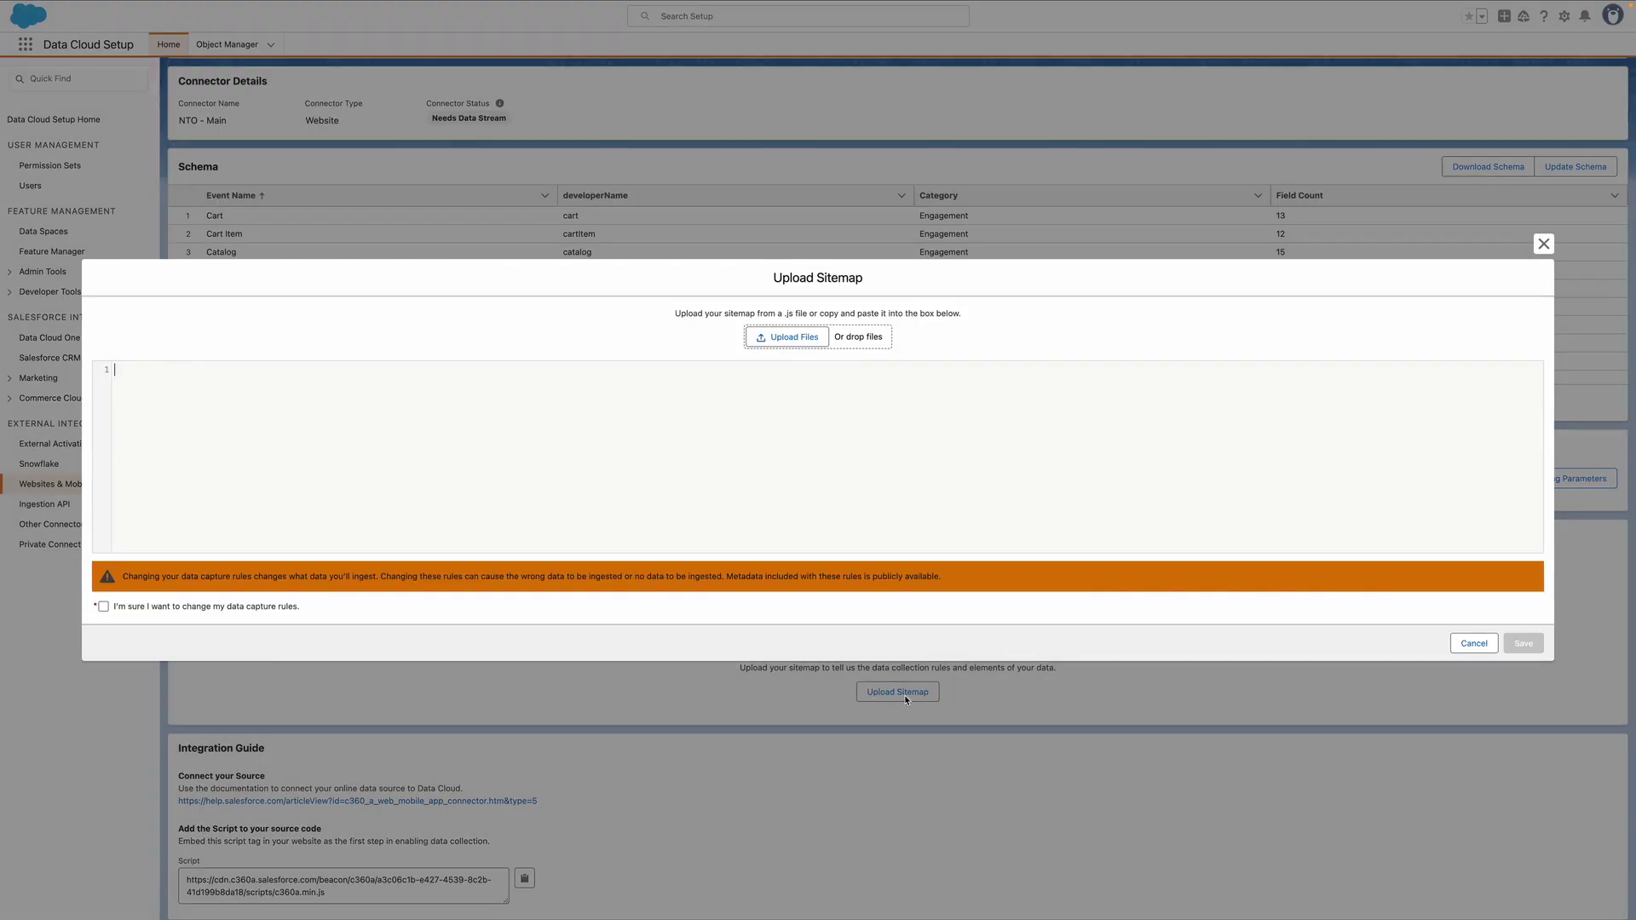
Step: Start choosing a sitemap file from the computer for the sitemap upload
click(786, 337)
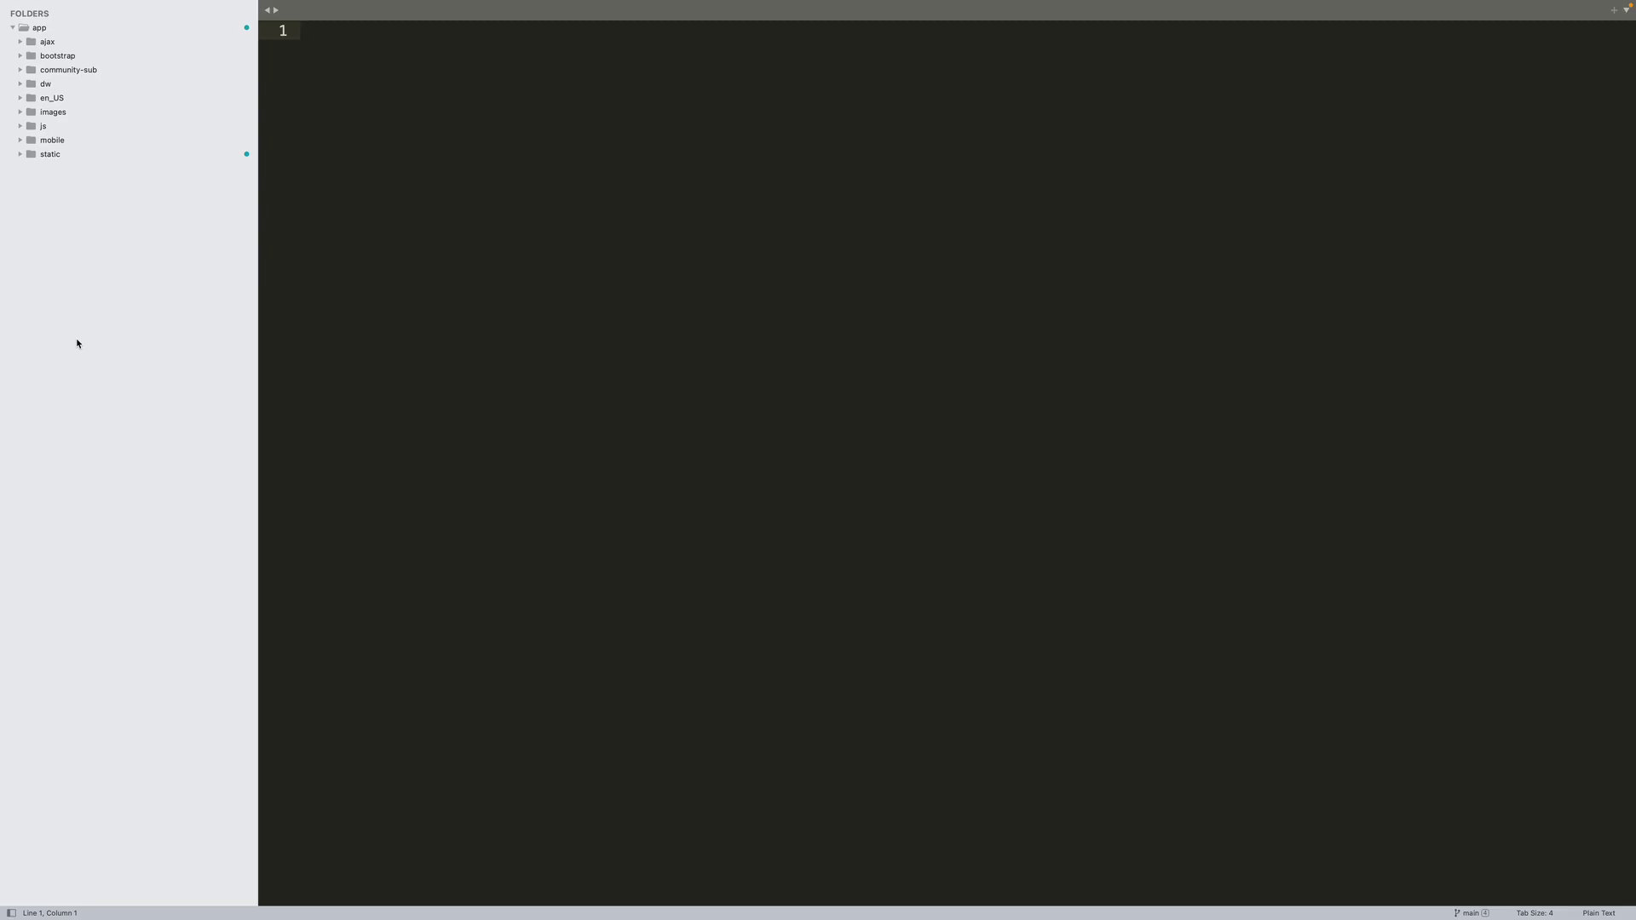
Step: Open static/js/main.js and replace the 'insert' placeholder on line 34 with the beacon script URL
click(21, 154)
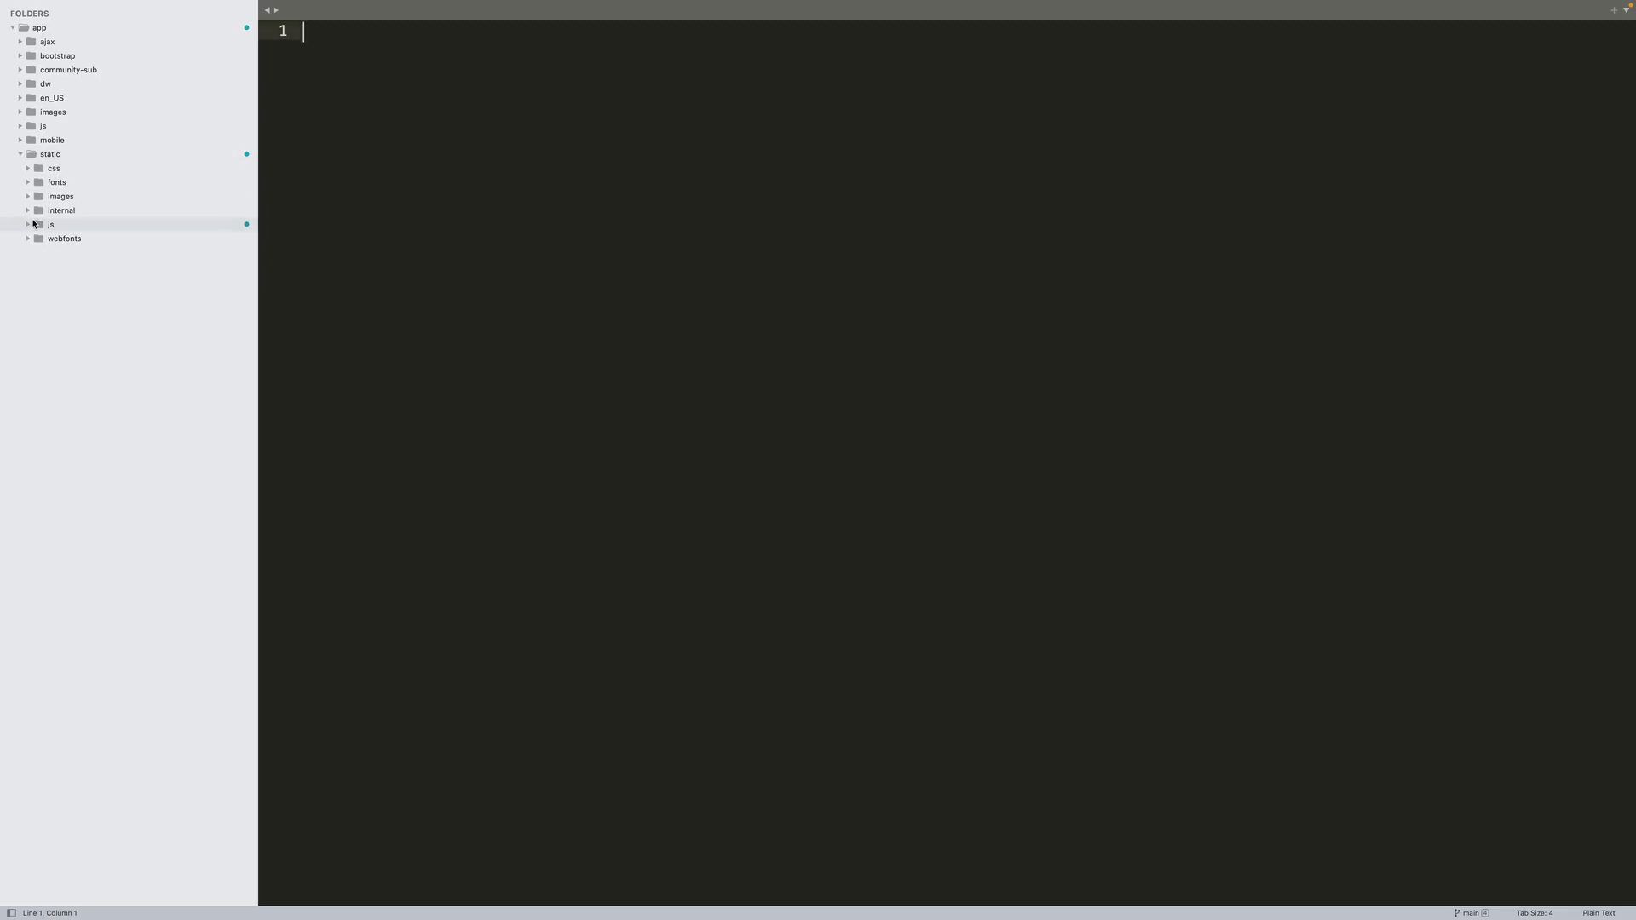
click(28, 225)
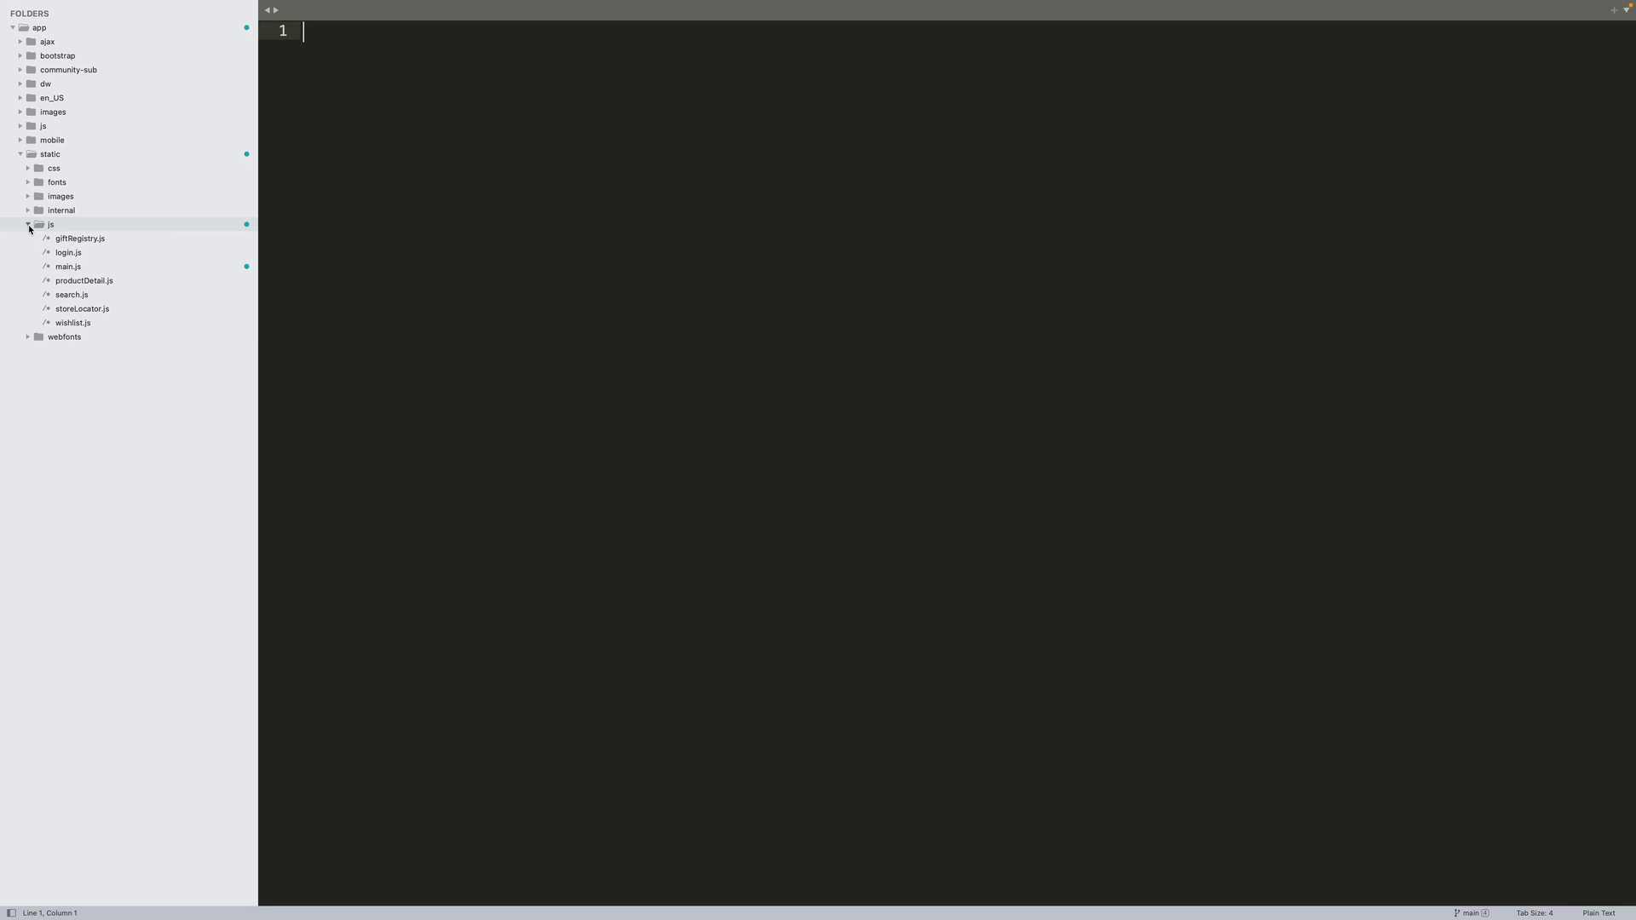
click(70, 268)
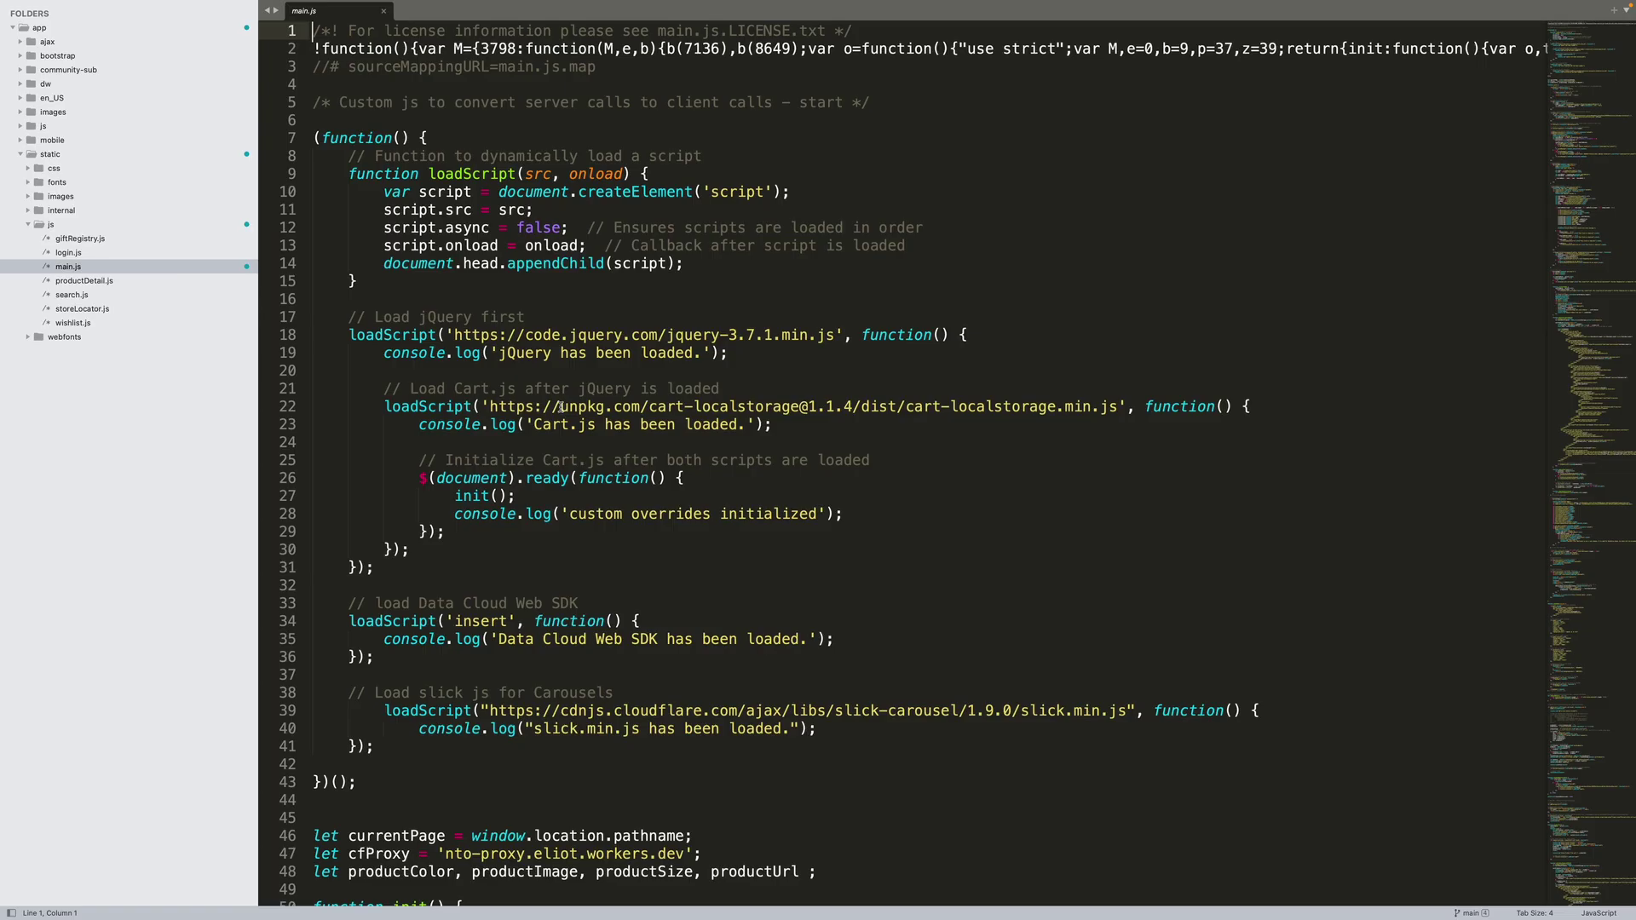
double_click(465, 620)
drag(580, 604, 373, 605)
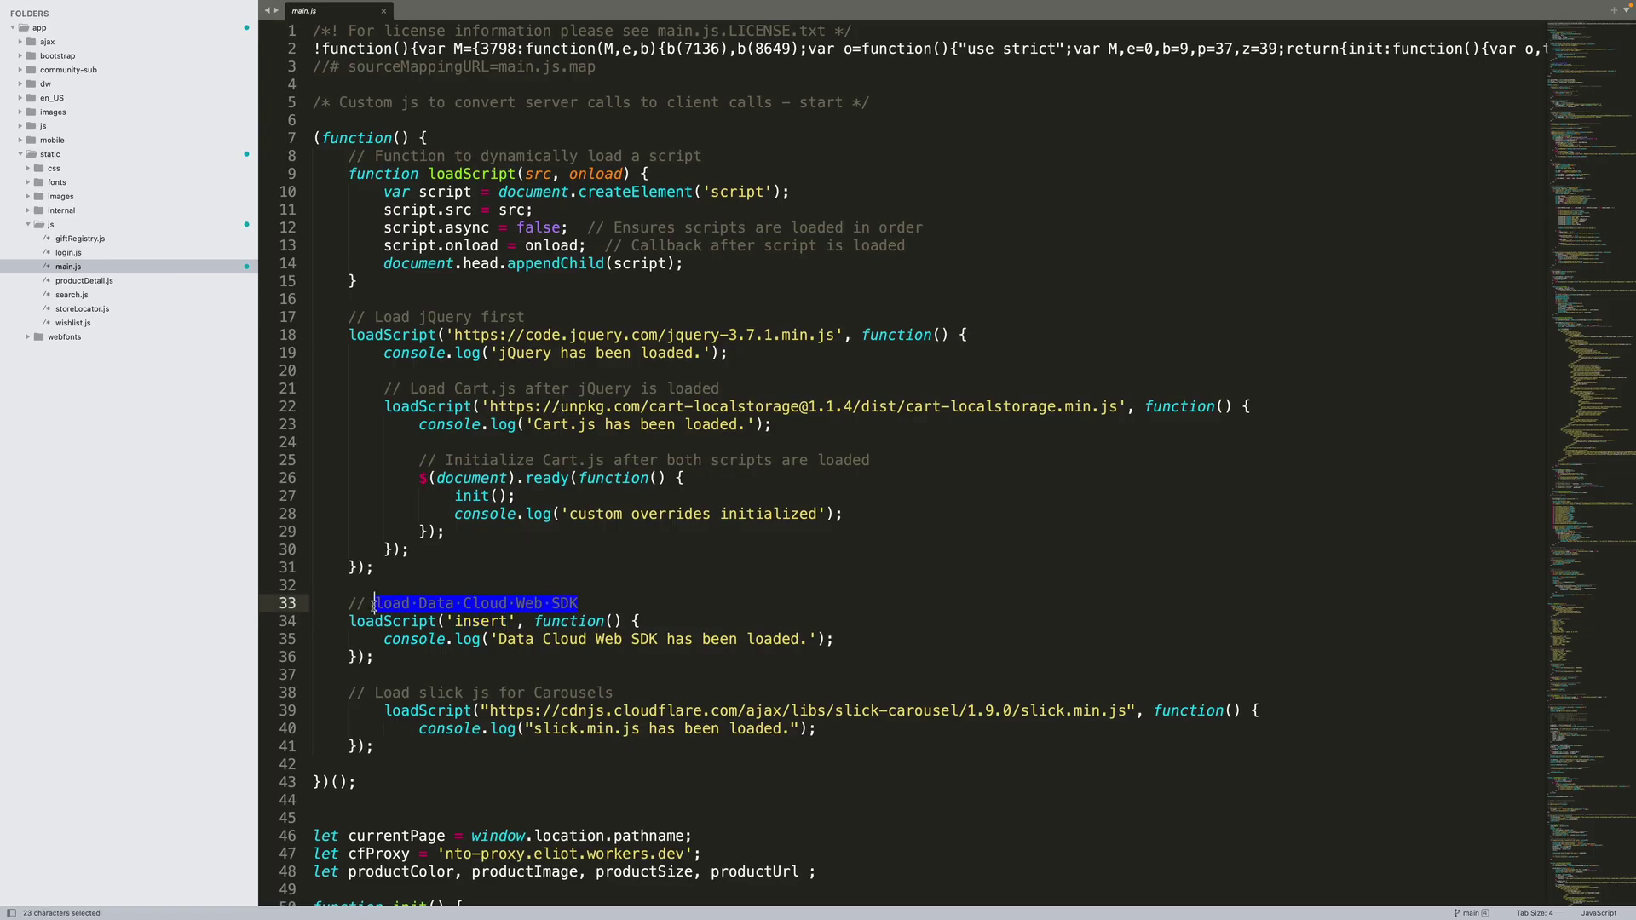
double_click(461, 623)
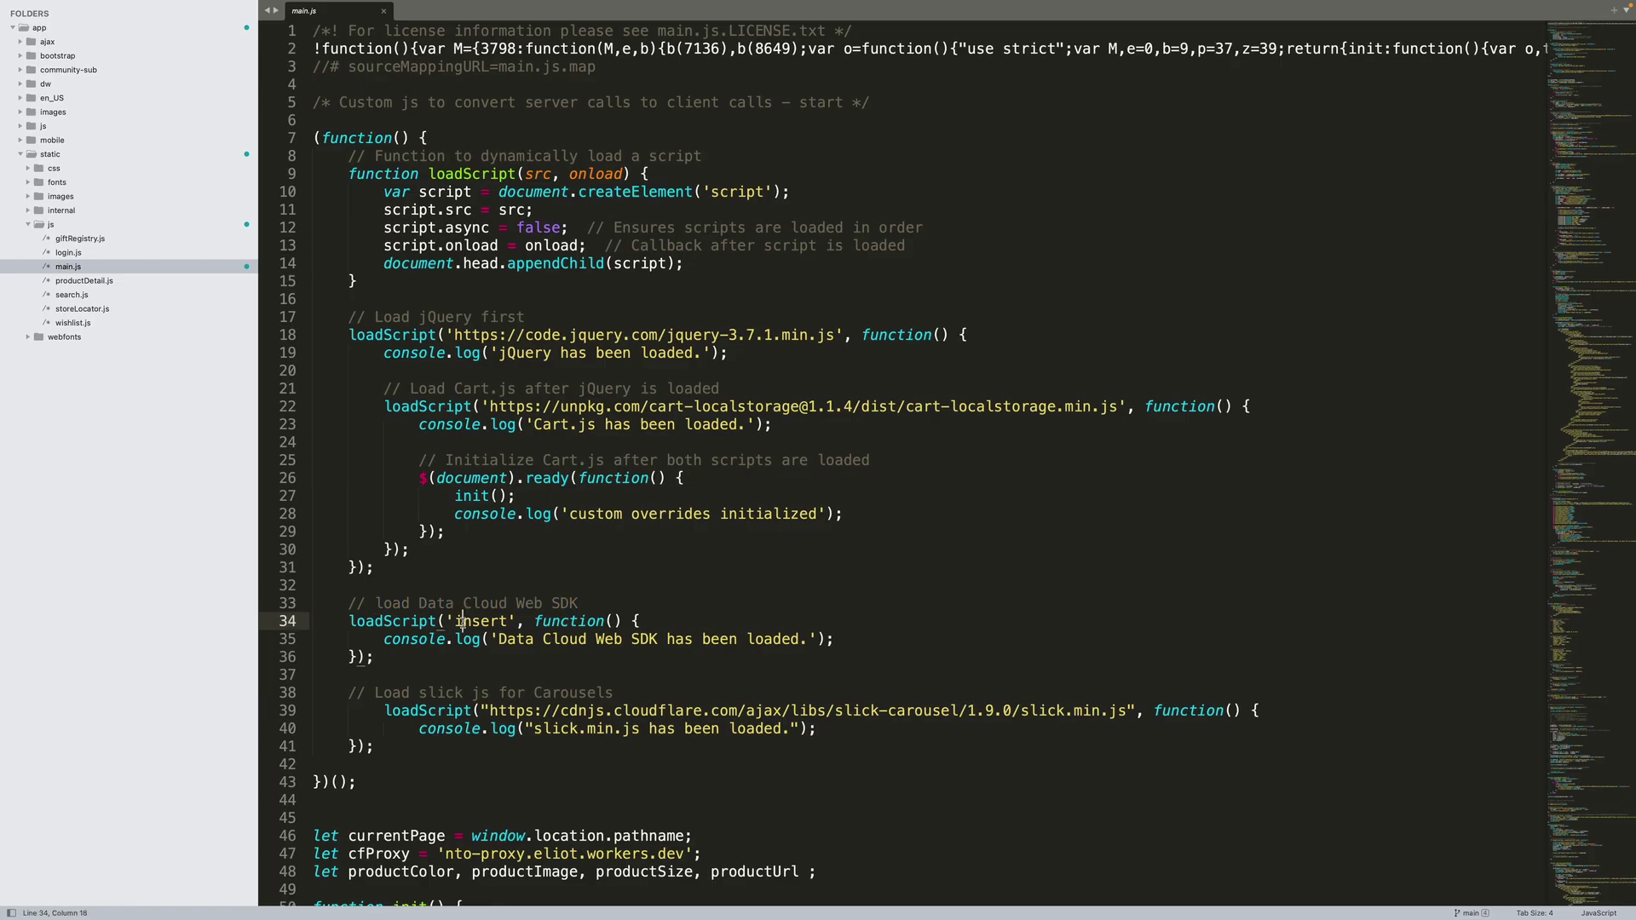
text(https://cdn.c360a.salesforce.com/beacon/c360a/a3c06c1b-e427-4539-8c2b-xxxxxxxxxx/scripts/c360a.min.js)
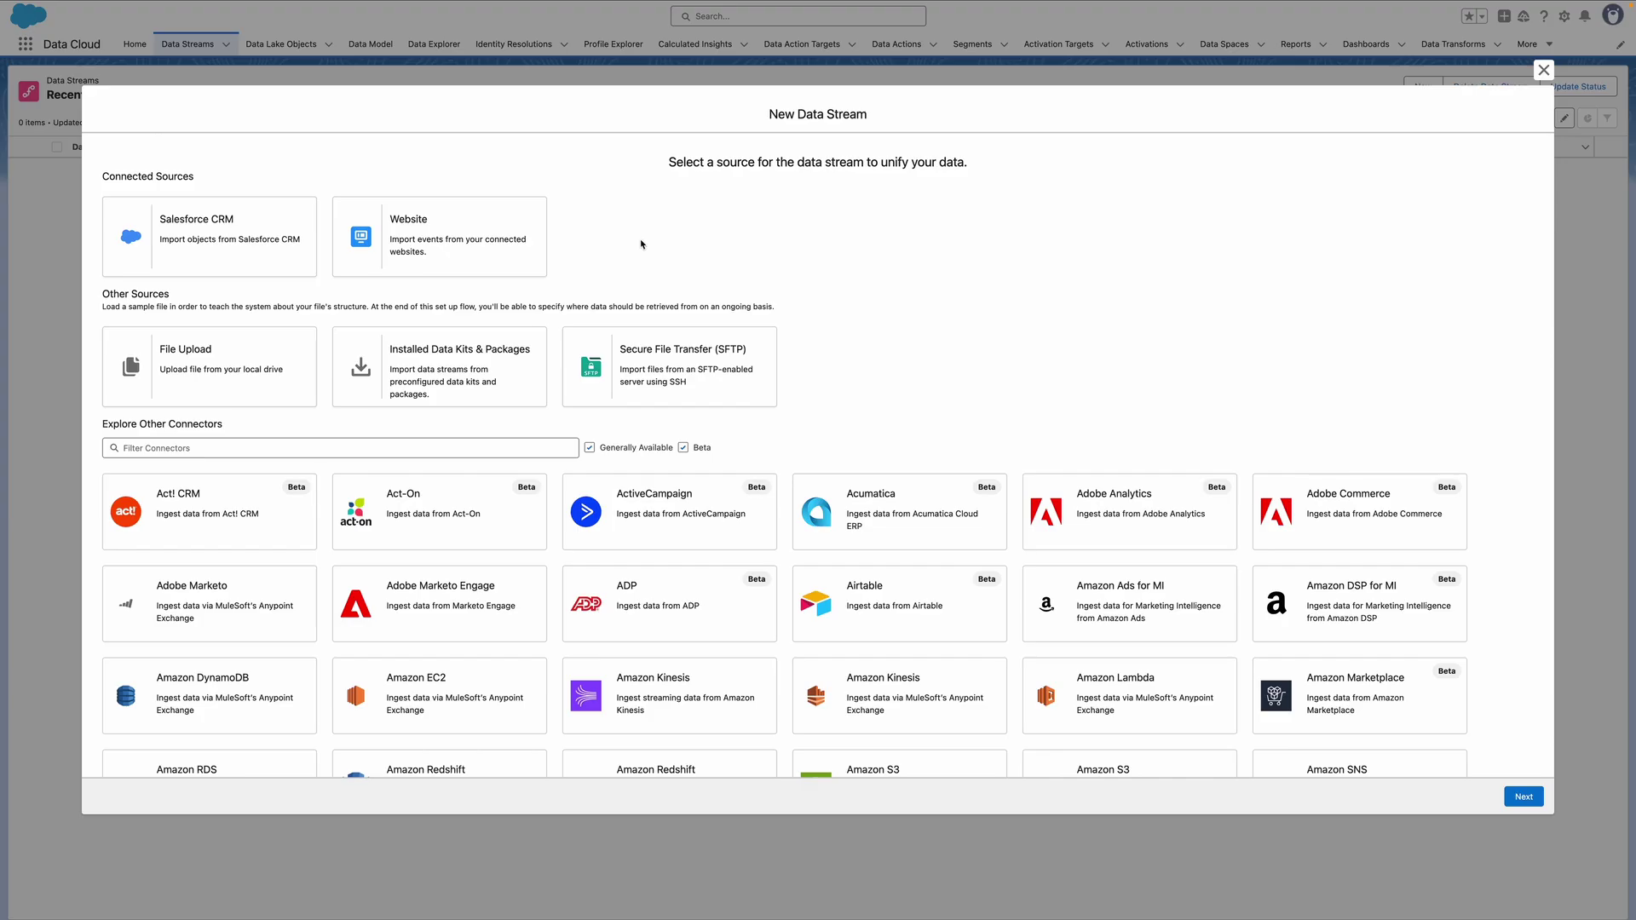
Step: Create Website data streams for all 12 NTO - Main events and deploy them
click(450, 237)
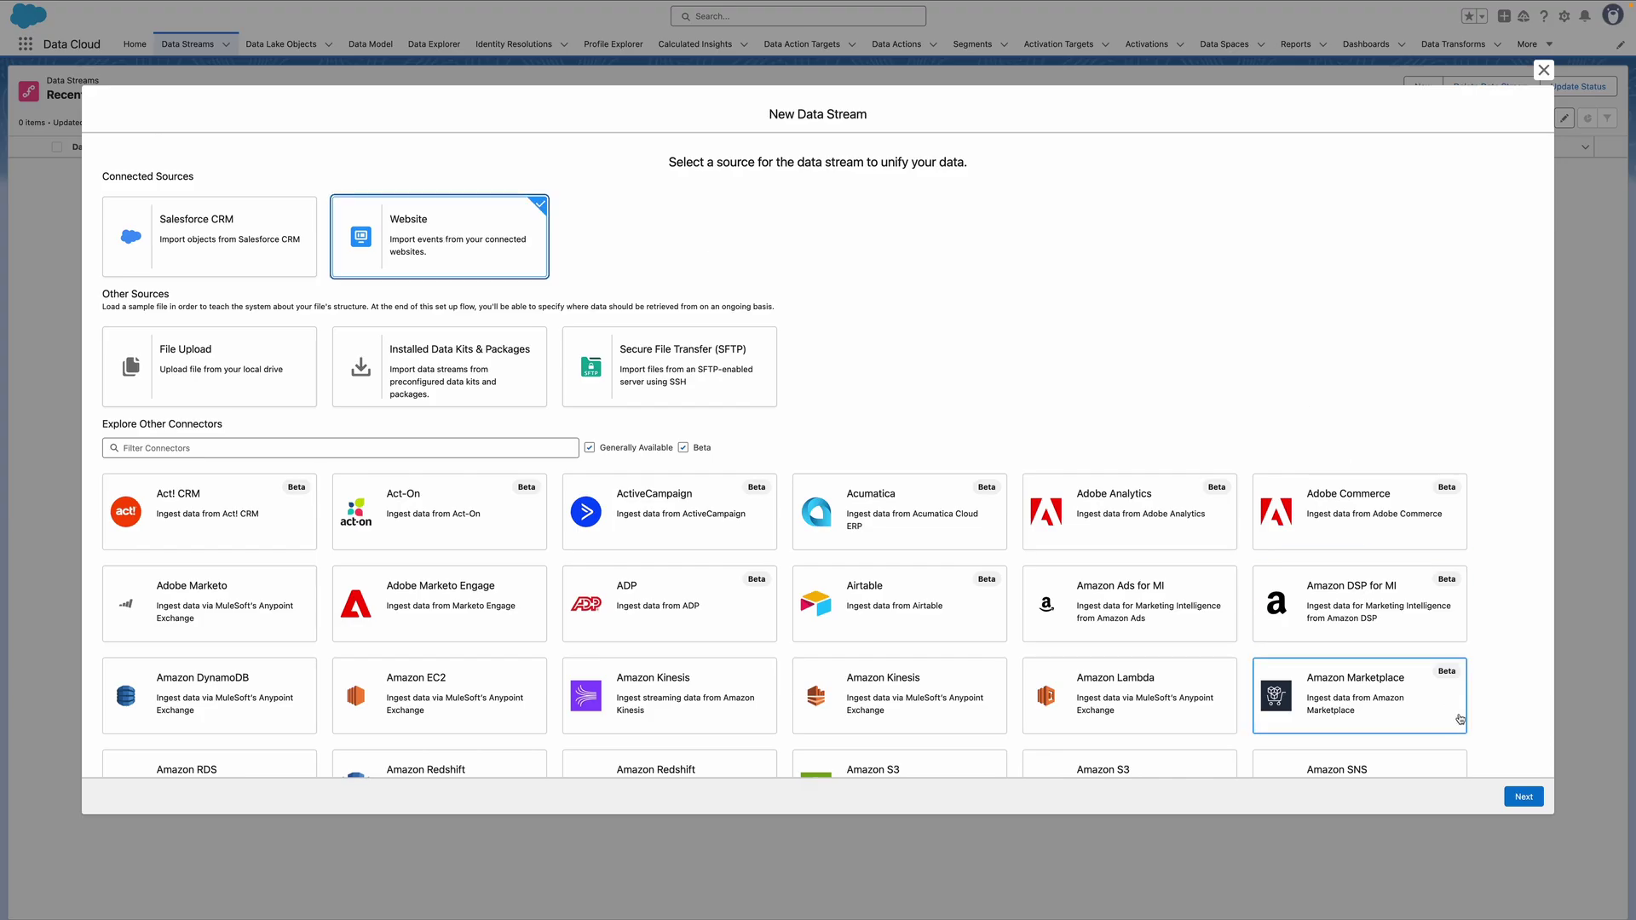
click(1514, 798)
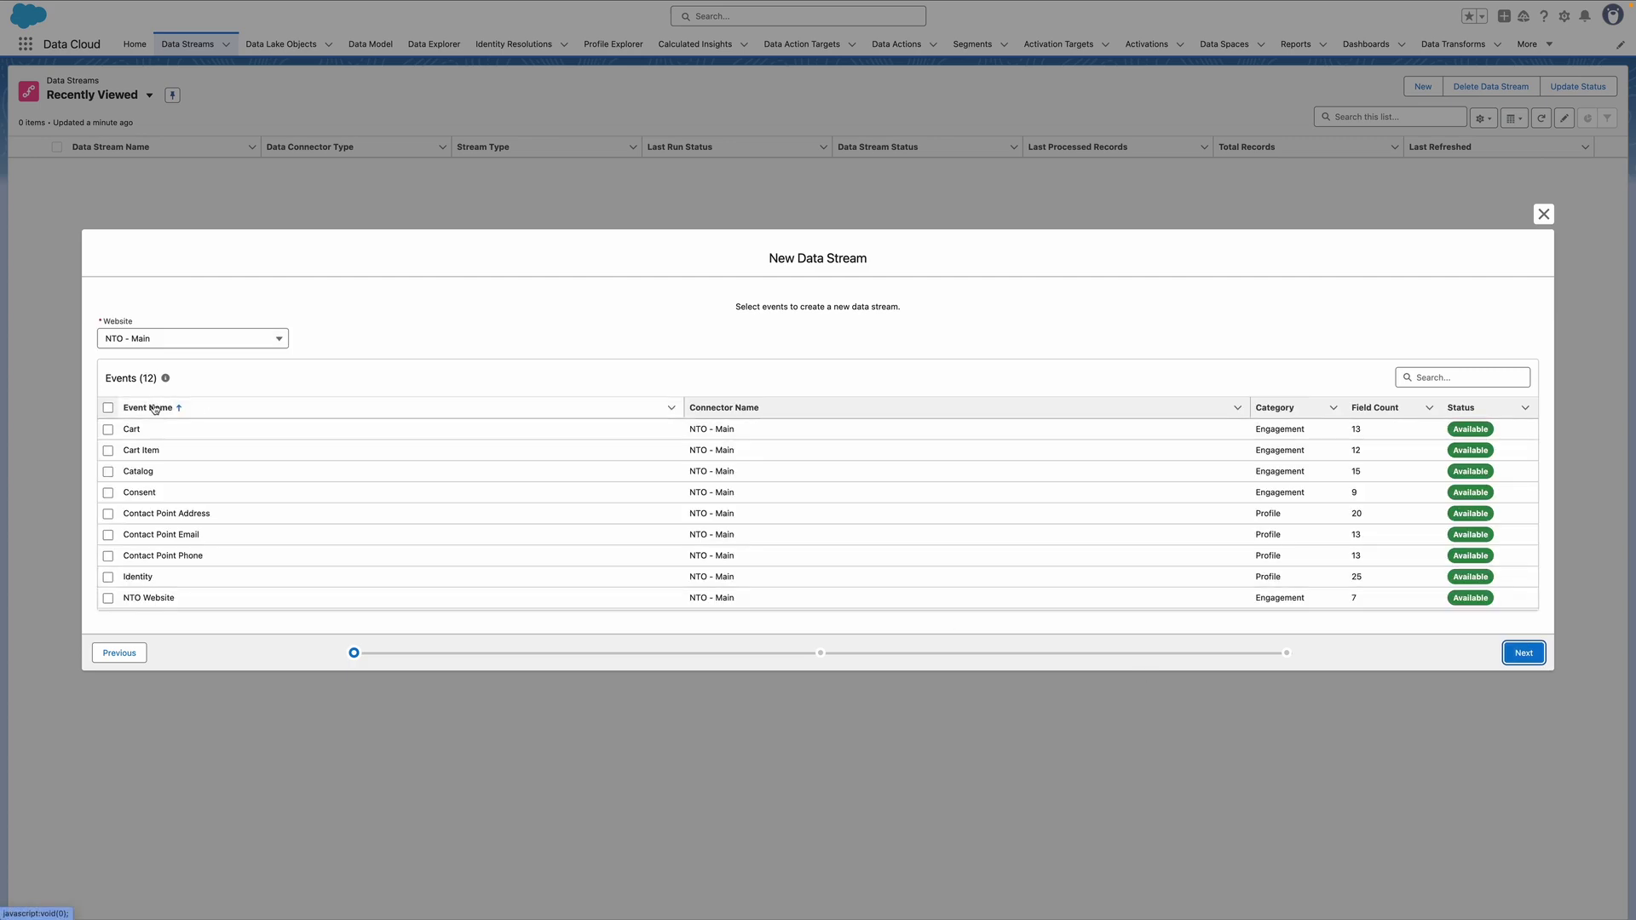
click(110, 415)
click(108, 409)
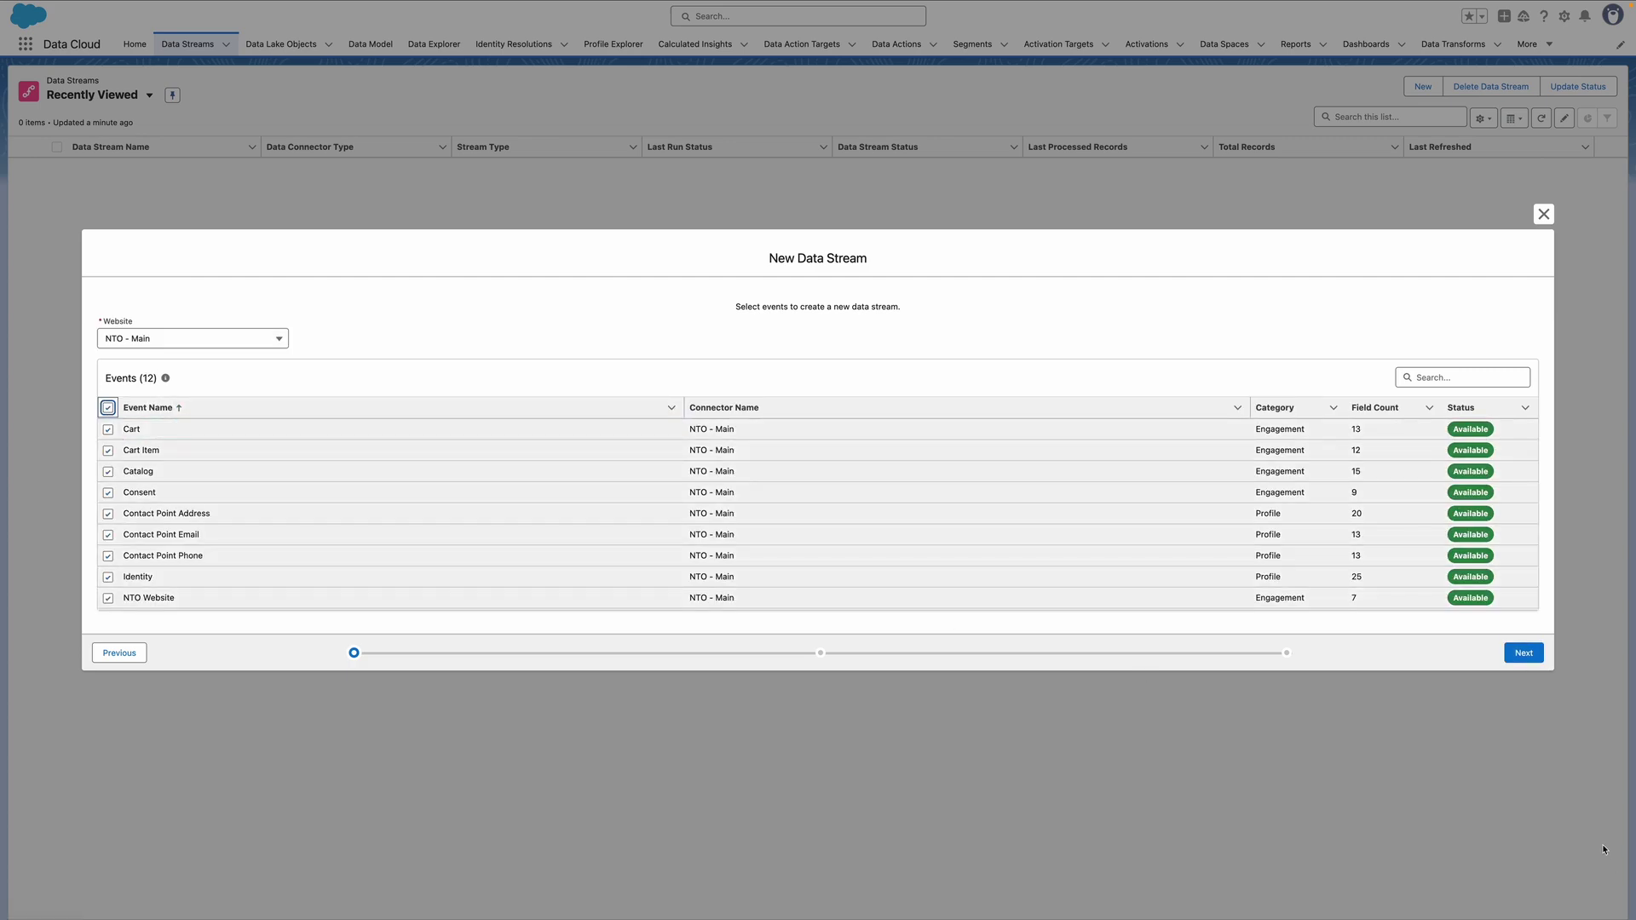
click(1519, 652)
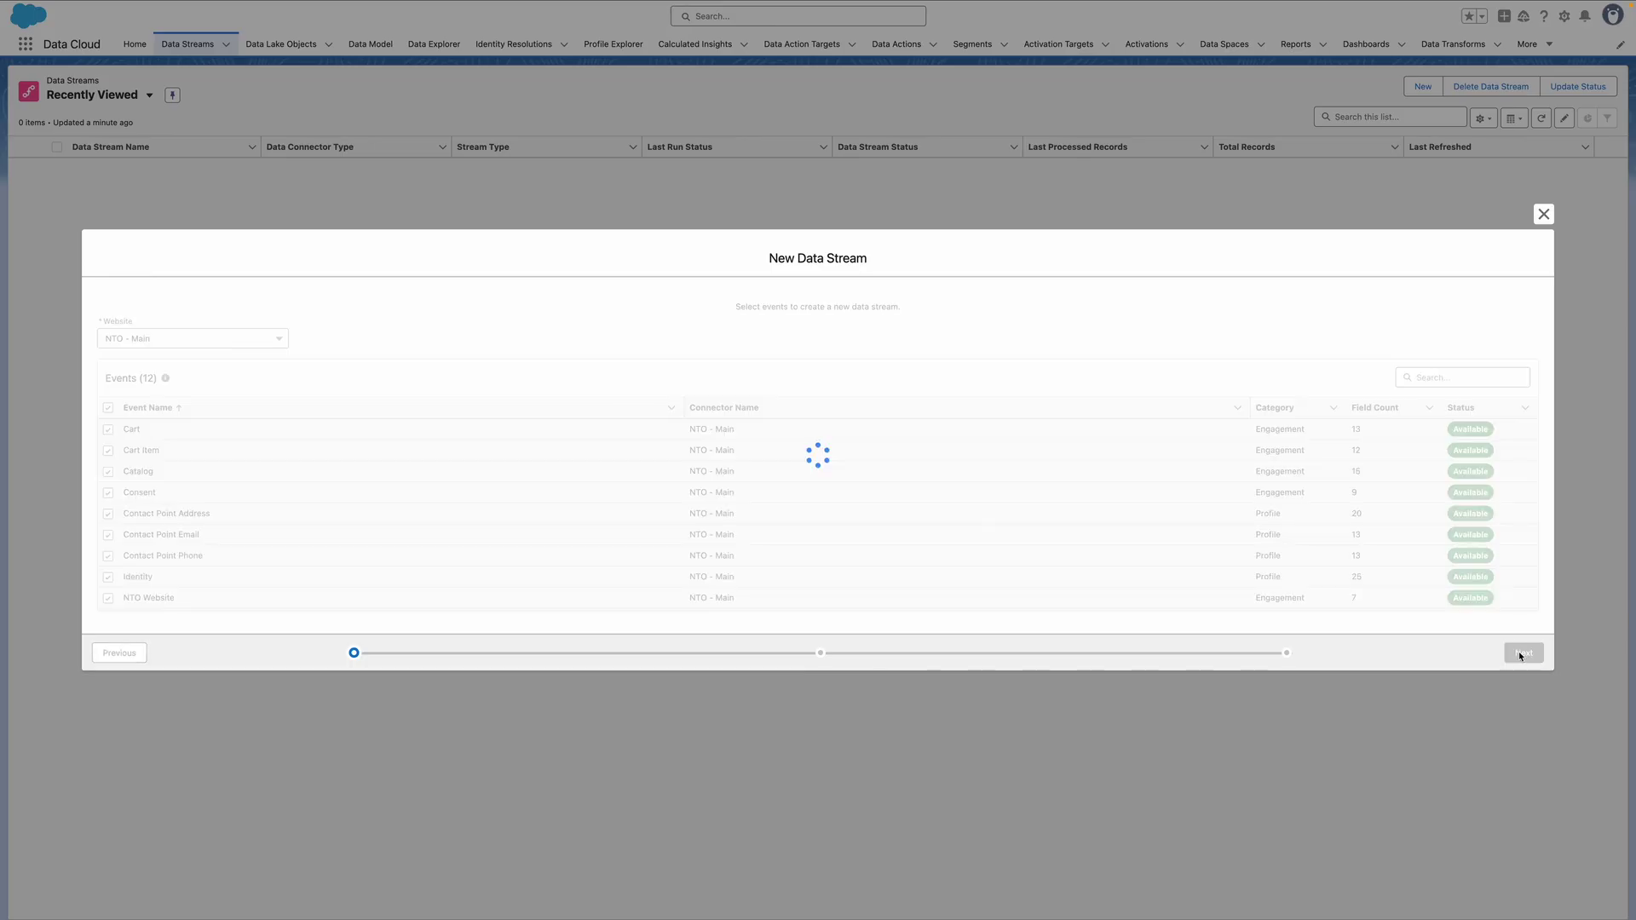
click(1523, 670)
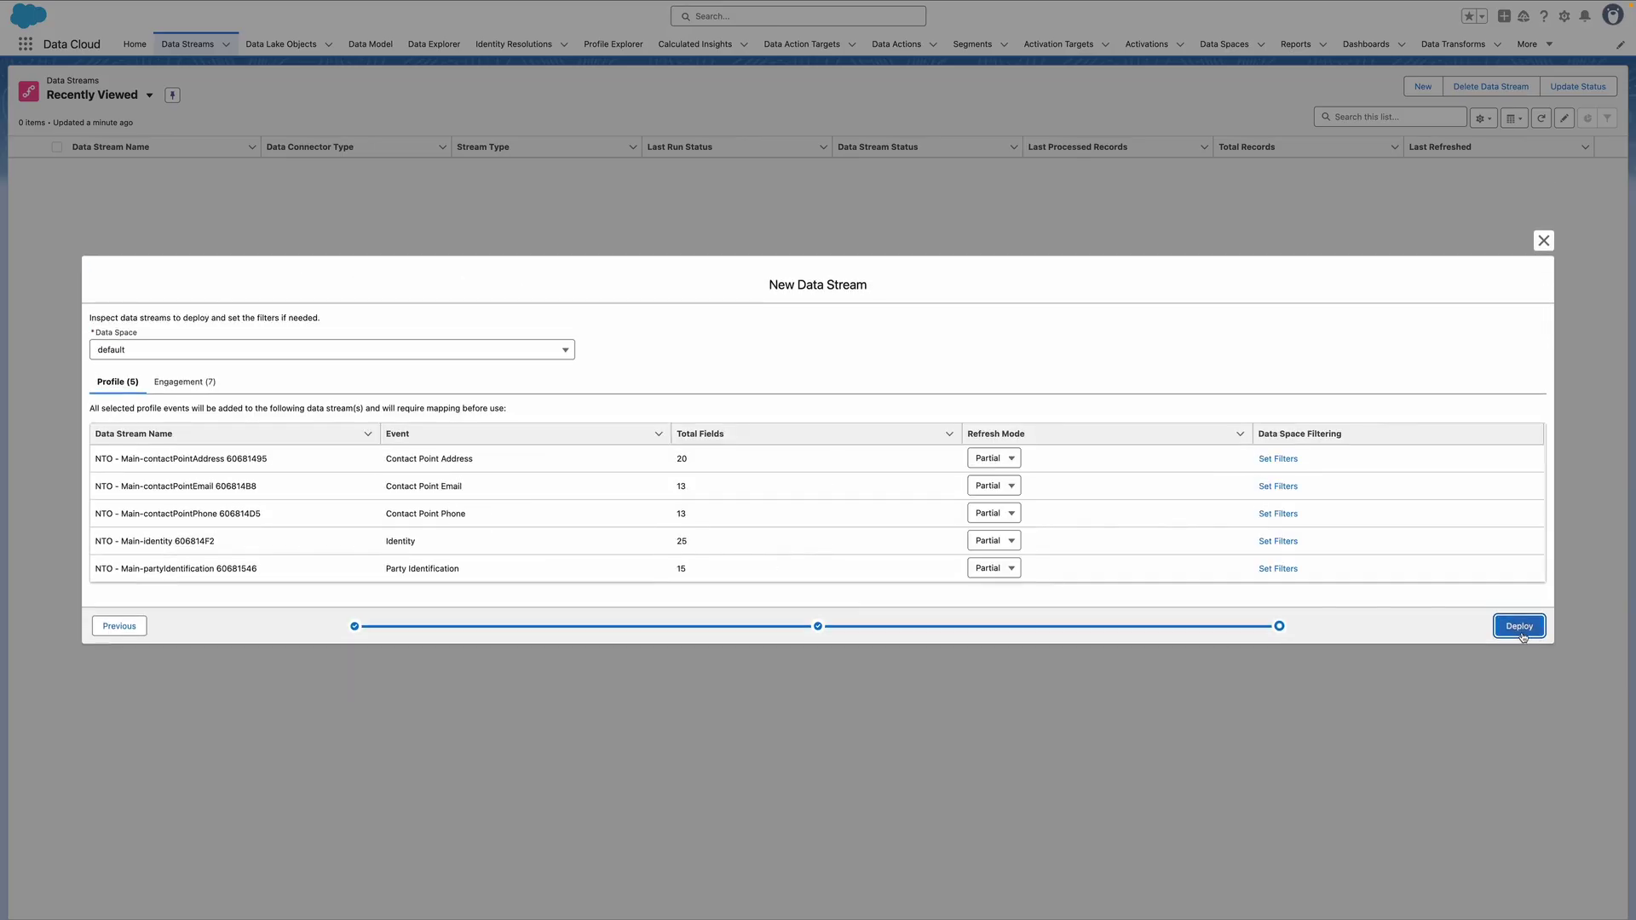
click(1522, 633)
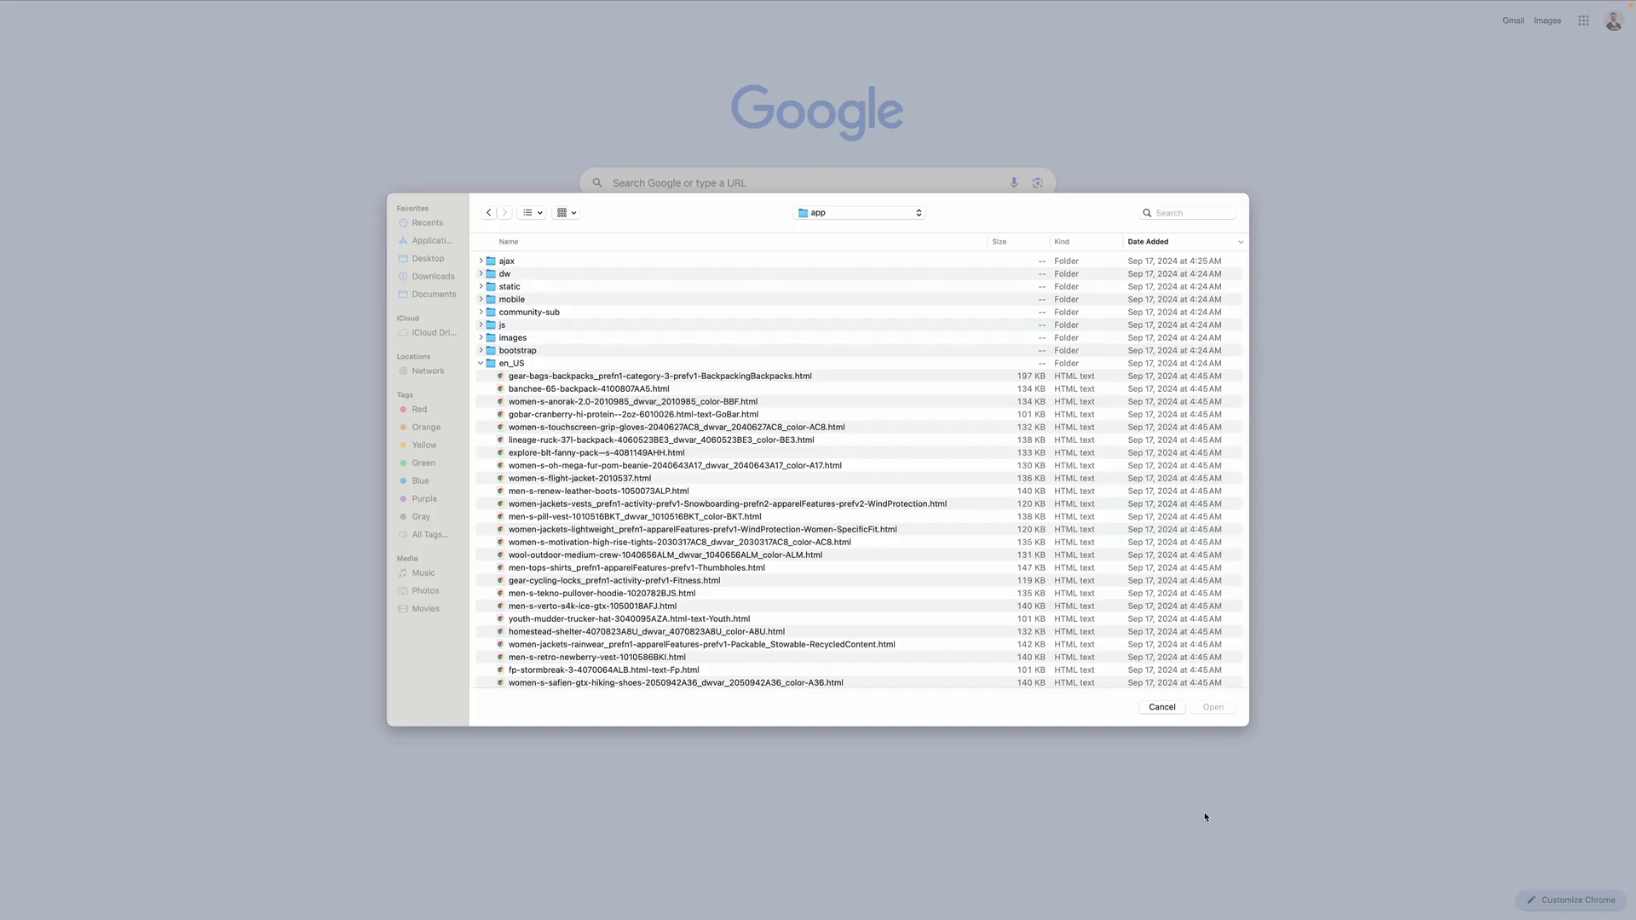
Step: Open the local Tekno pullover hoodie page, then go to the Northern Trail homepage
click(689, 594)
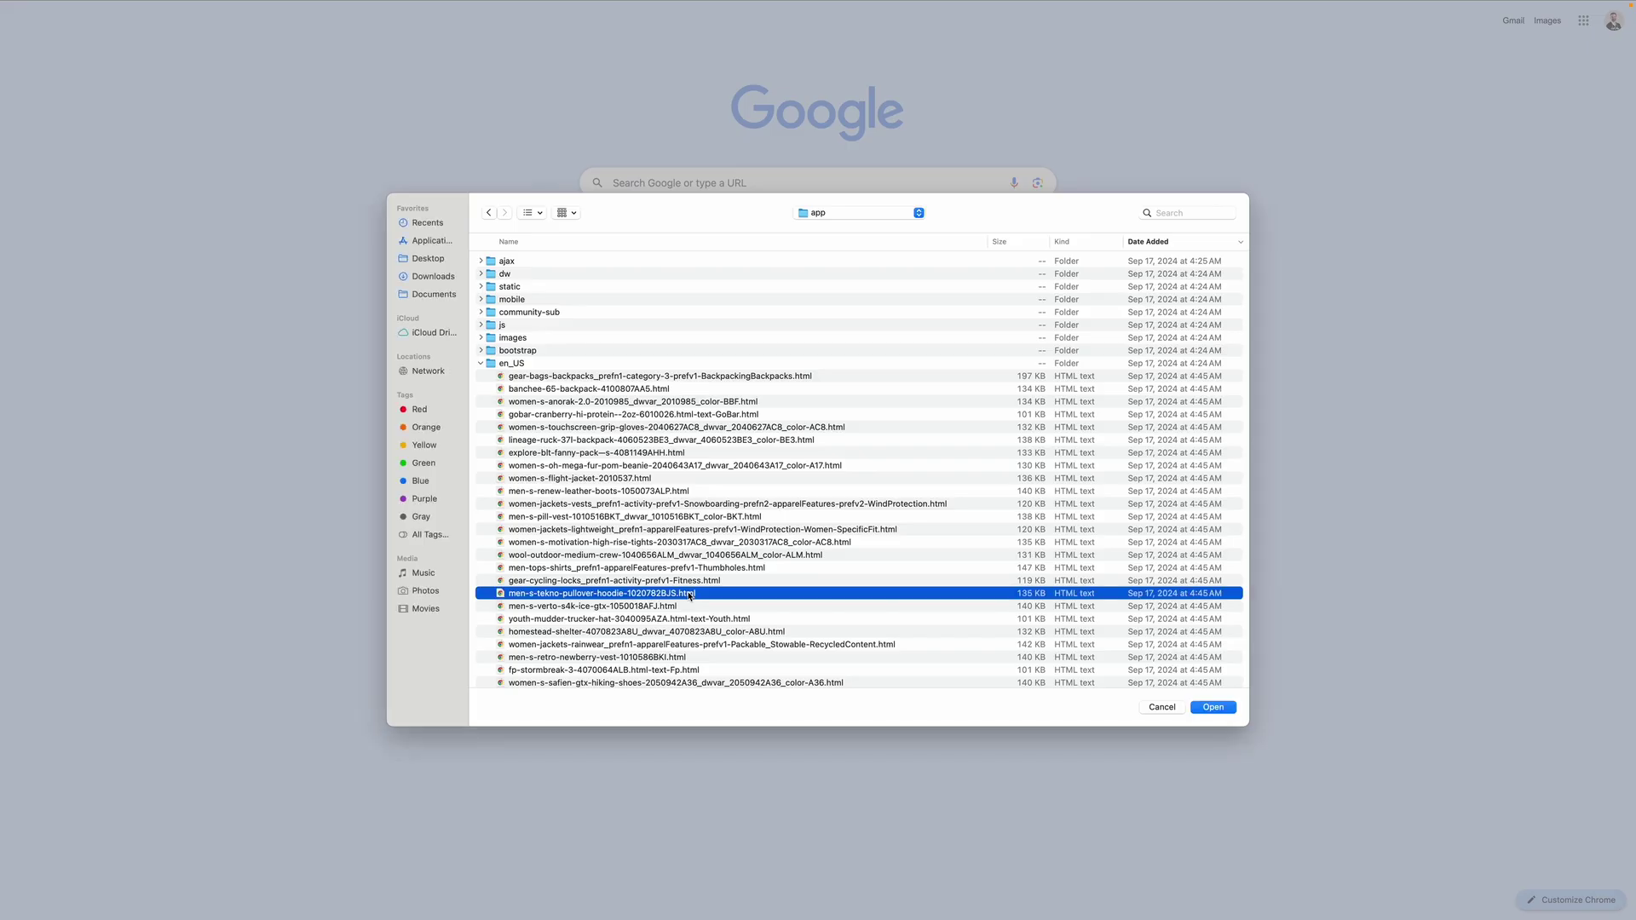
click(1215, 707)
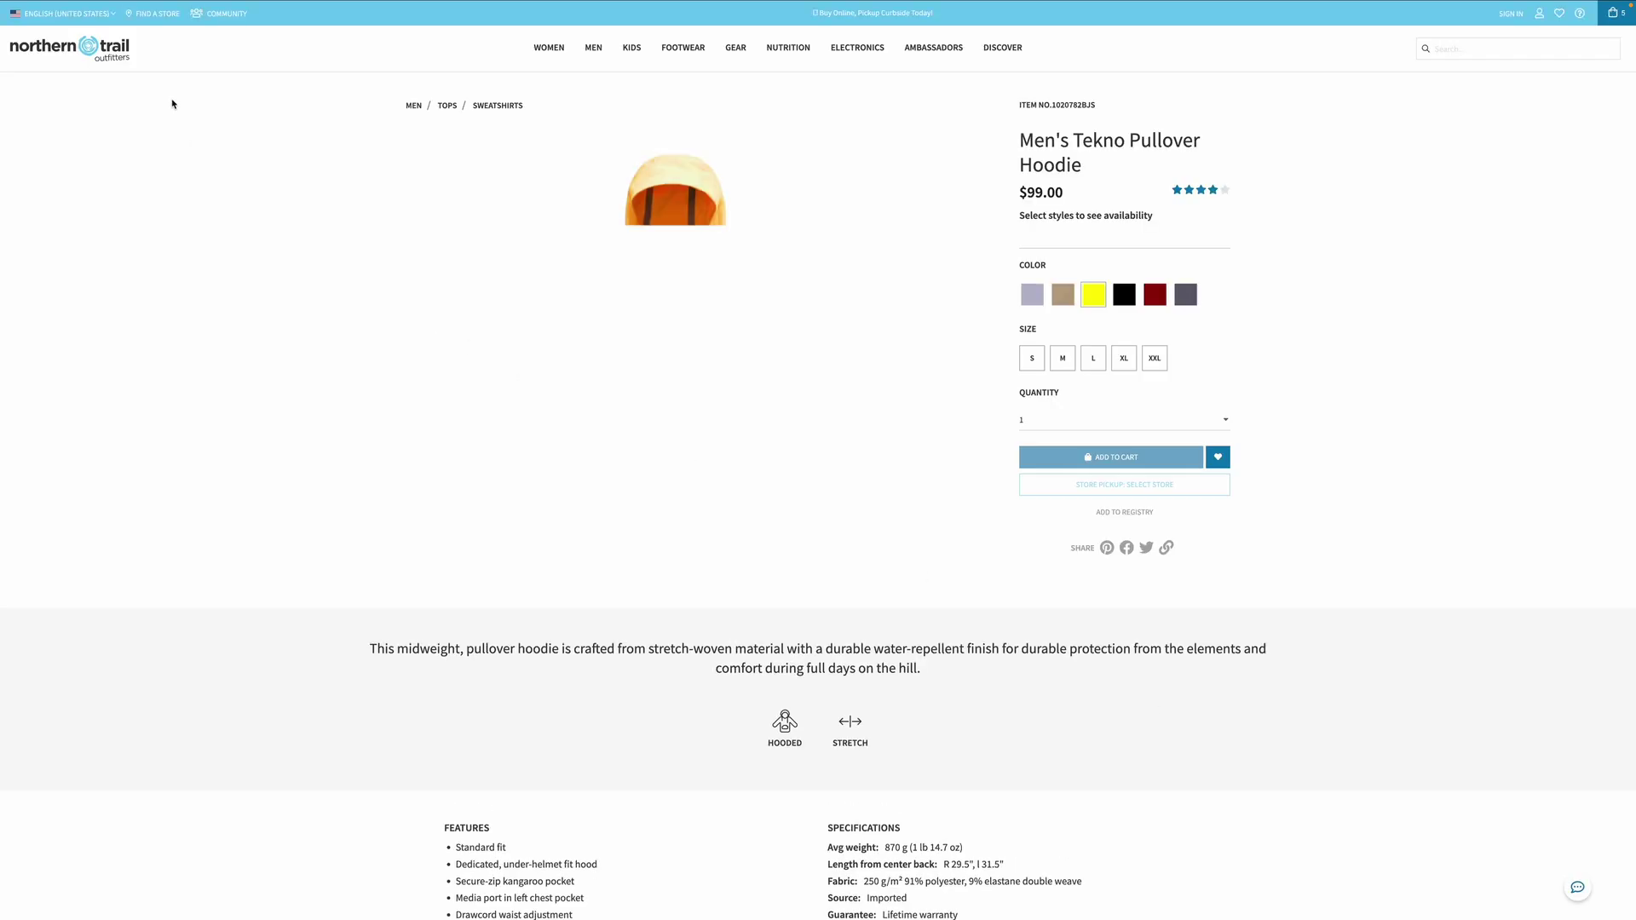
click(65, 52)
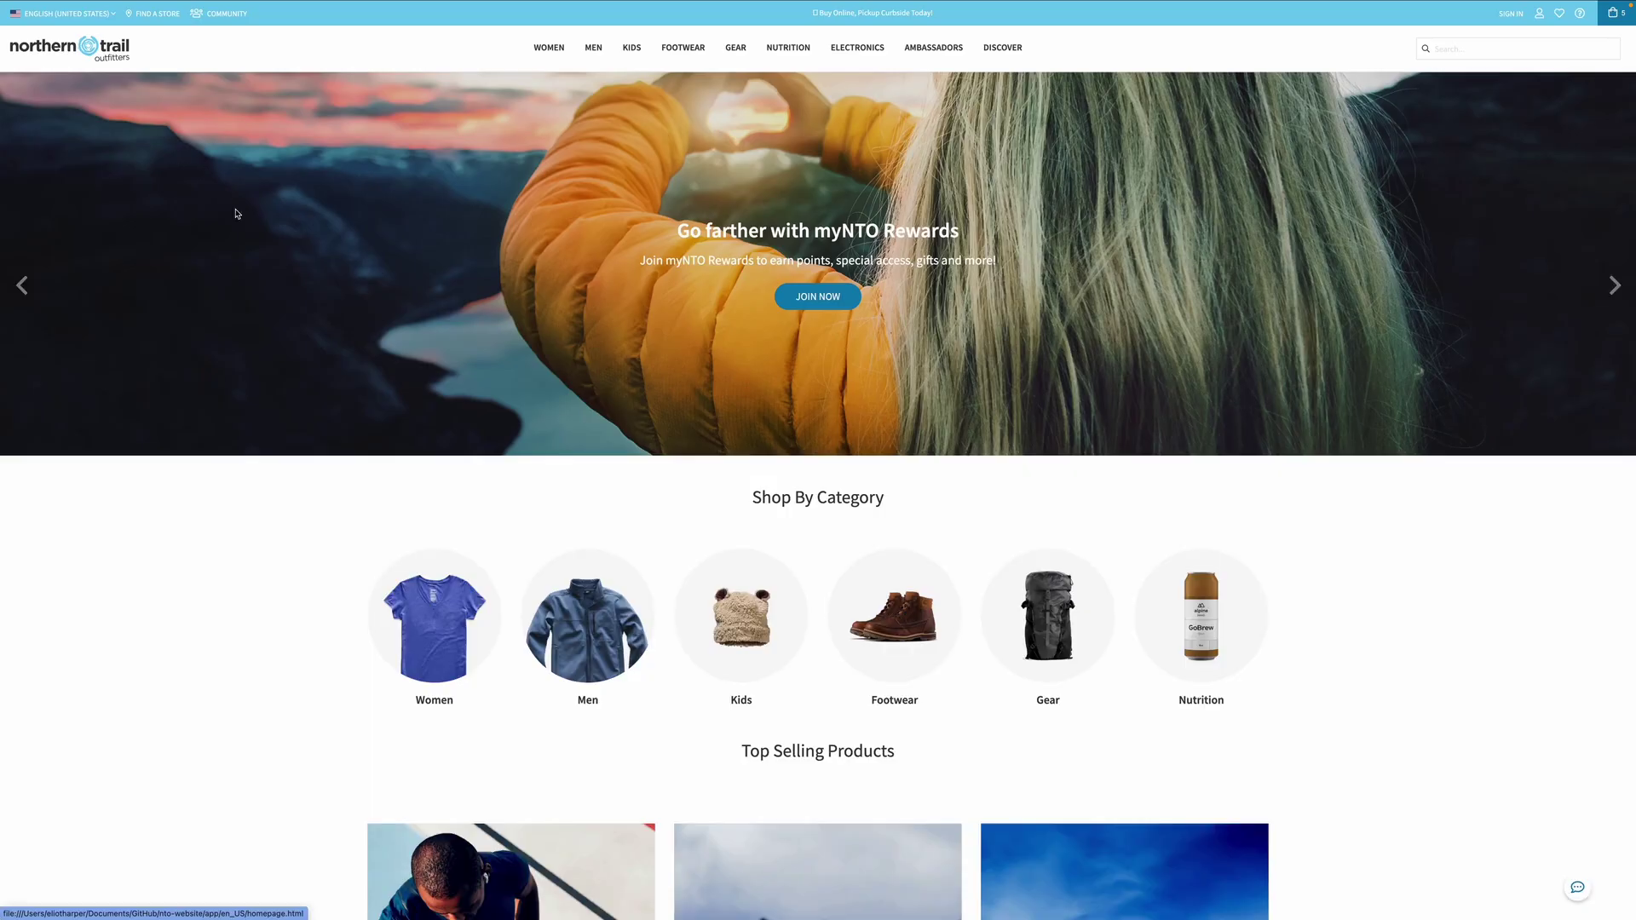
Step: Open Chrome developer tools' Console filtered by 'debug'
right_click(190, 528)
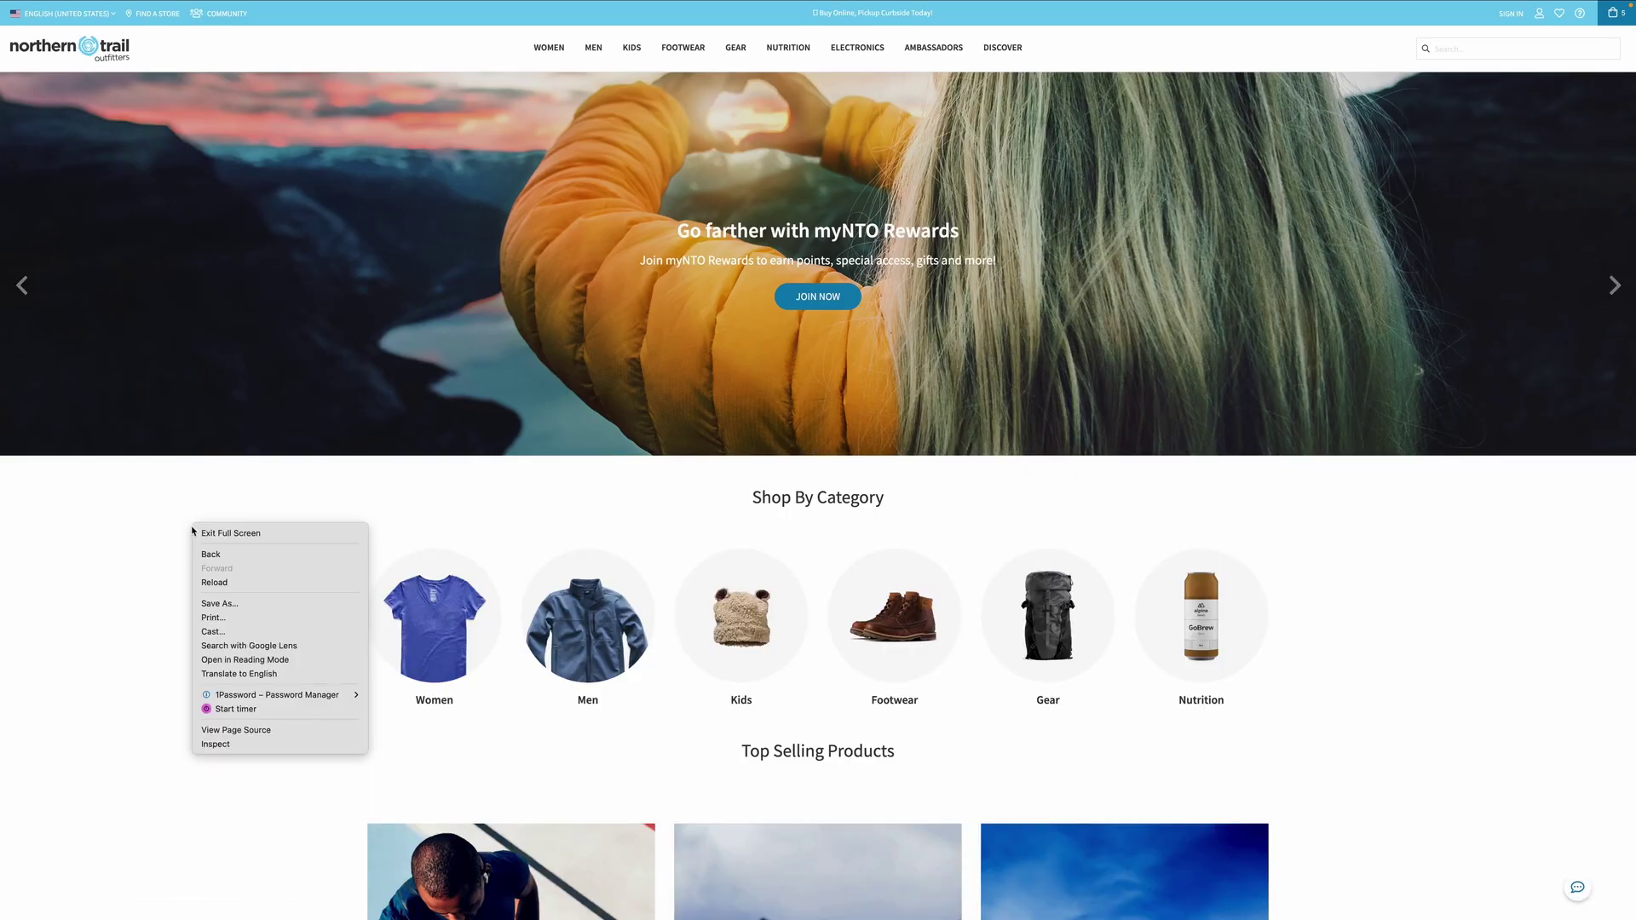
click(233, 745)
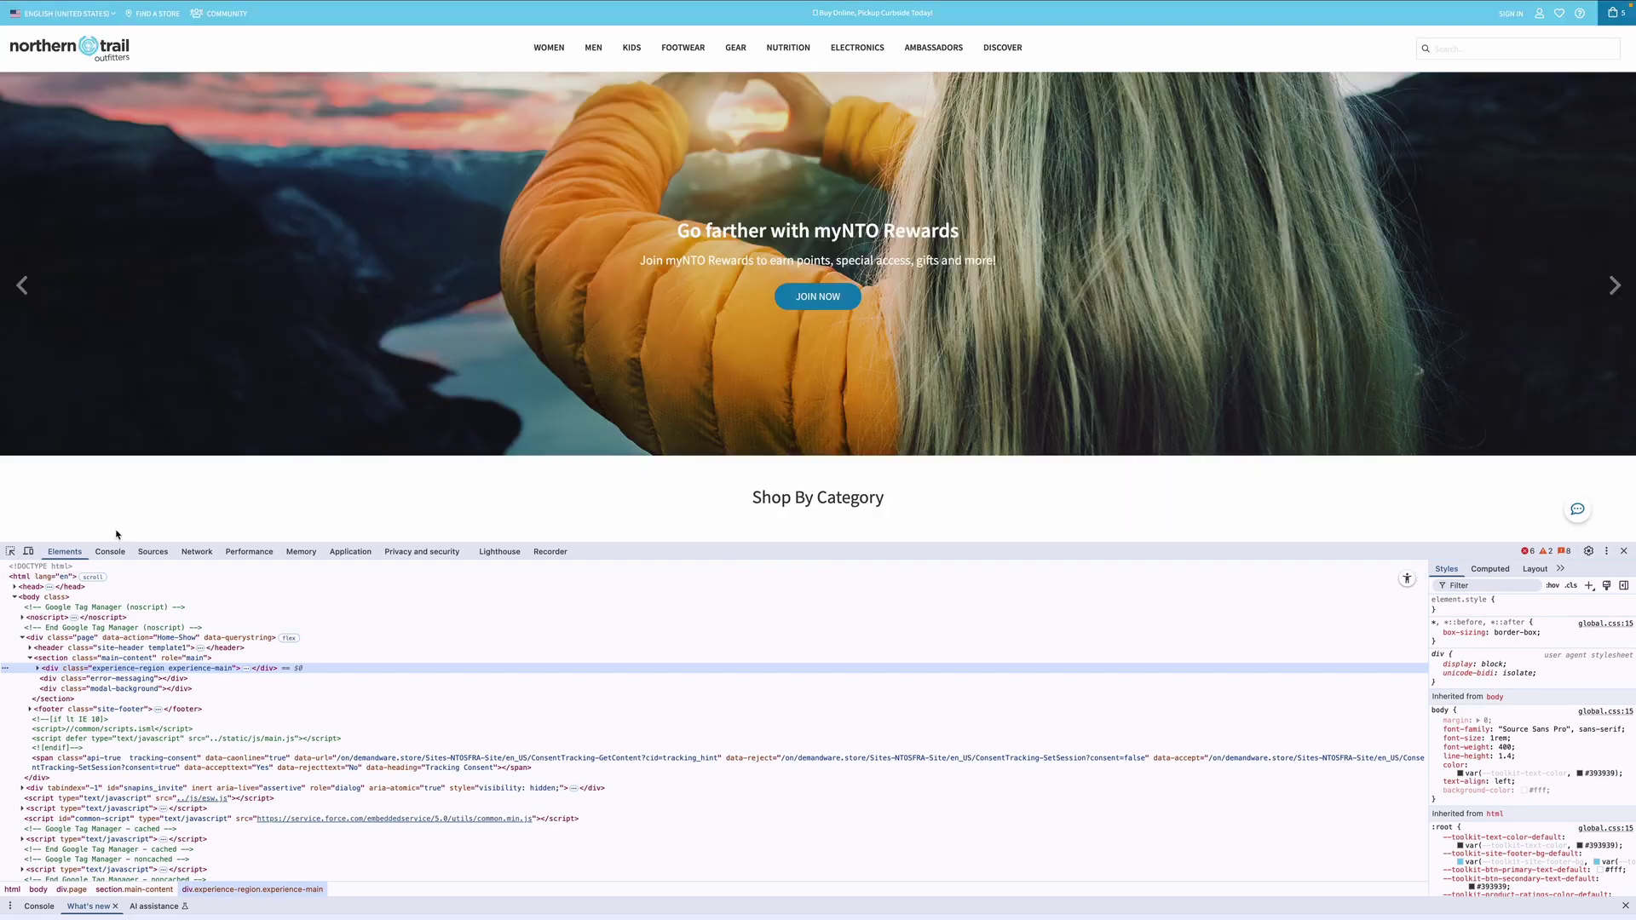
click(111, 551)
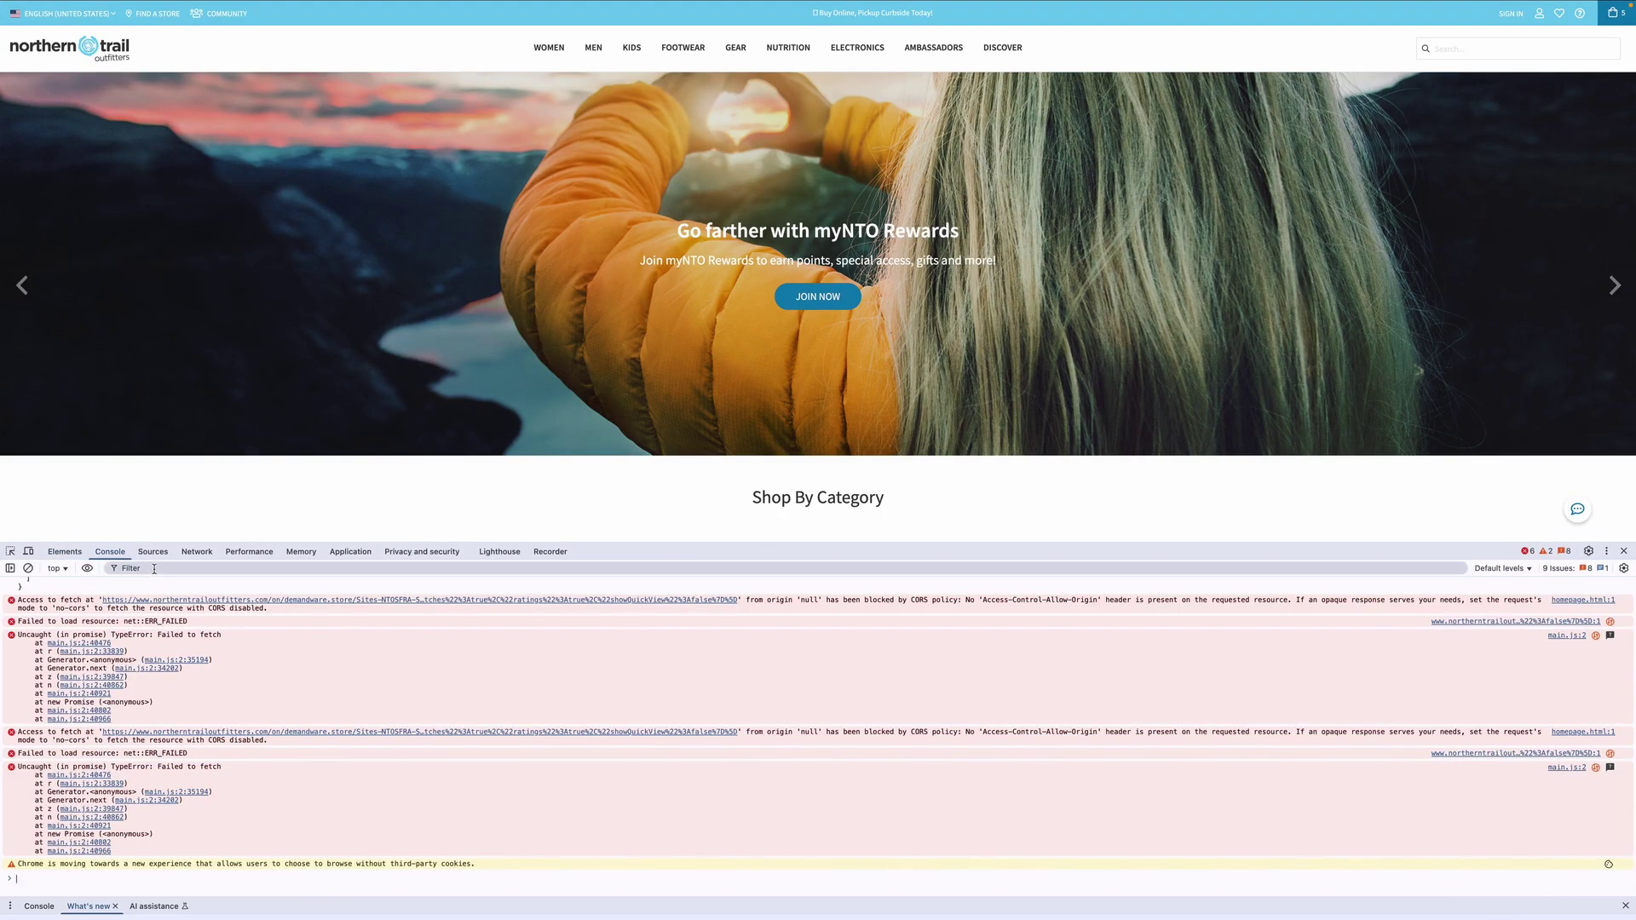
click(155, 569)
text(deb)
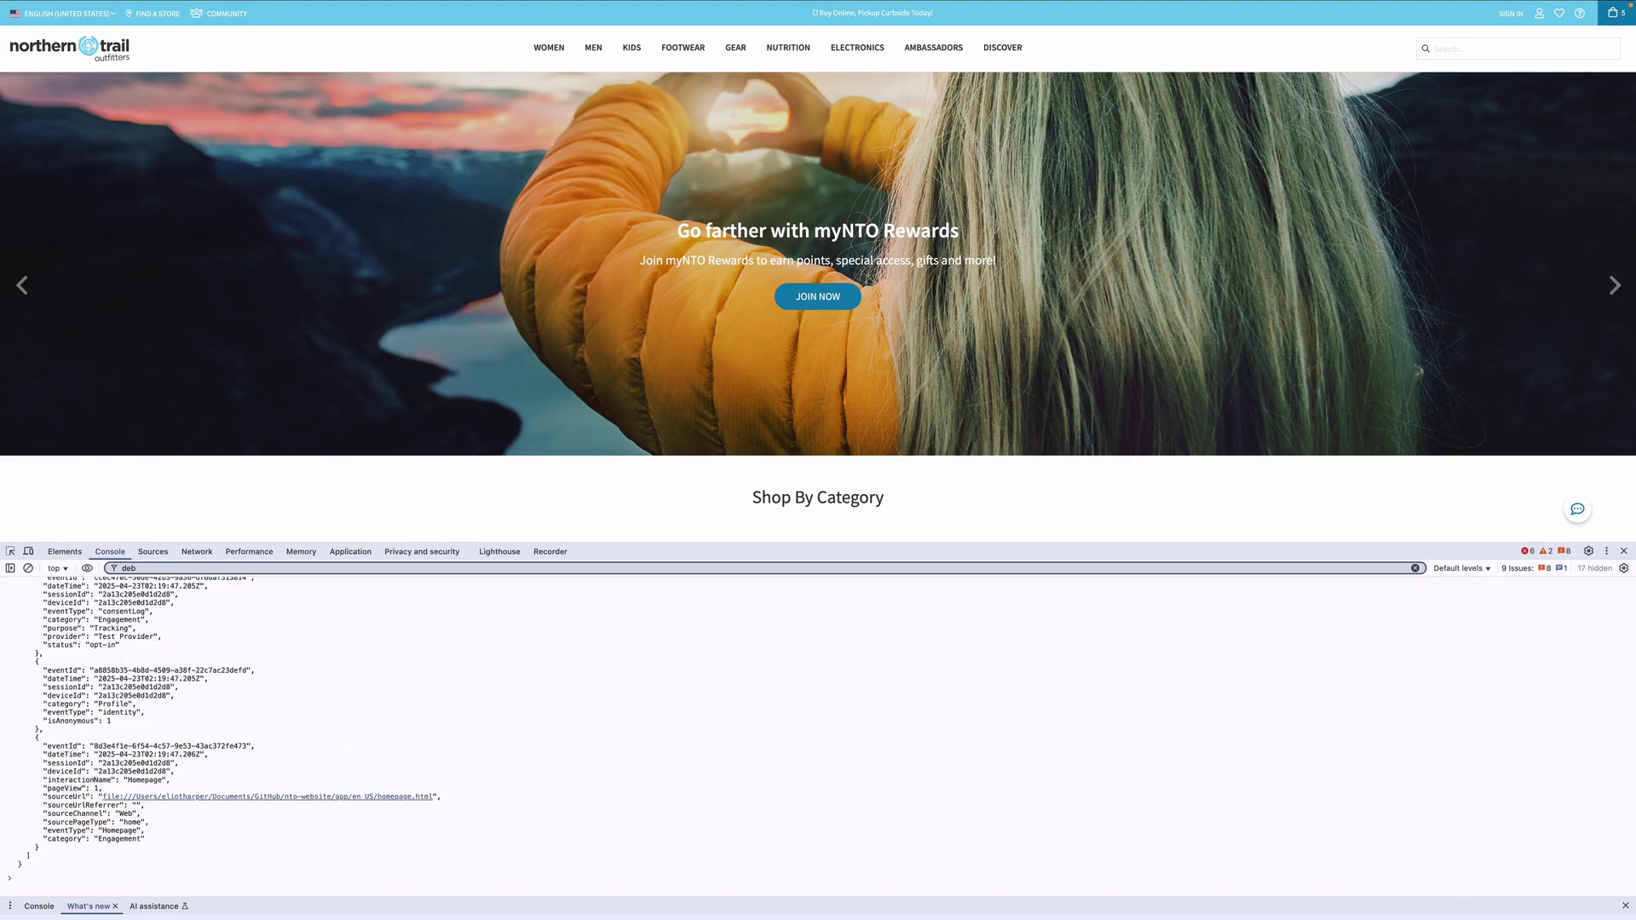
text(ug)
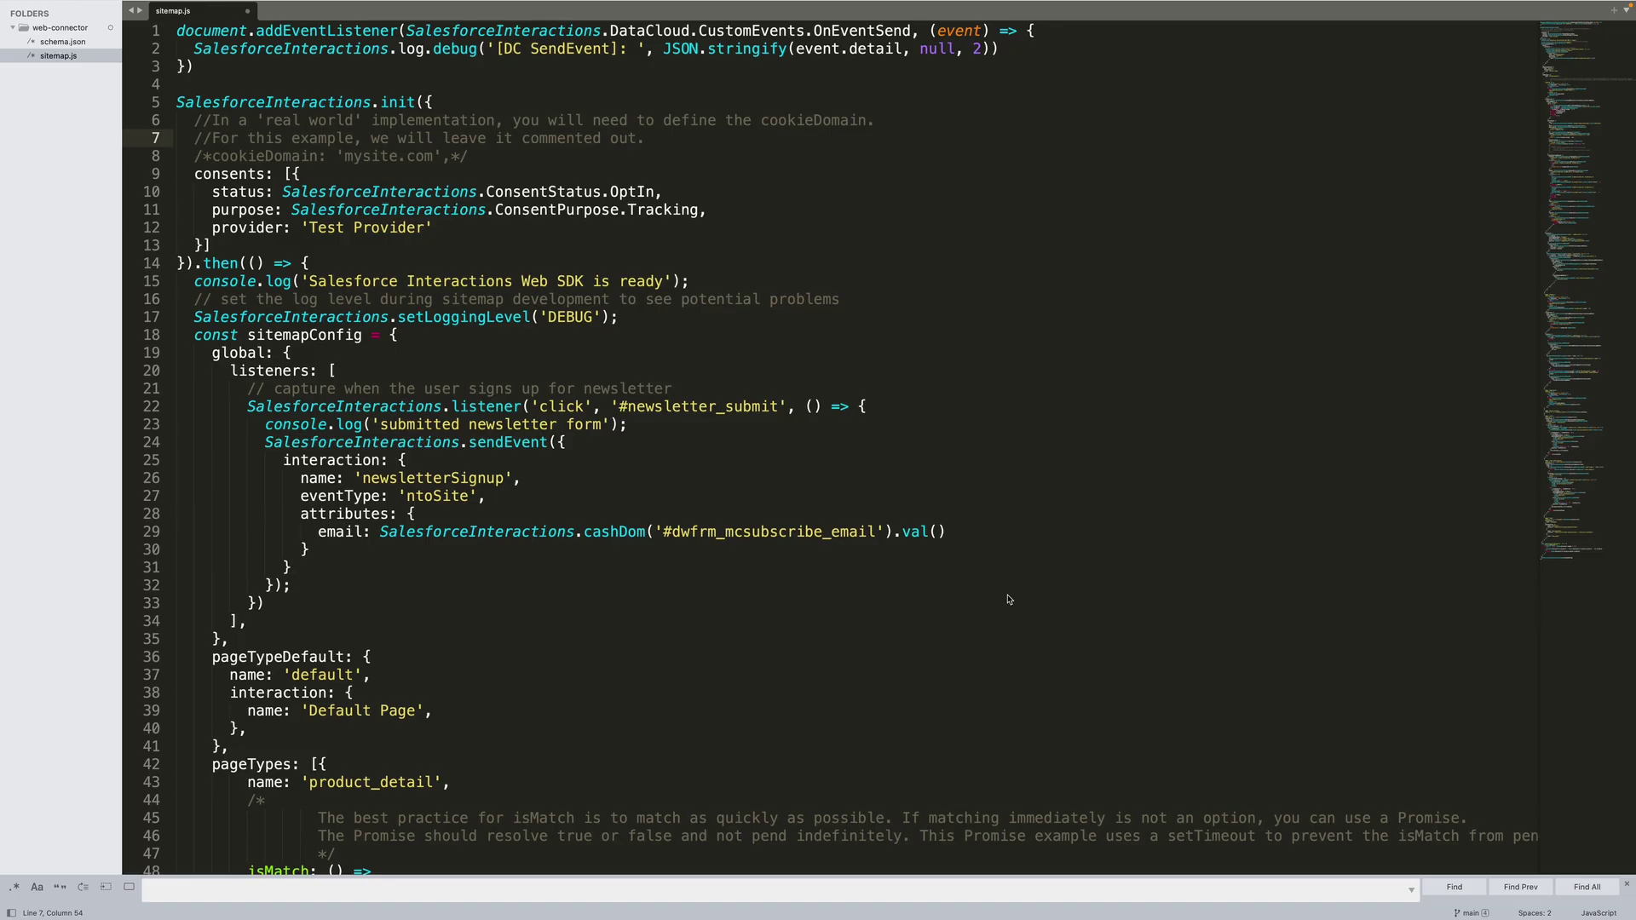
click(638, 317)
drag(639, 317, 205, 317)
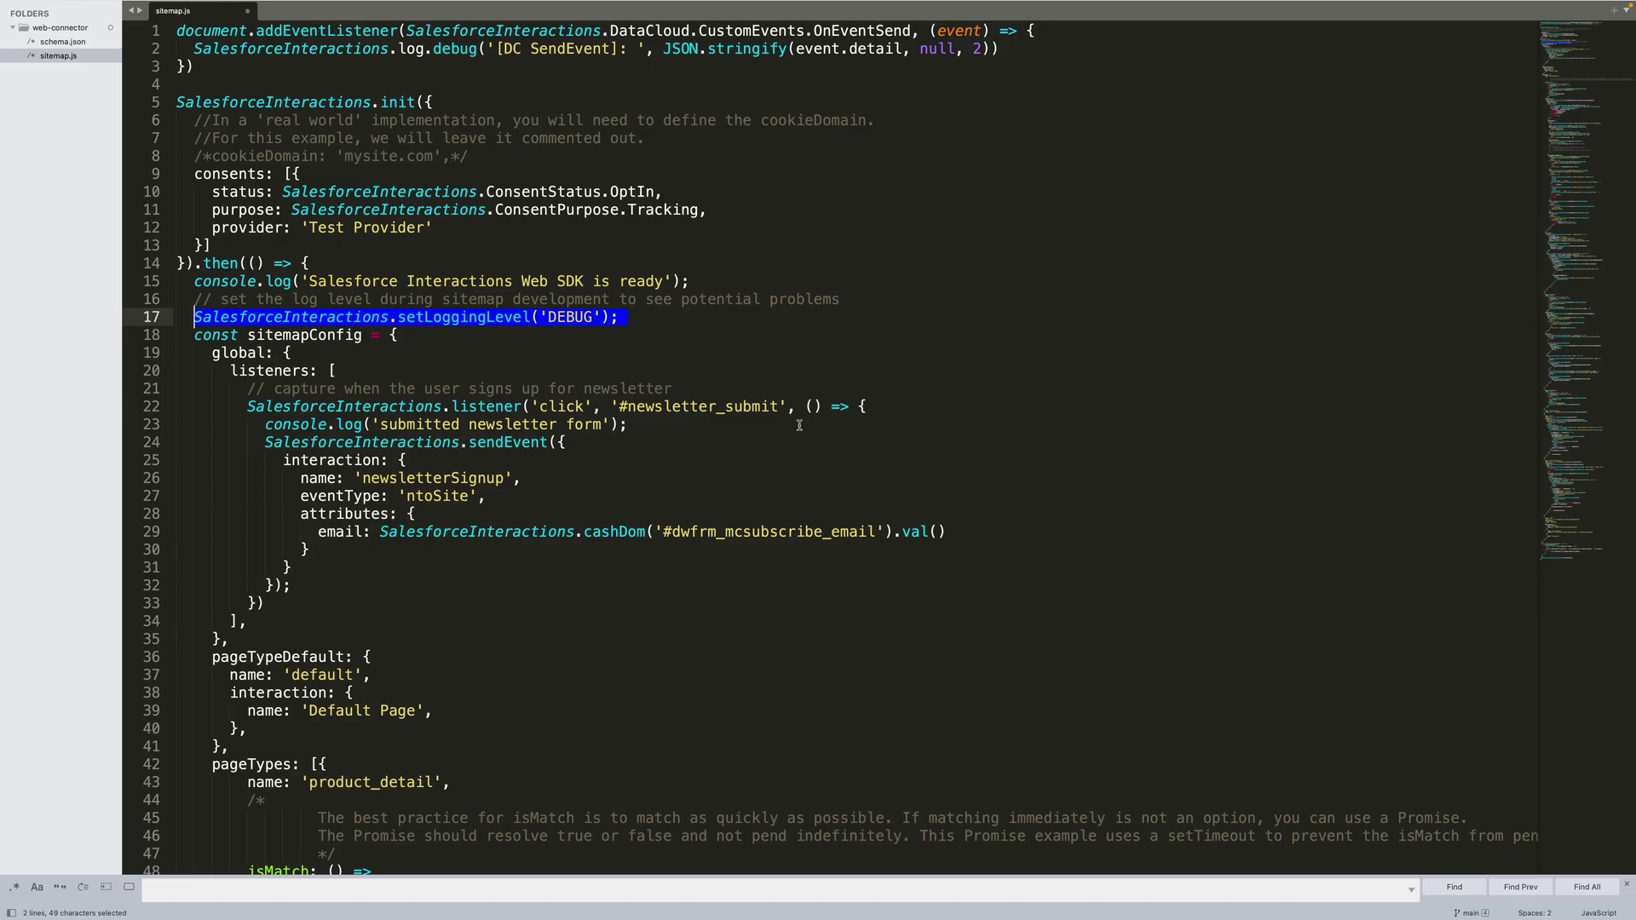
drag(1006, 53, 195, 50)
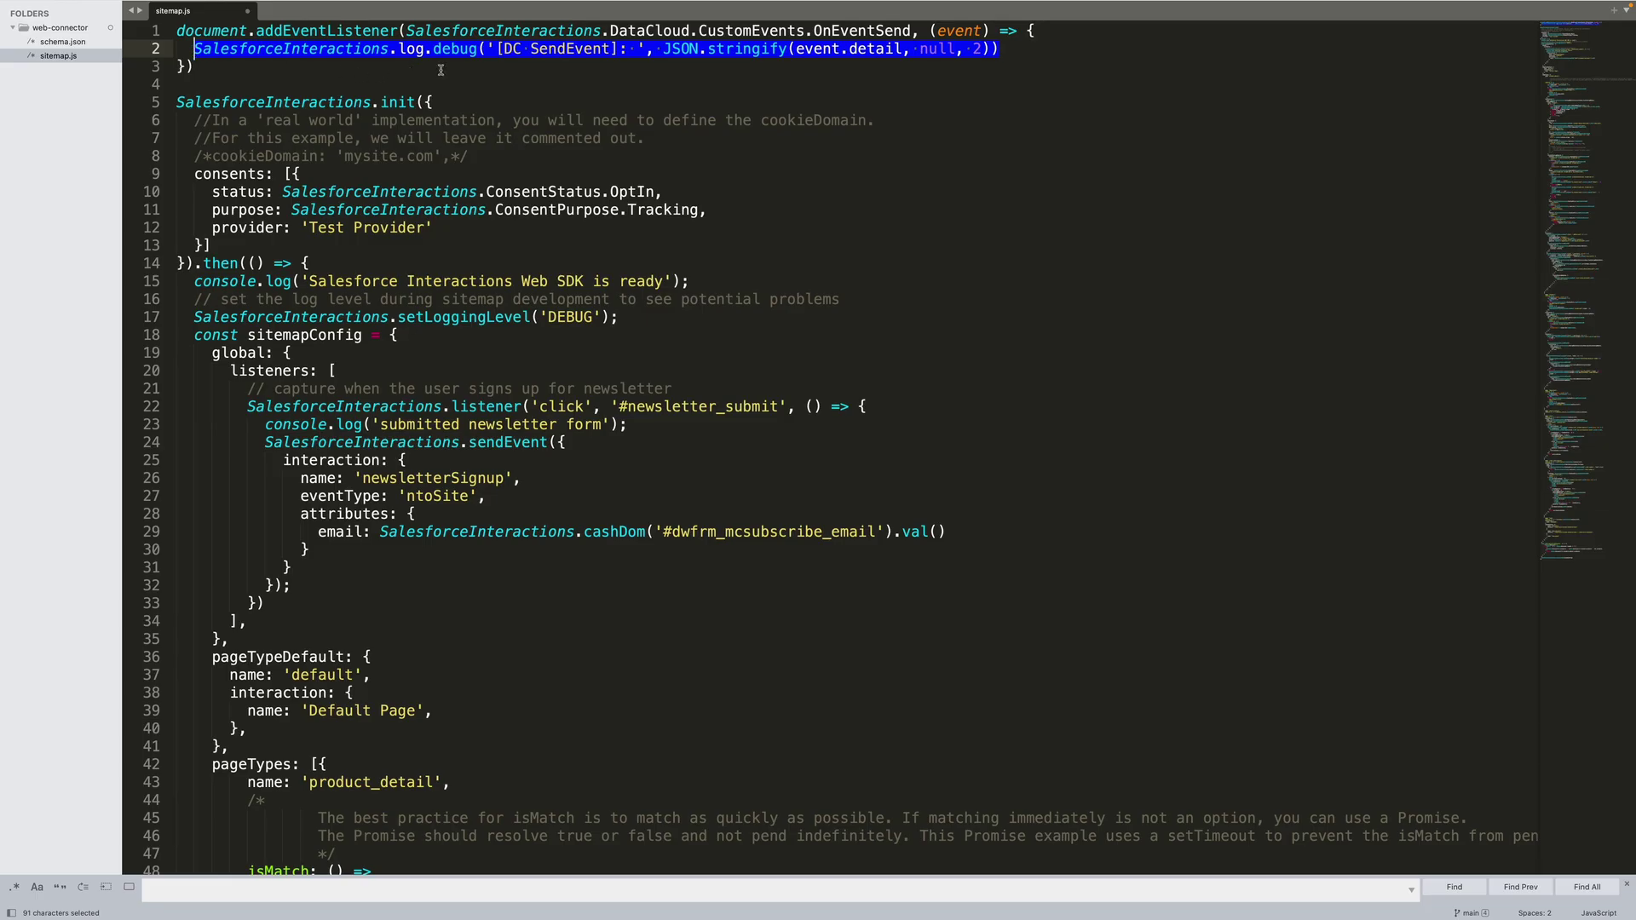
click(623, 81)
drag(784, 48, 663, 51)
click(665, 85)
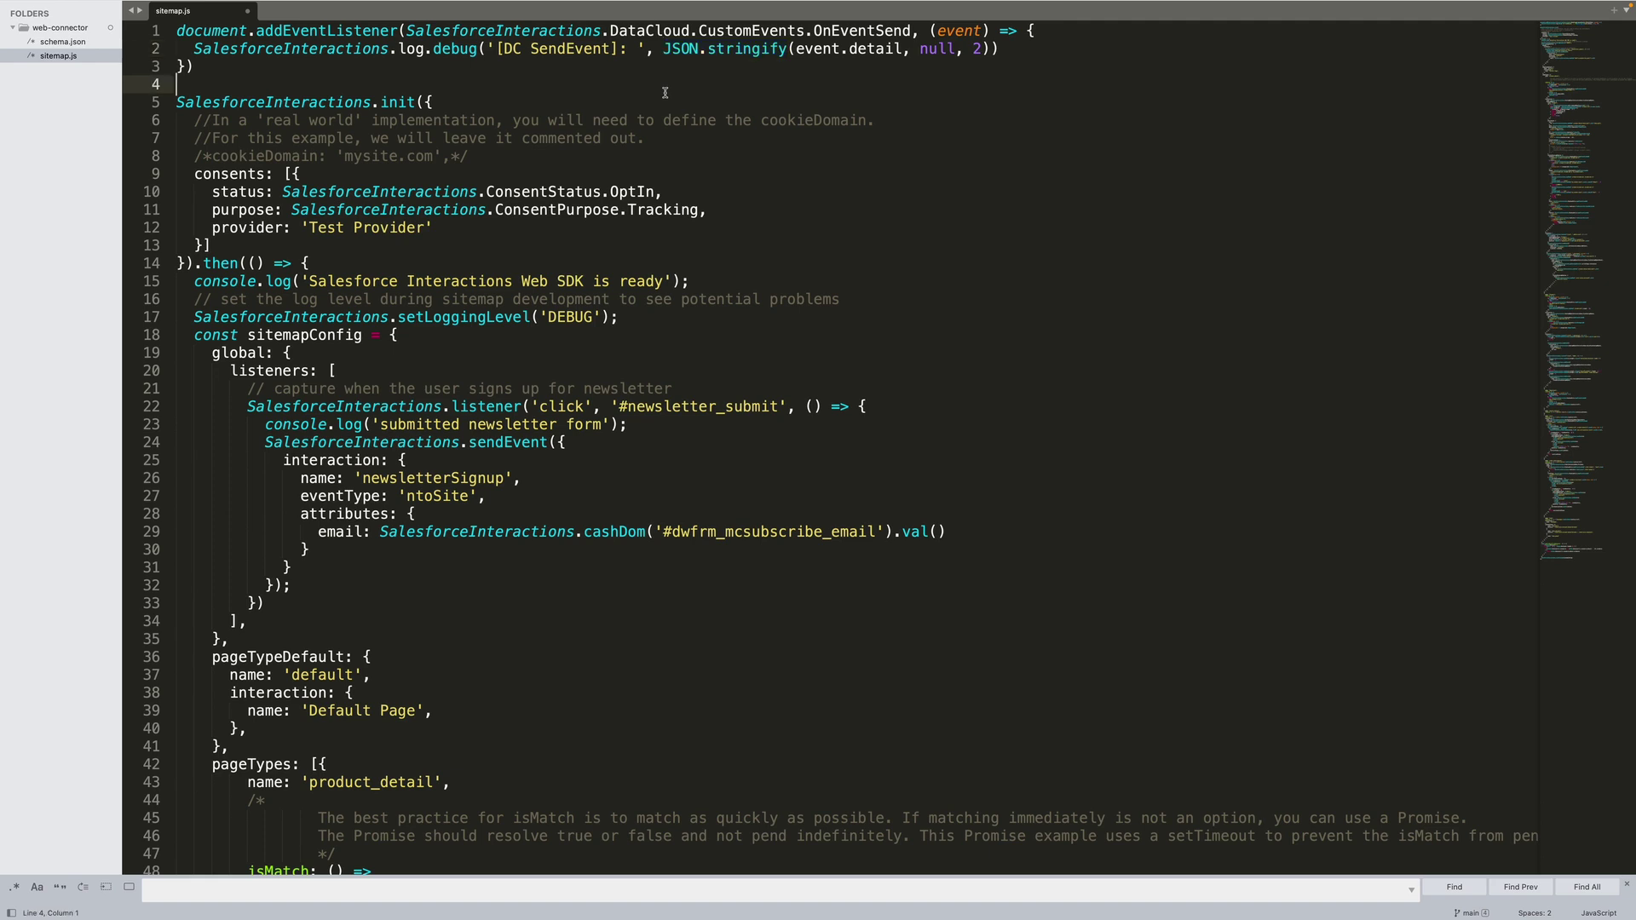
double_click(413, 49)
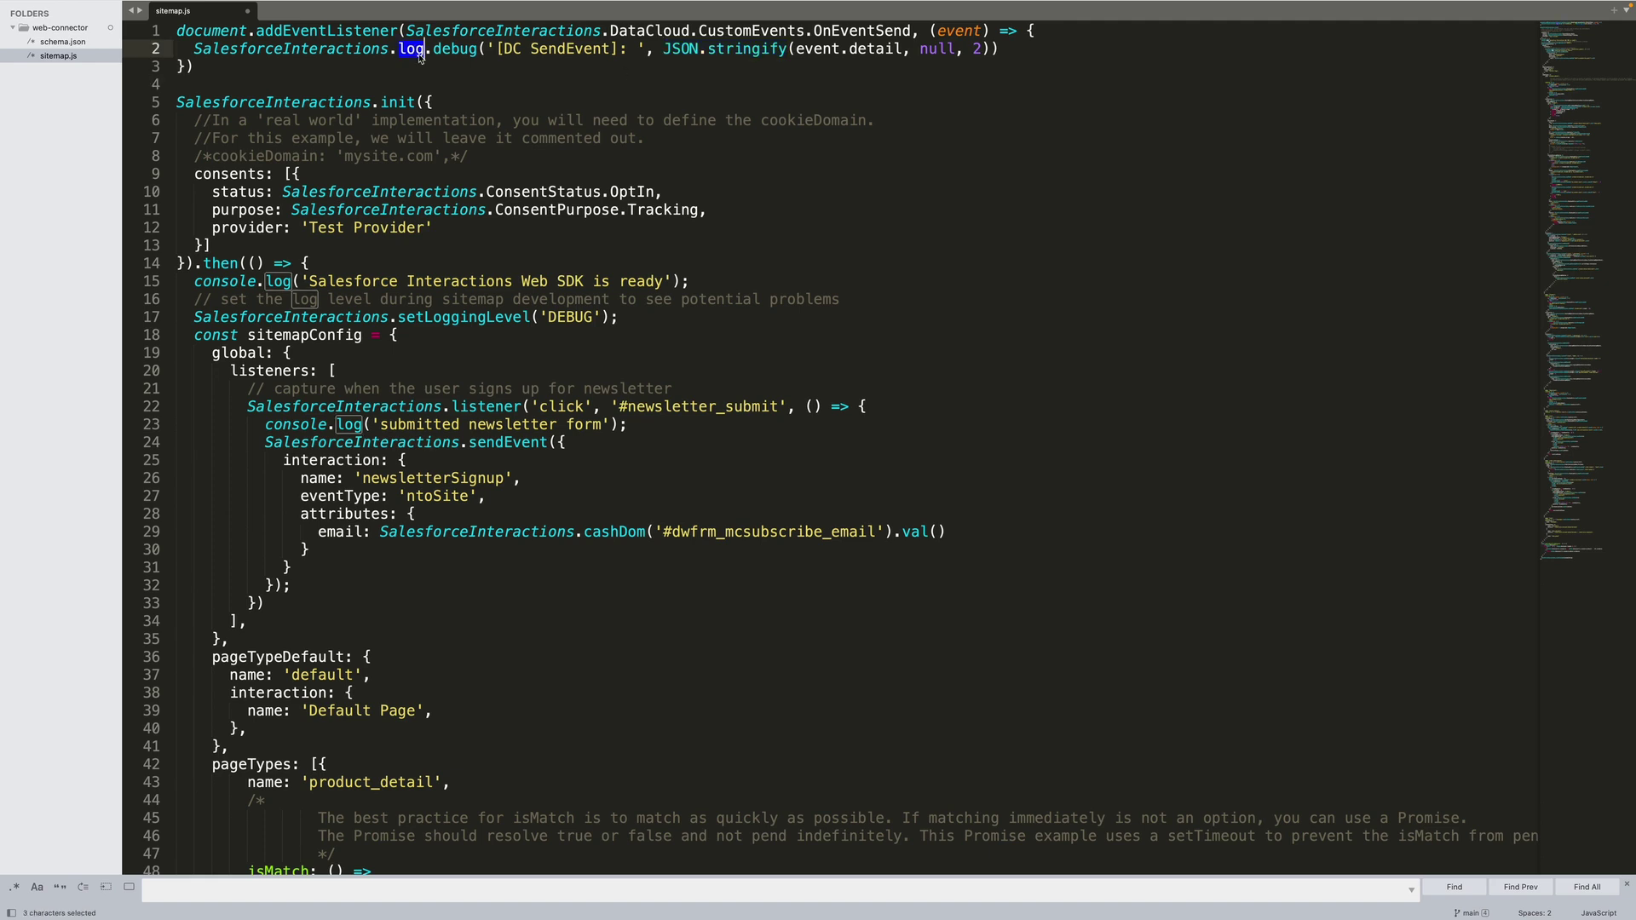
click(497, 153)
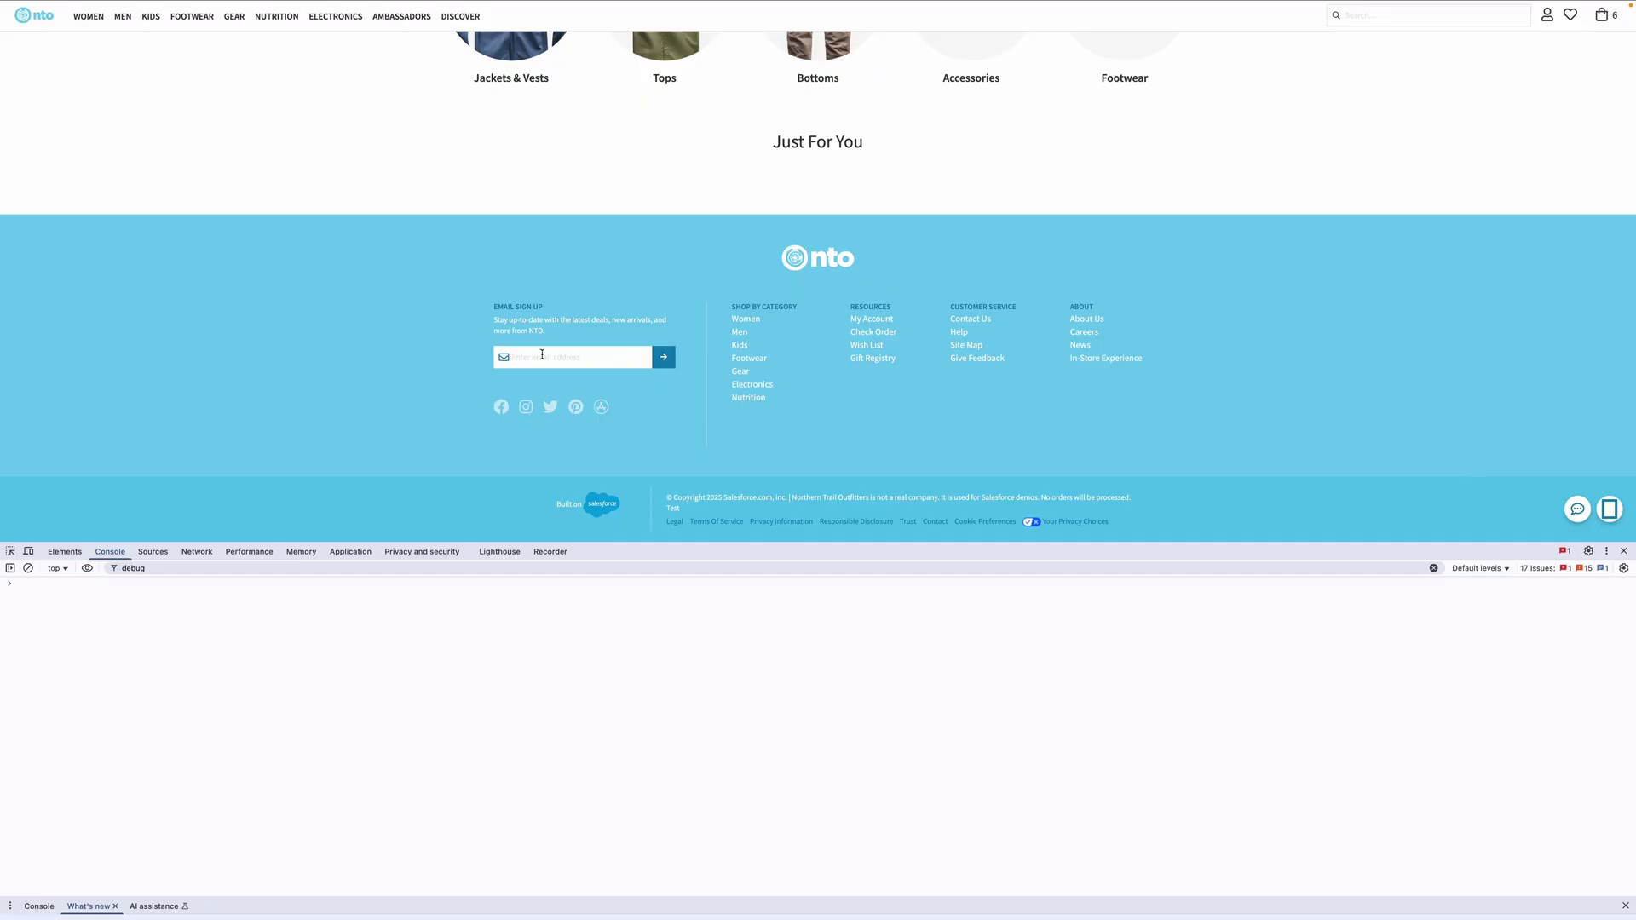
Step: Submit the footer newsletter sign-up with a sample email address and check the logged email
click(541, 356)
text(sam@sample.com)
click(663, 357)
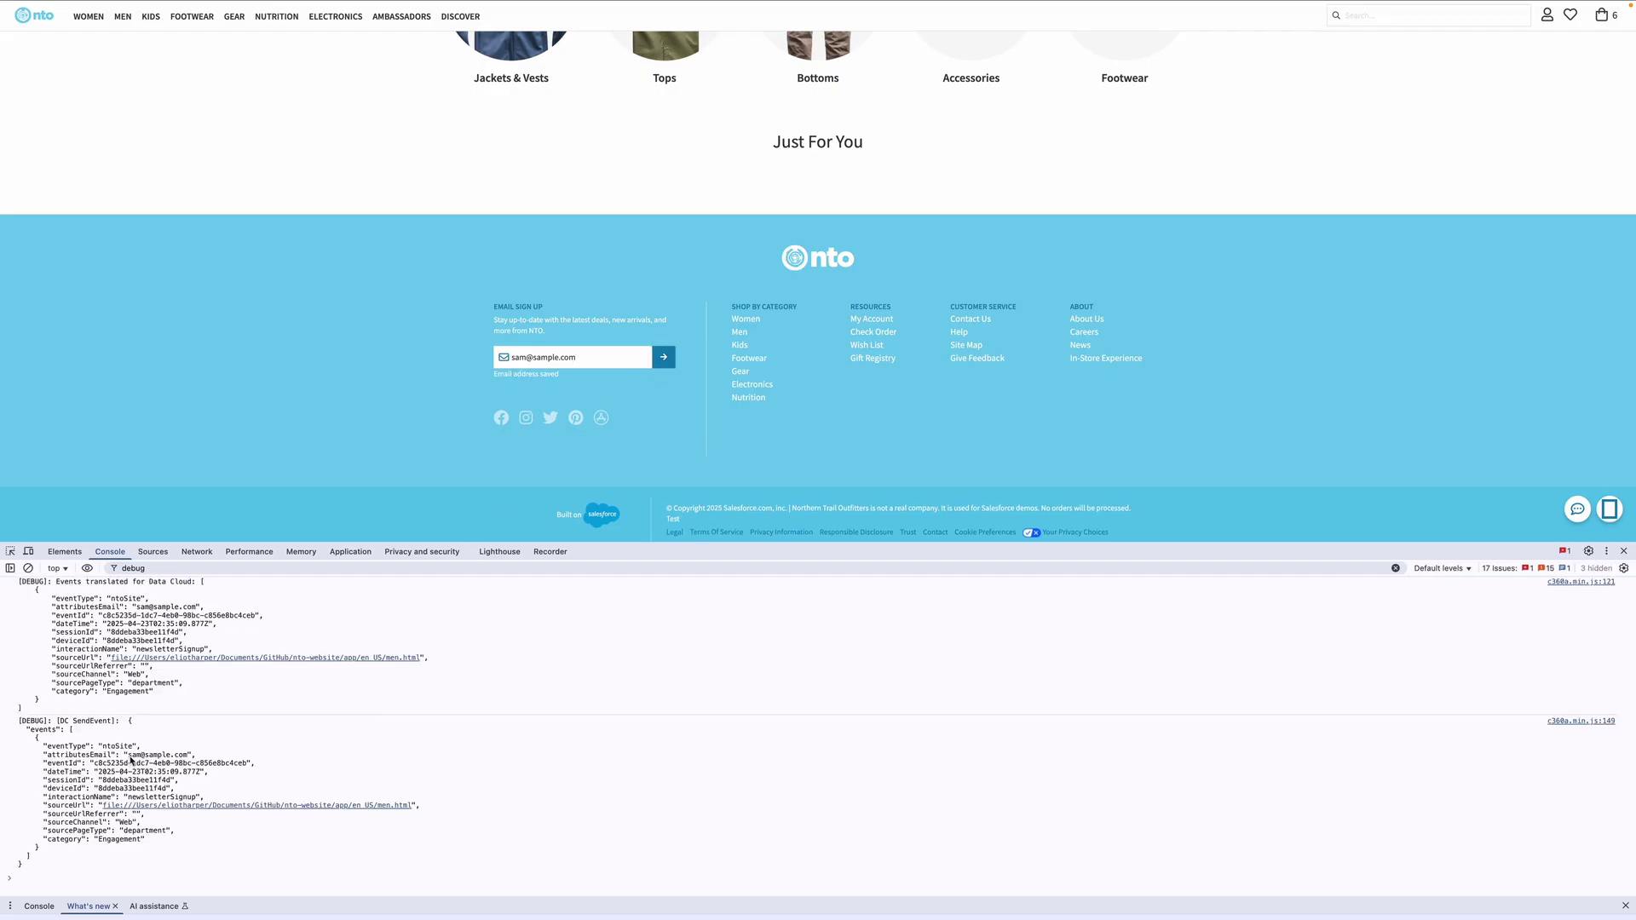
drag(127, 755, 189, 758)
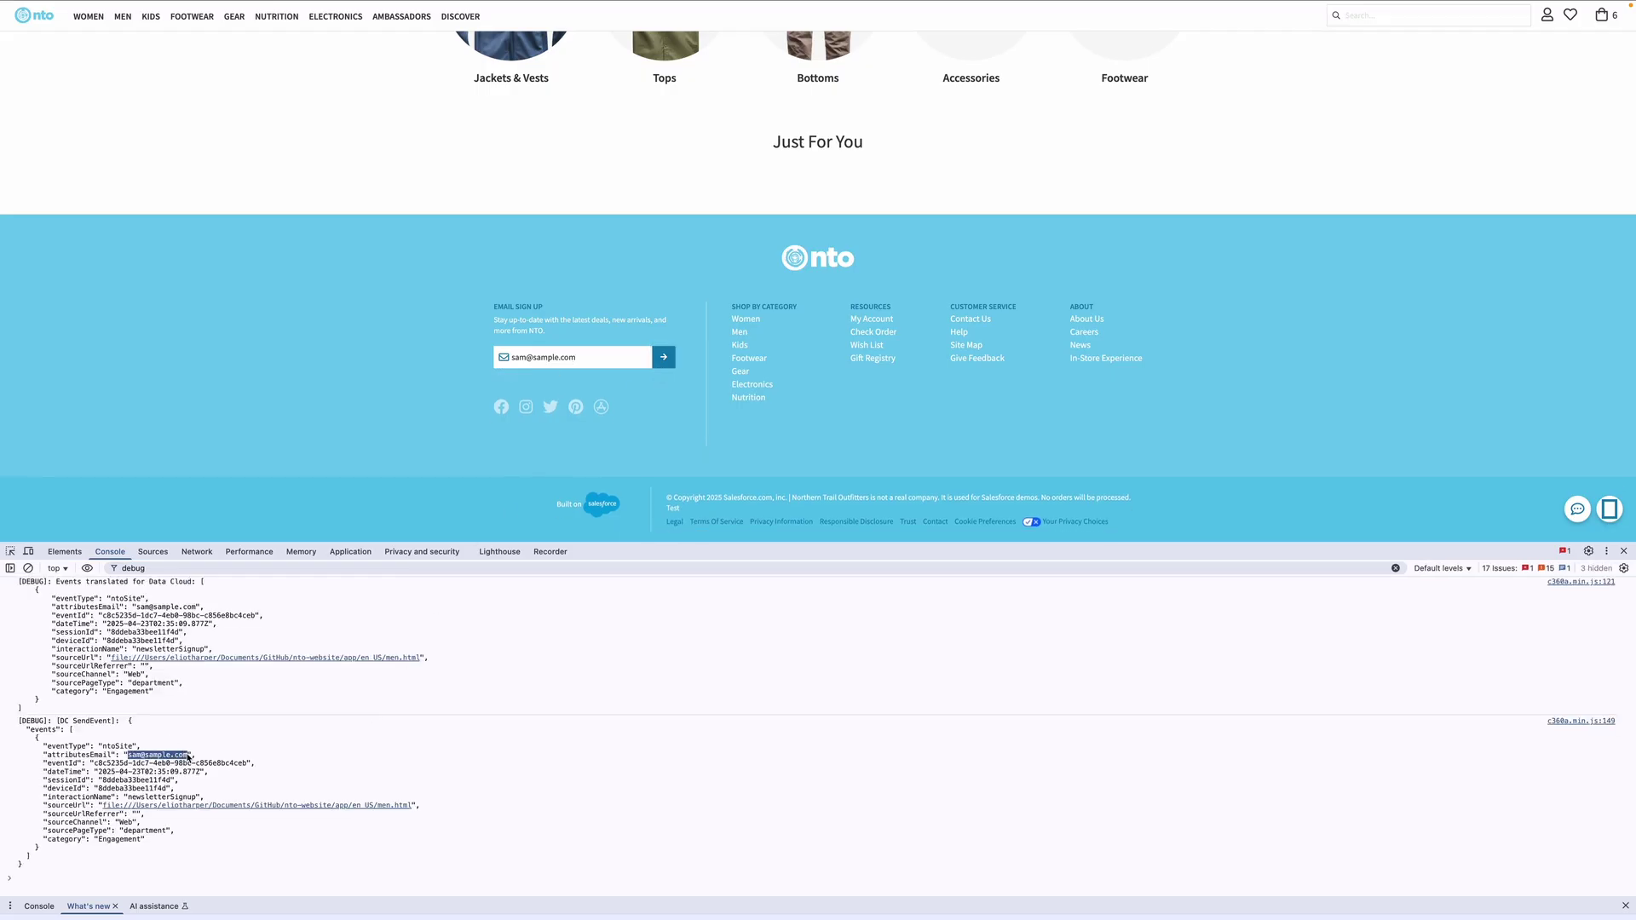
click(307, 739)
Step: Open the men's Tops category page and check its logged catalog event
scroll(533, 289, up, 3)
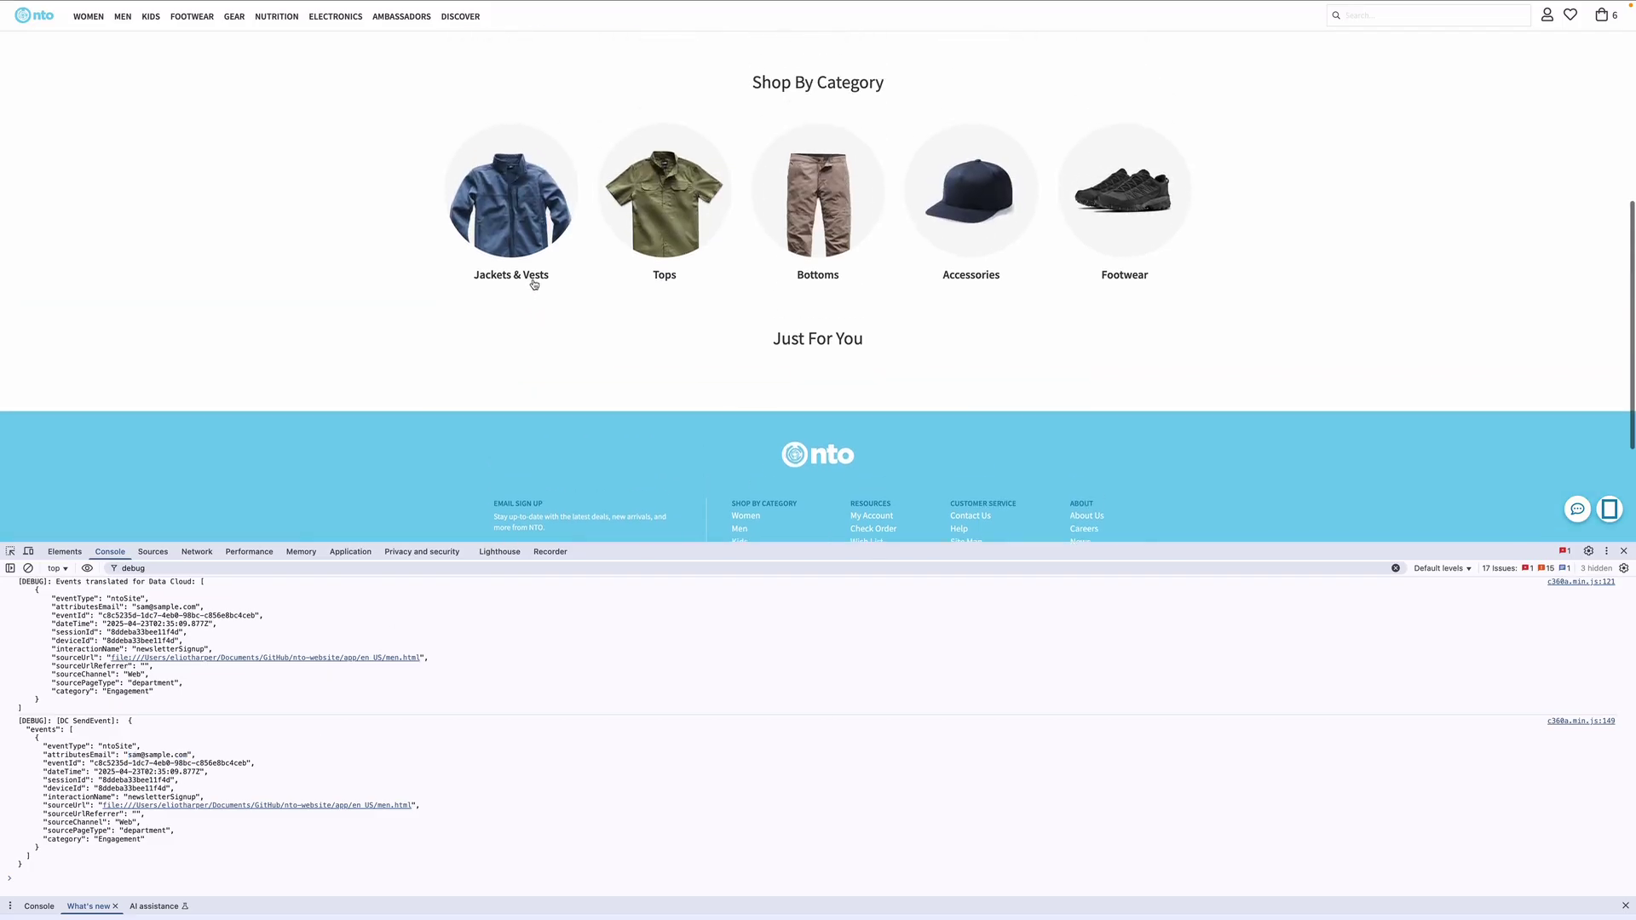
click(666, 221)
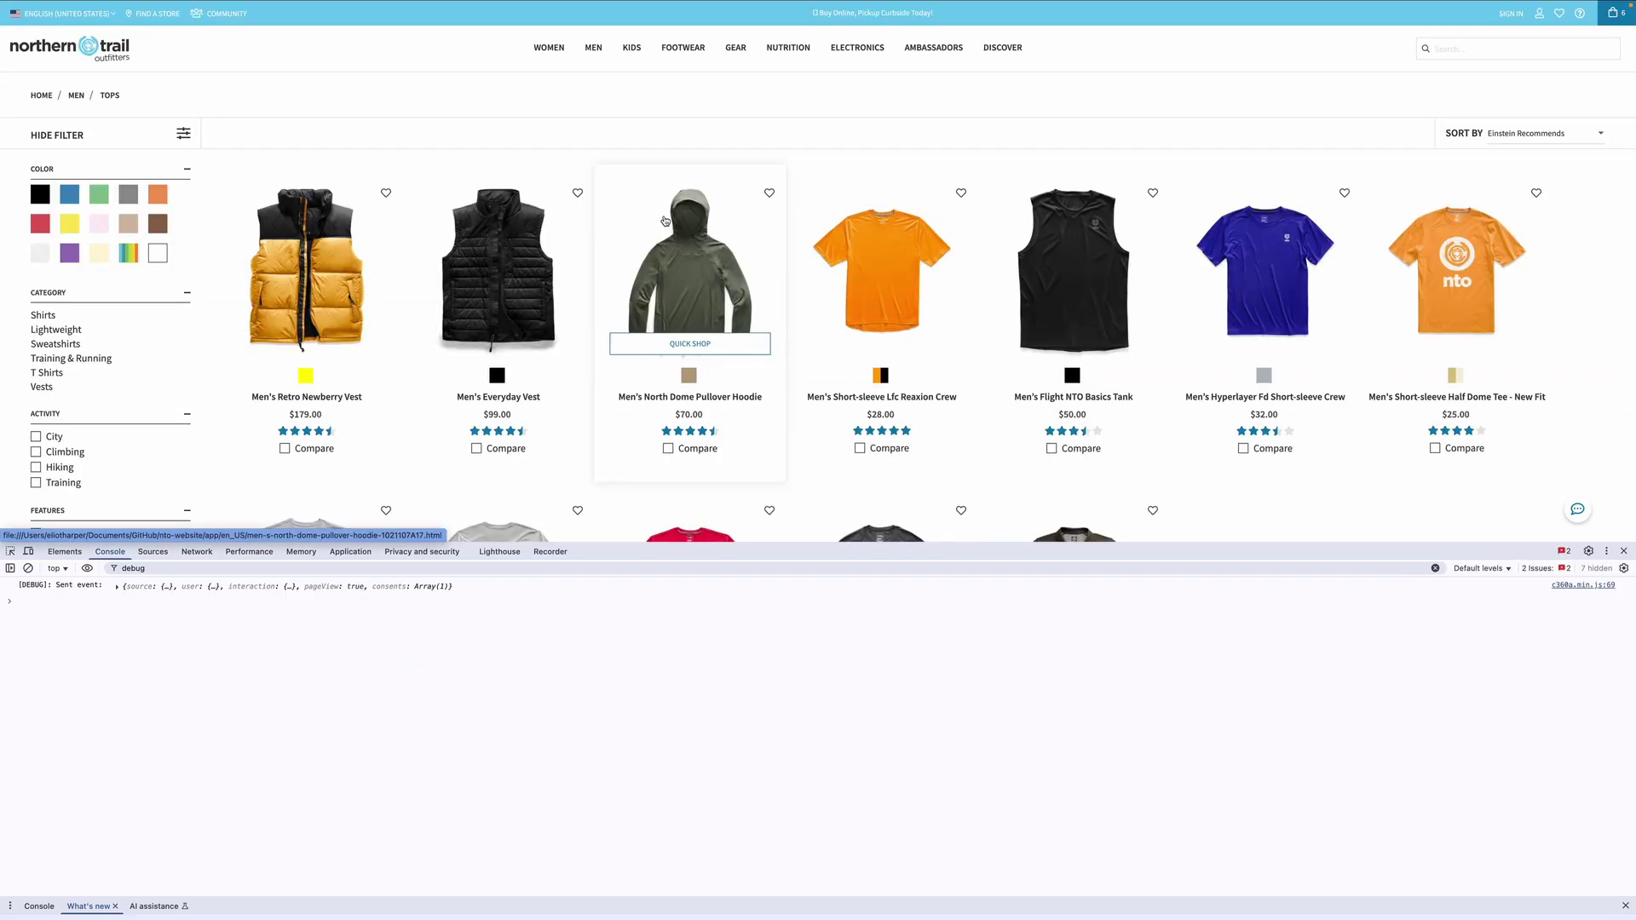
scroll(170, 690, up, 5)
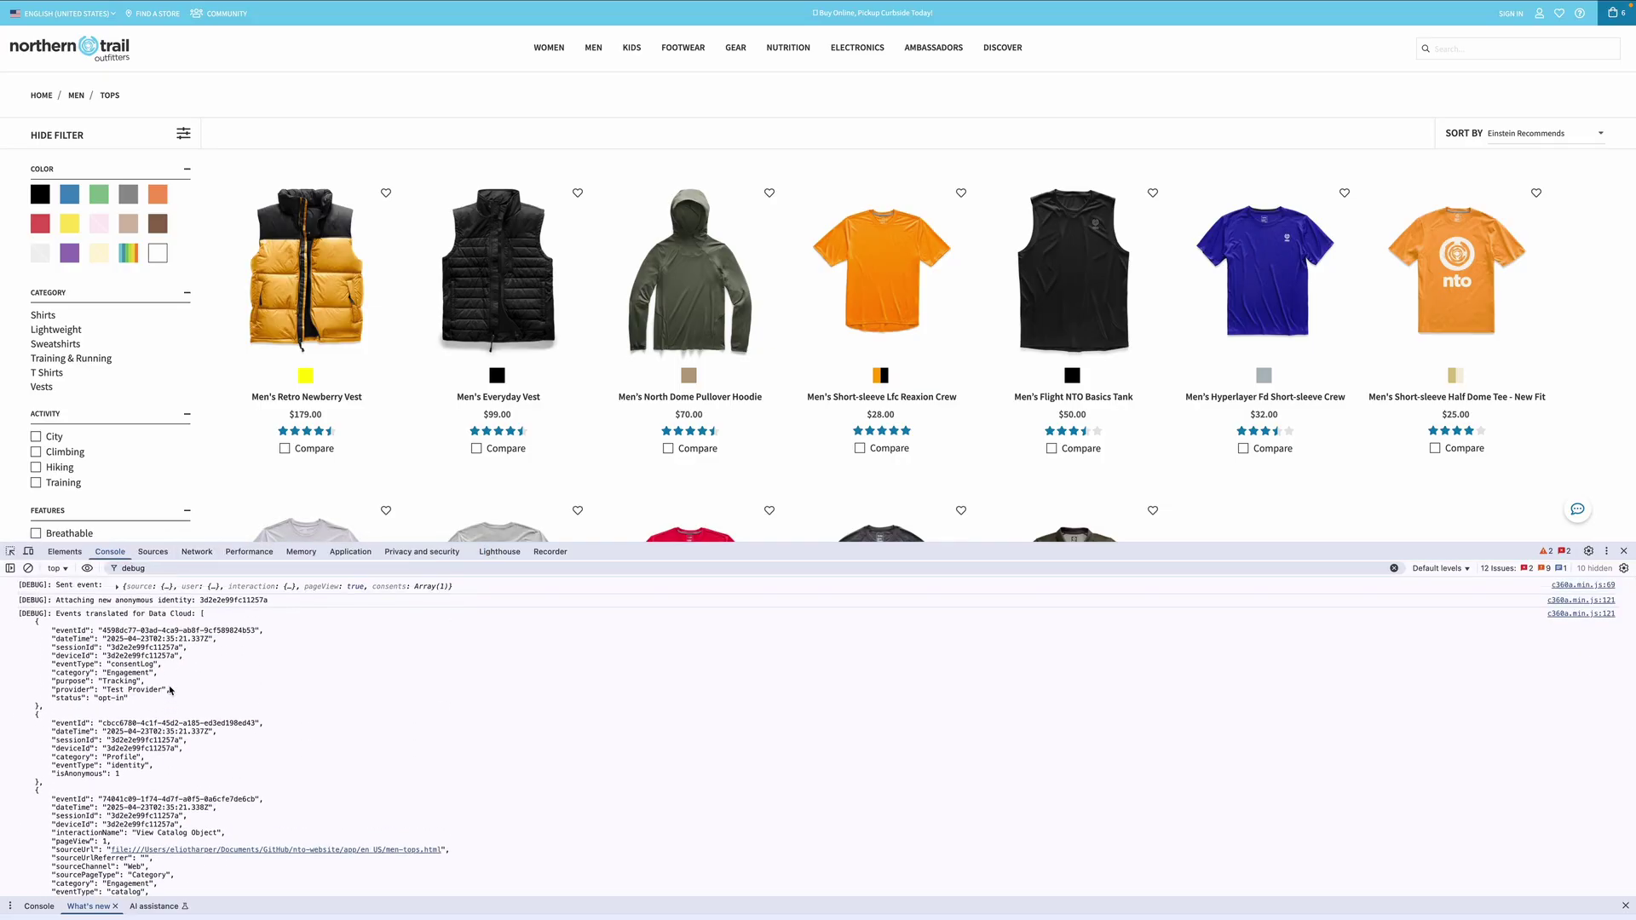
scroll(171, 690, down, 2)
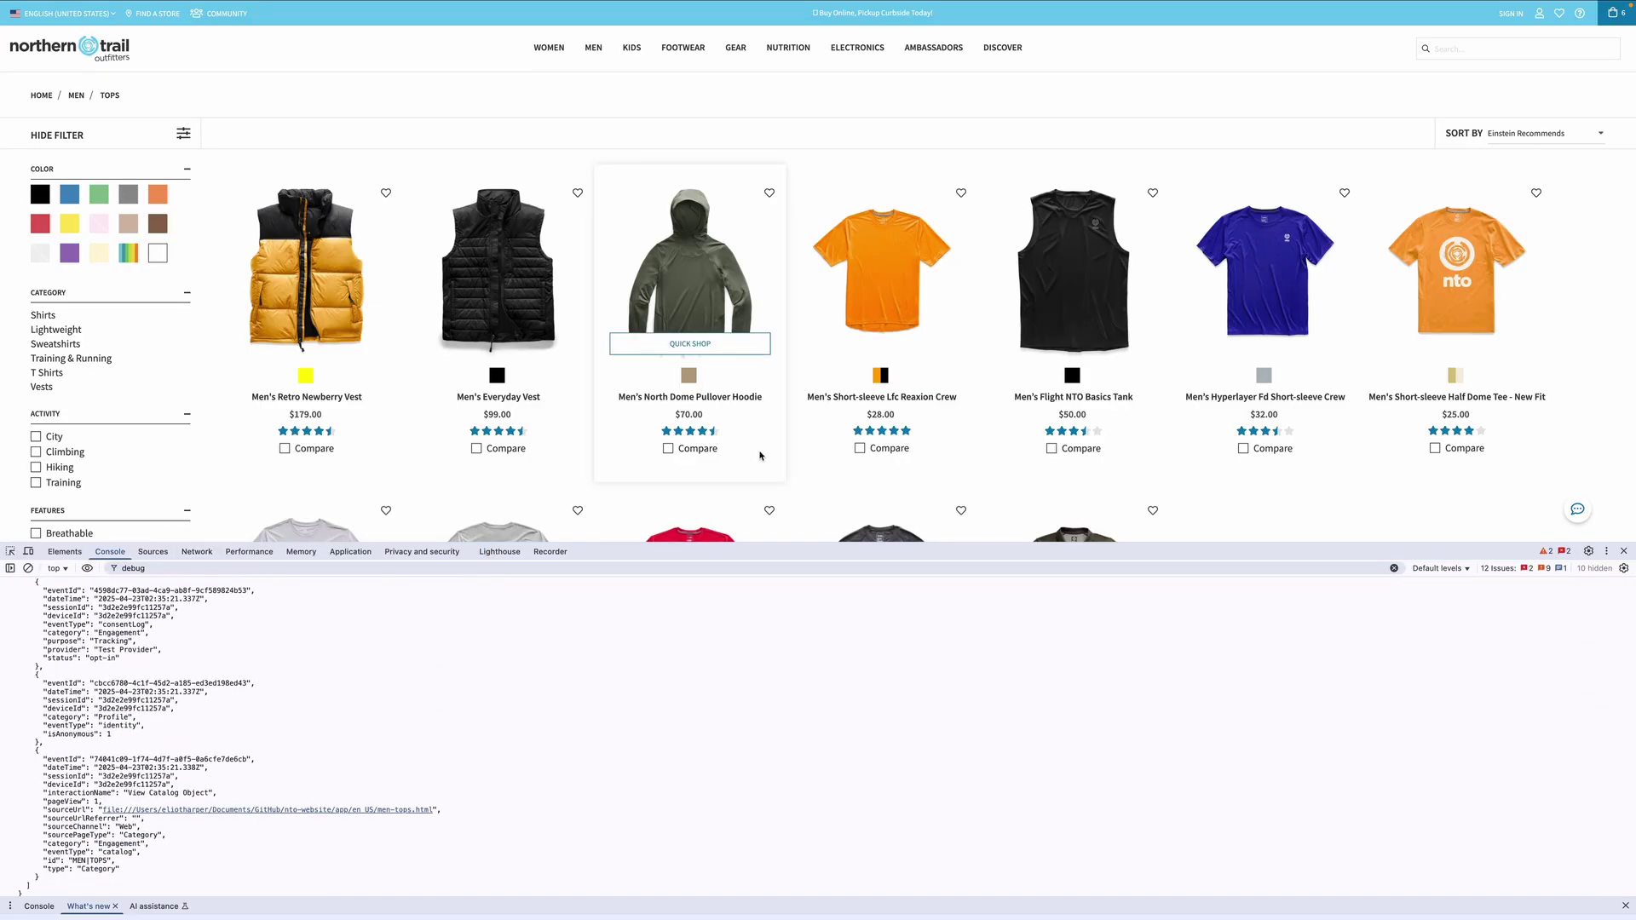
Step: Add the orange Men's Short-sleeve Lfc Reaxion Crew in size L to the cart
click(883, 308)
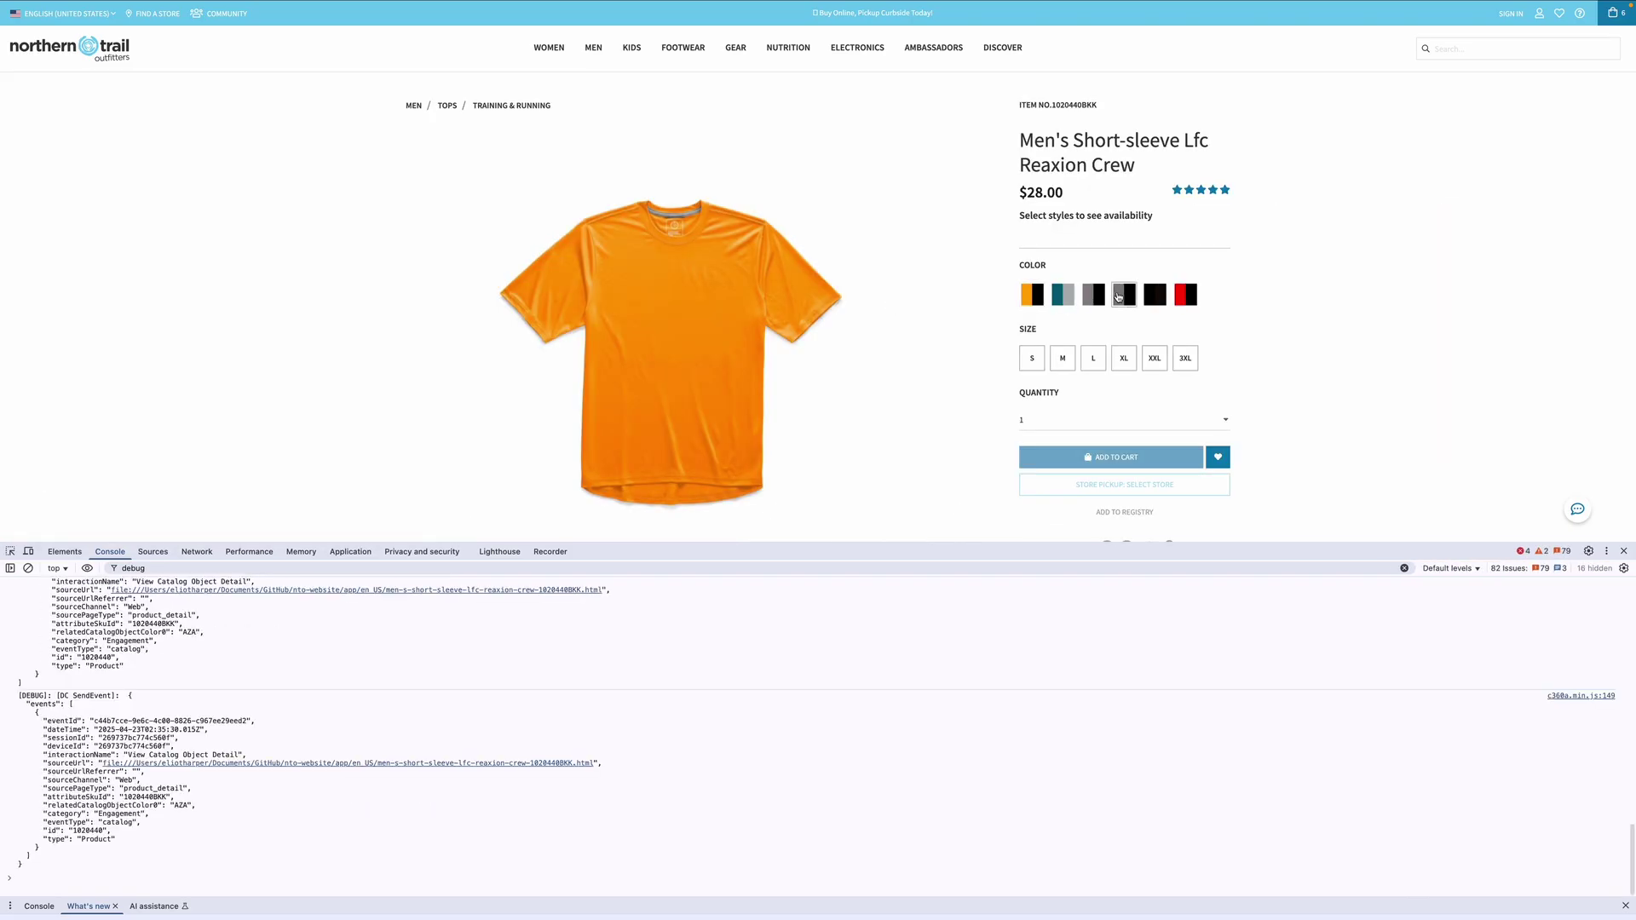
click(1093, 358)
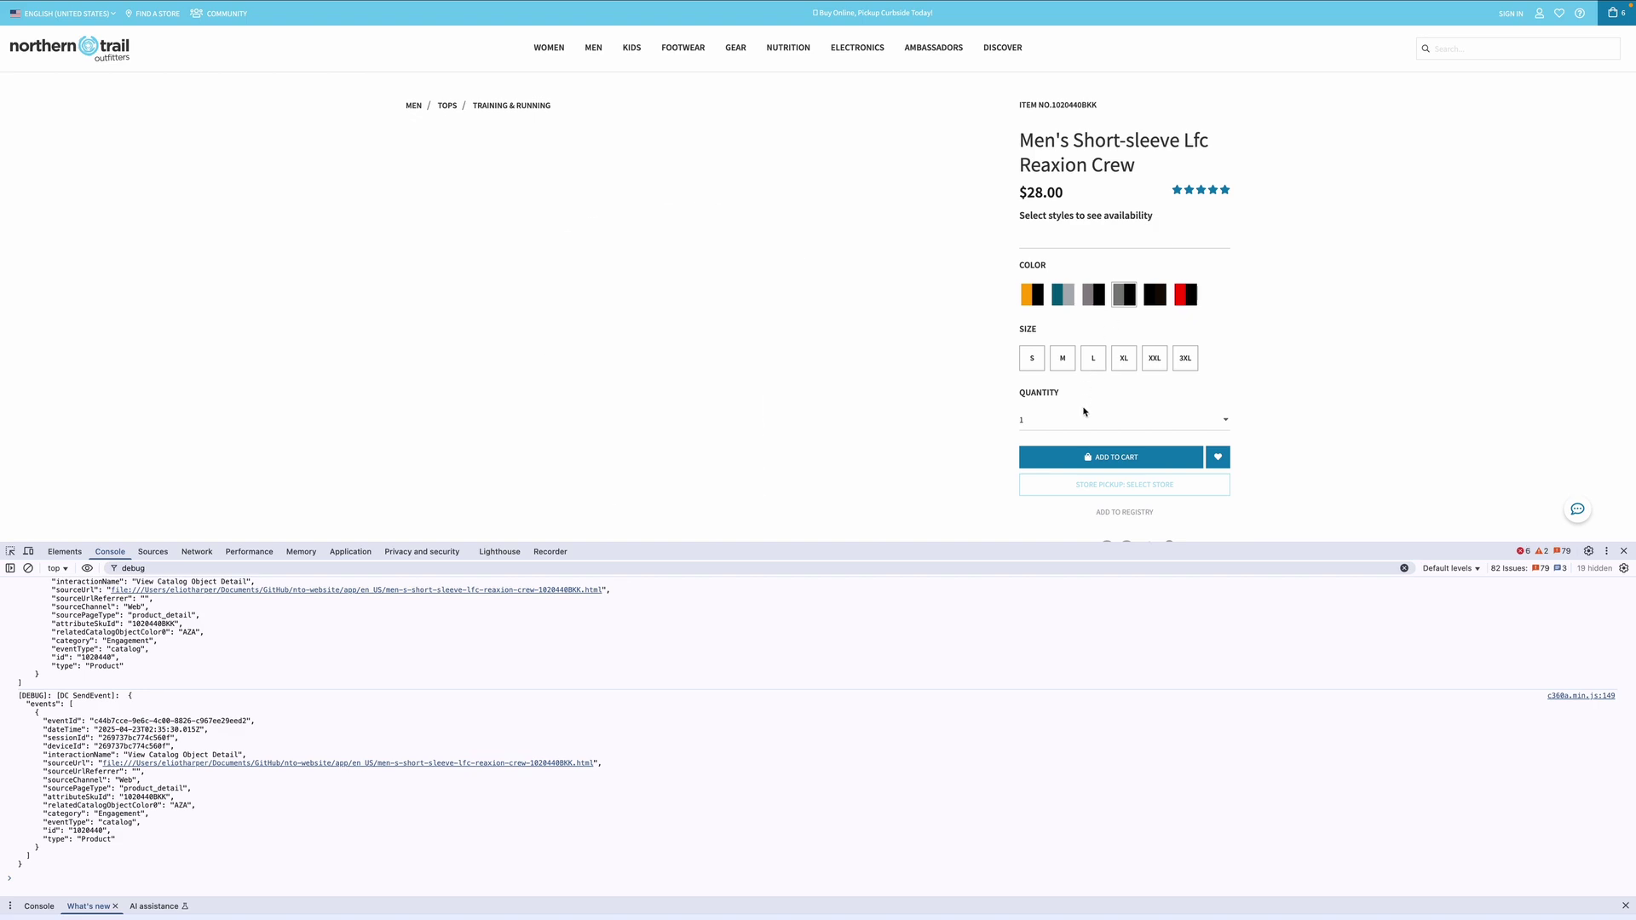
click(1068, 457)
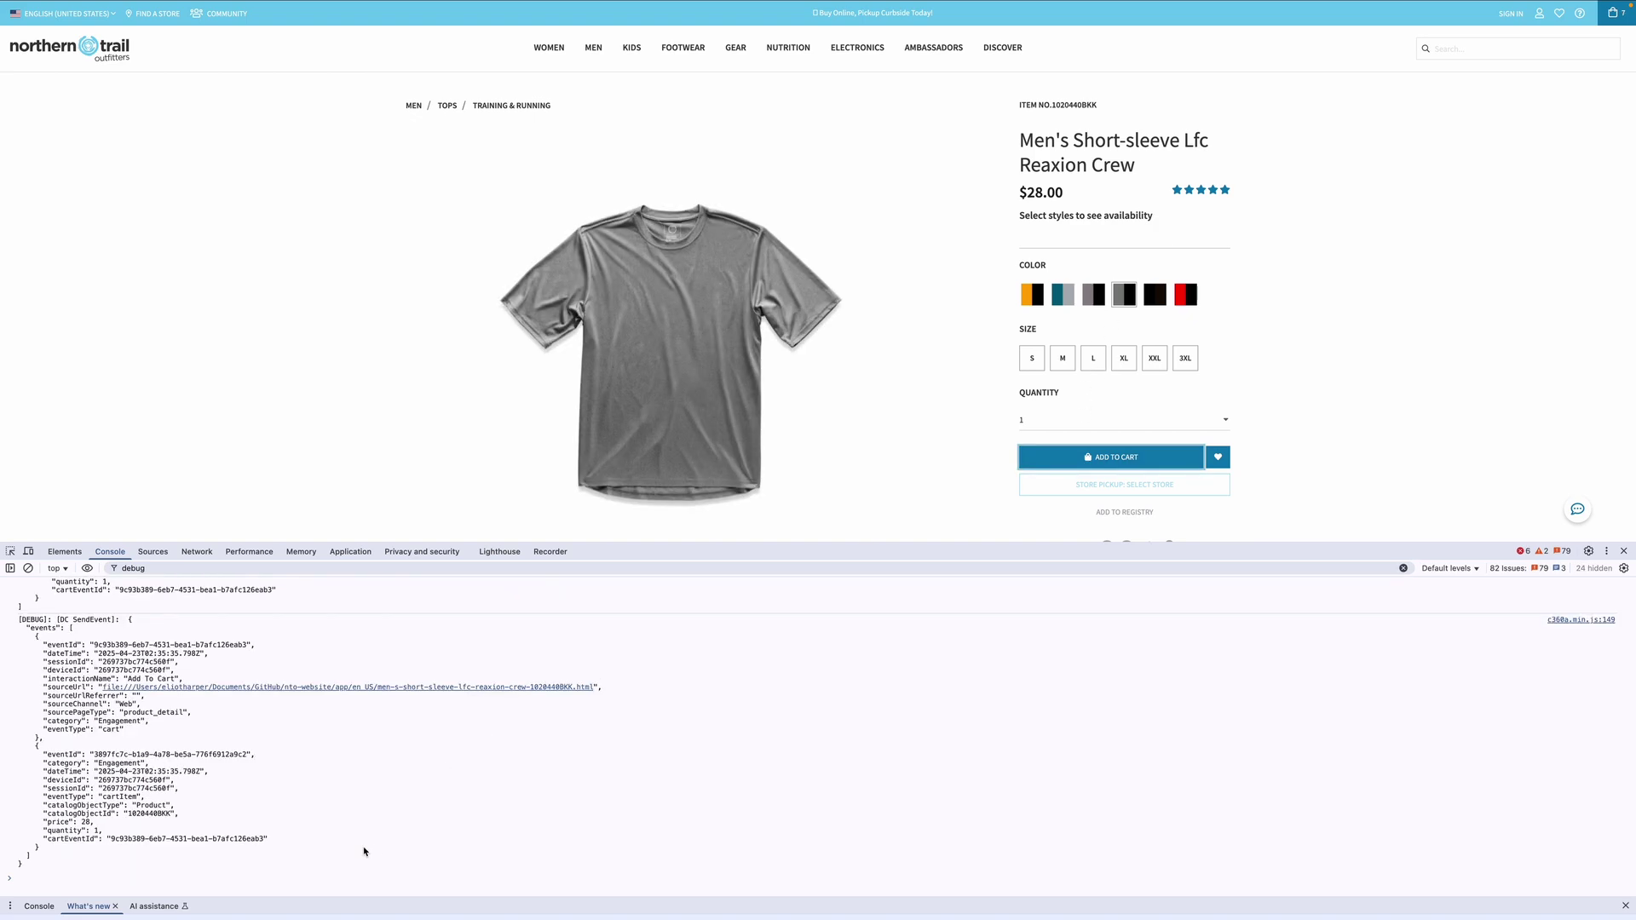
Step: Inspect the console's Add To Cart and cartItem events, showing price 28 and quantity 1
scroll(141, 678, up, 3)
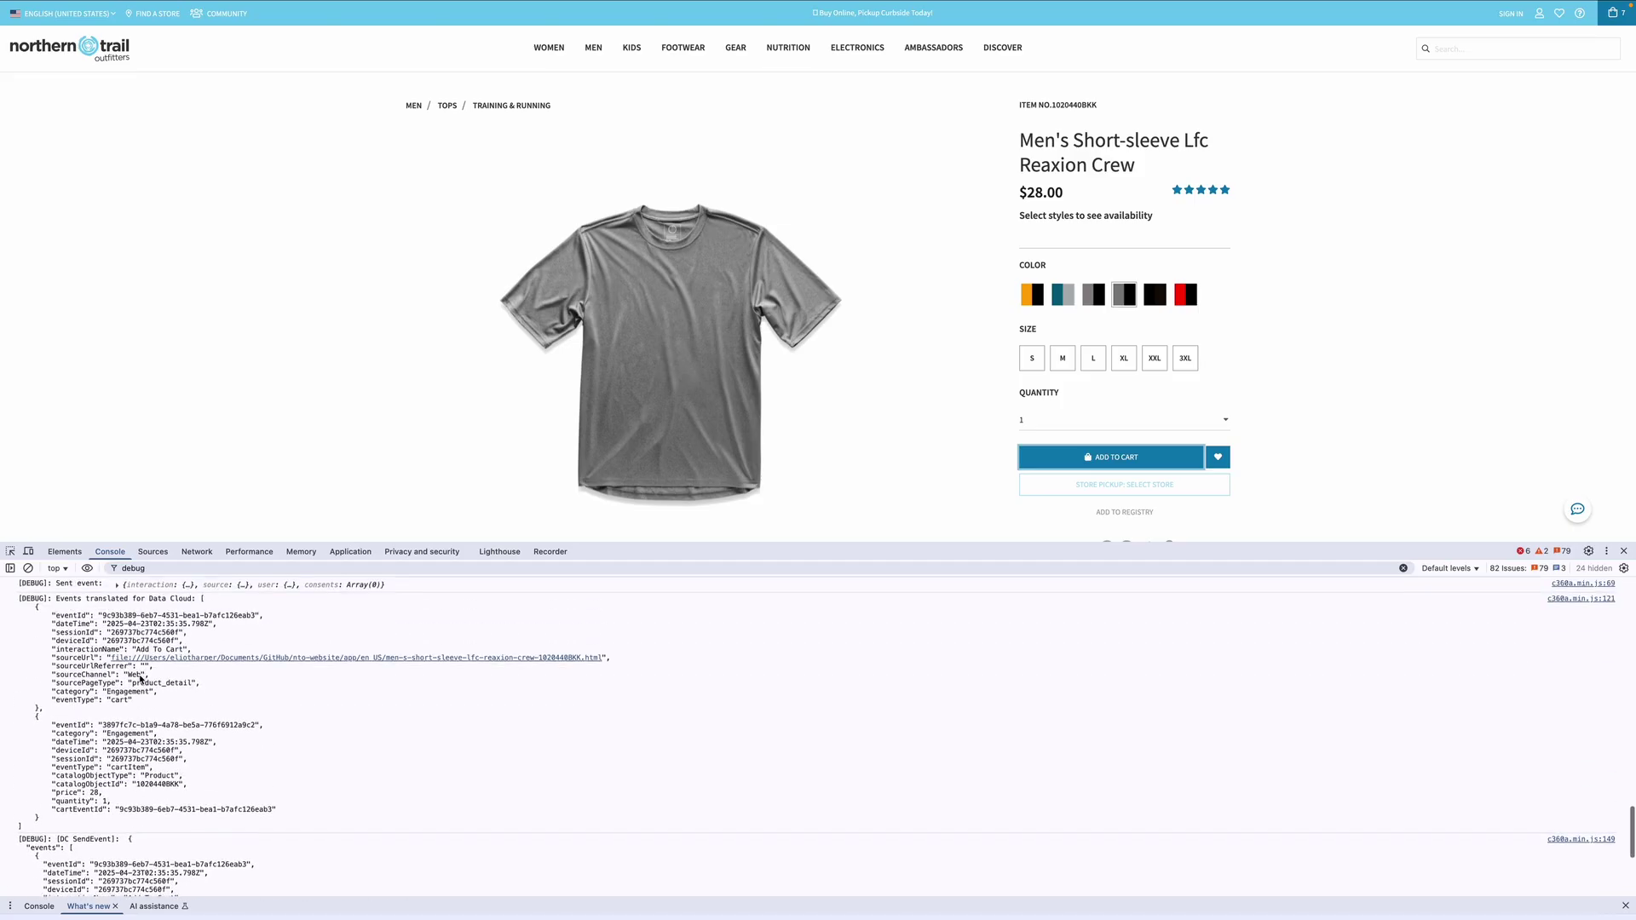
scroll(140, 677, up, 1)
drag(136, 664, 179, 674)
click(179, 673)
scroll(182, 670, down, 3)
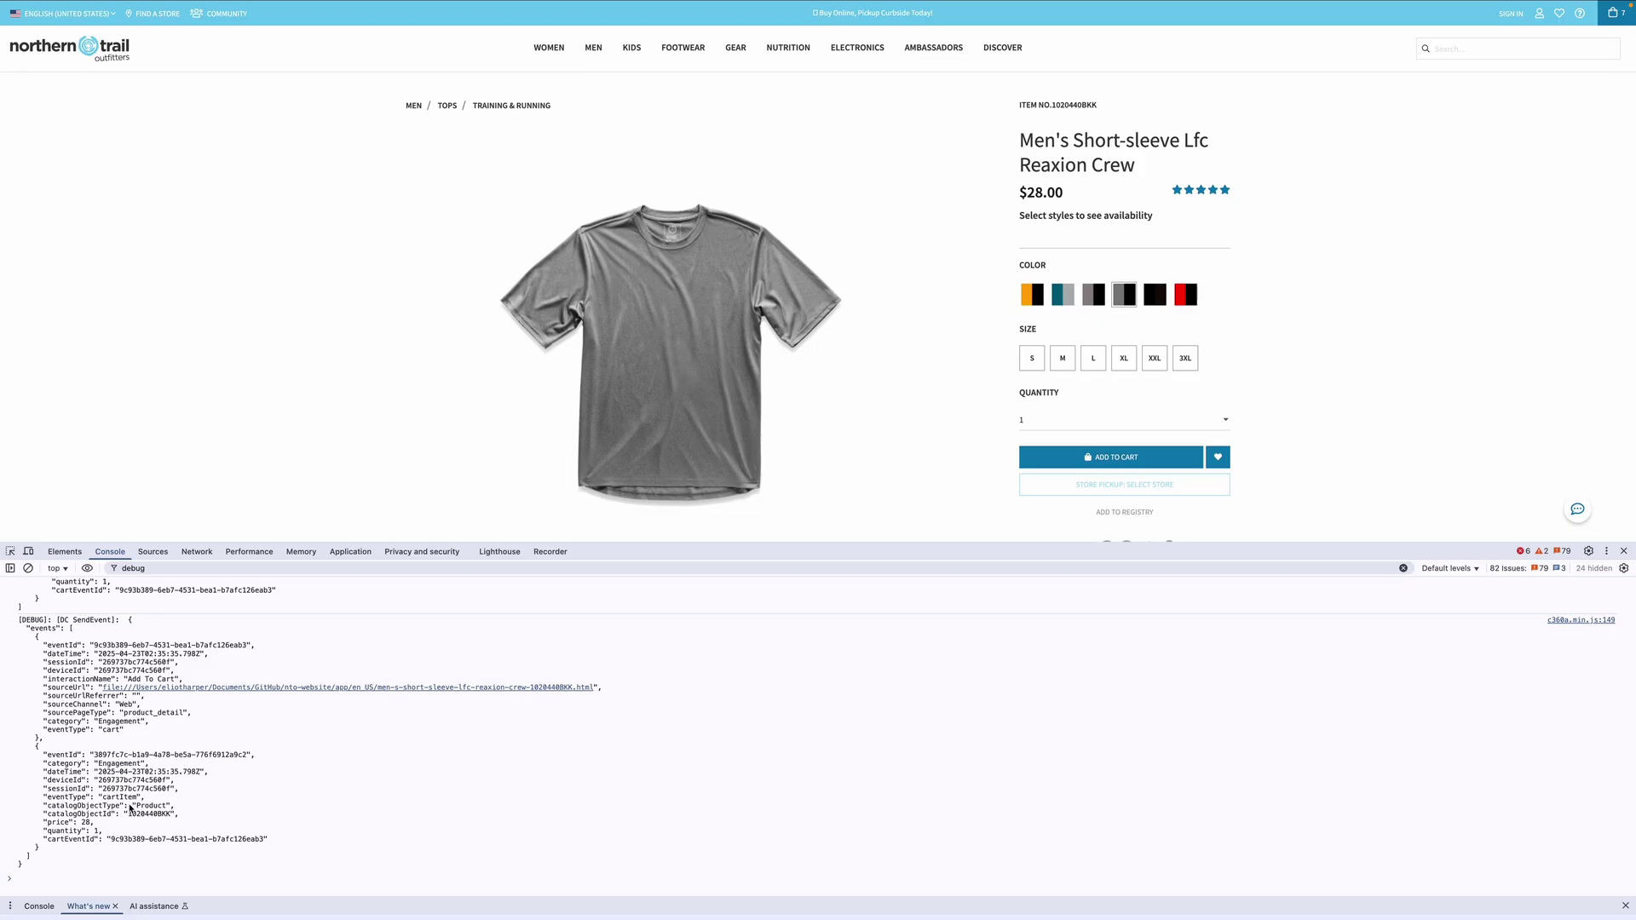
double_click(109, 798)
click(477, 859)
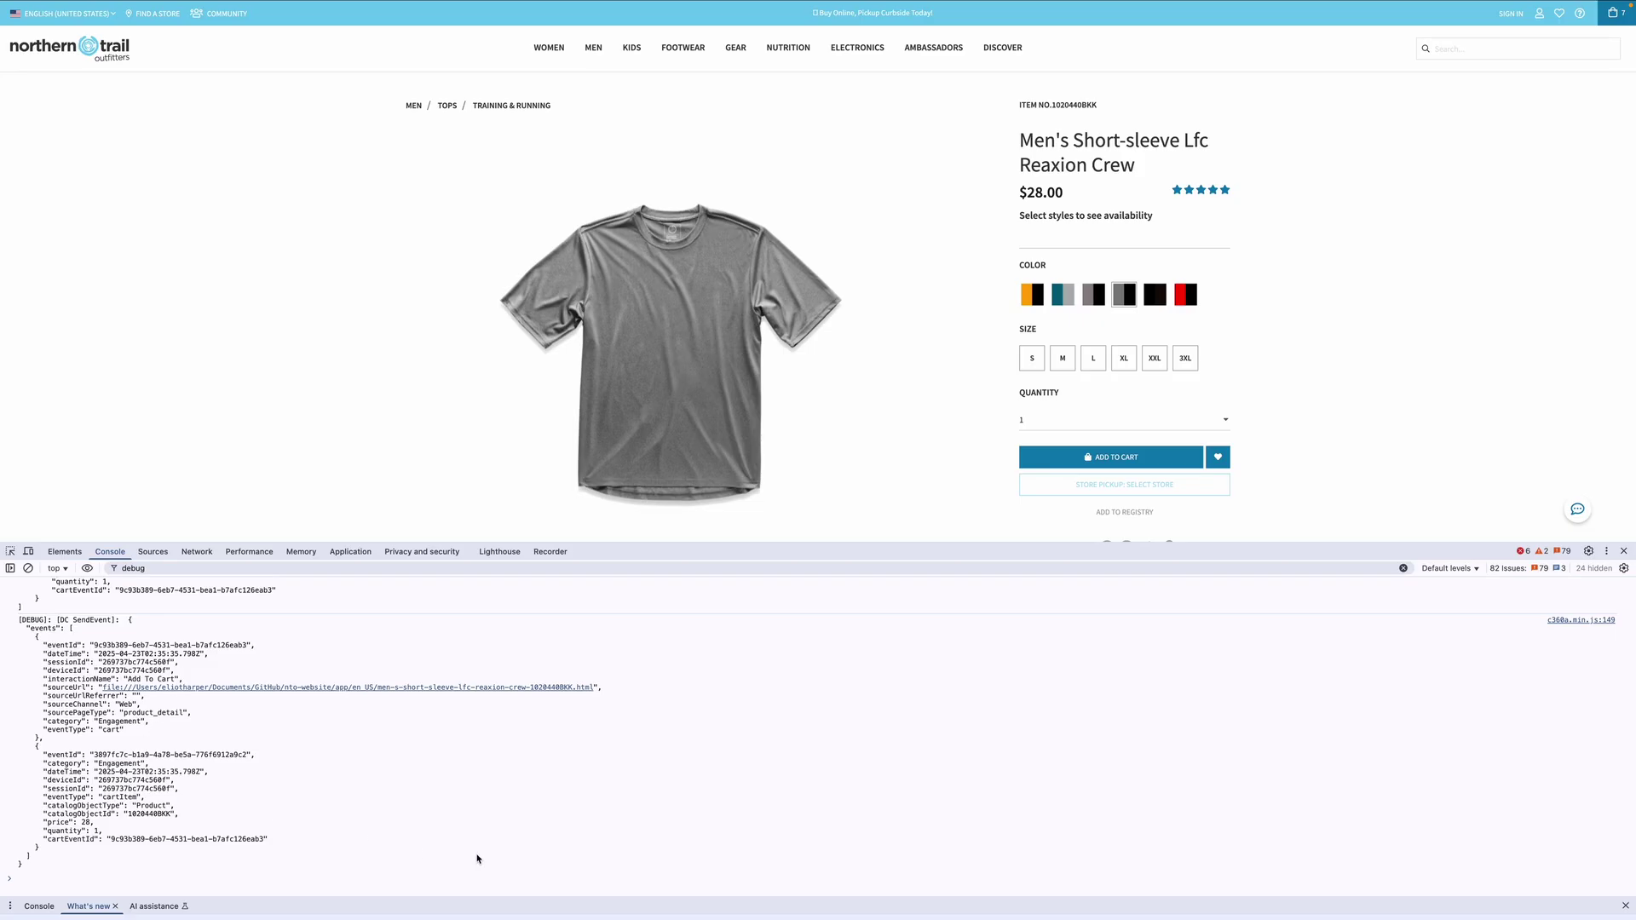